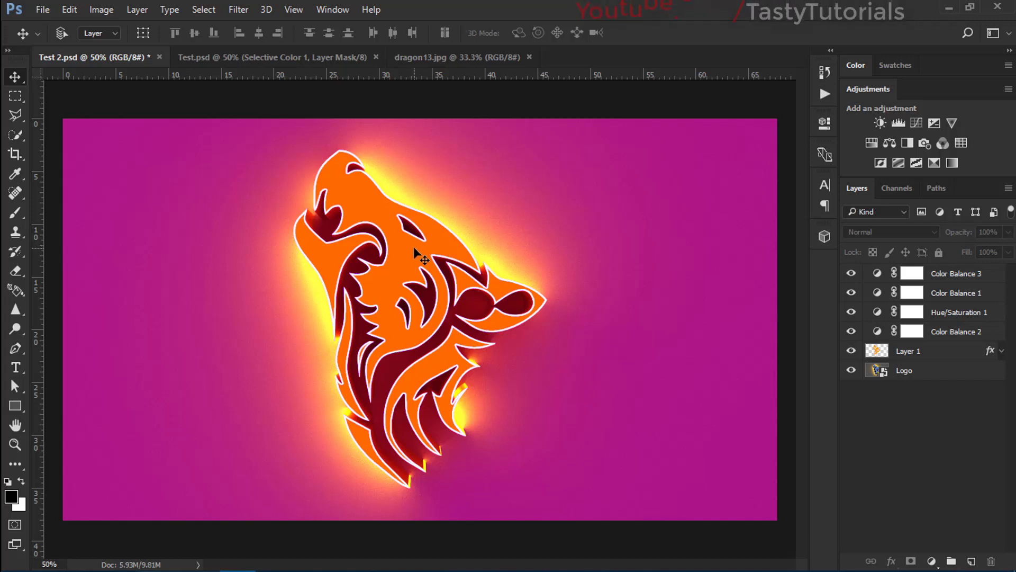
click(274, 14)
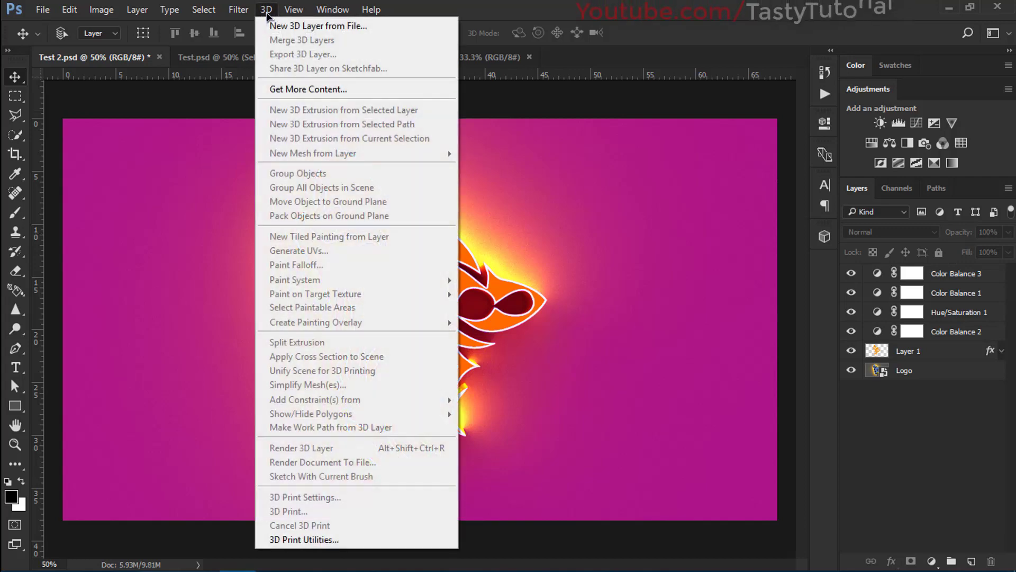
click(267, 14)
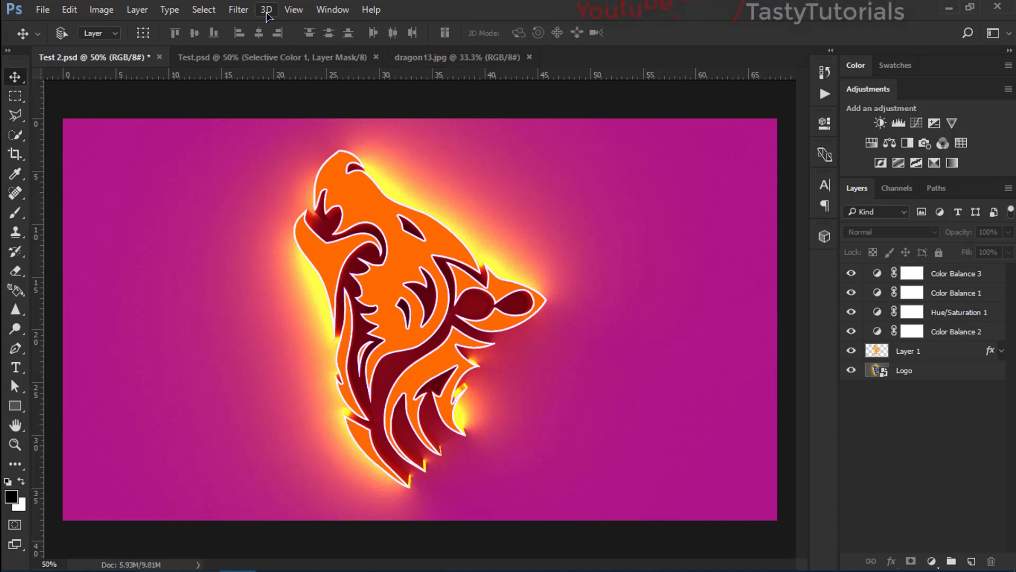
click(267, 10)
click(266, 10)
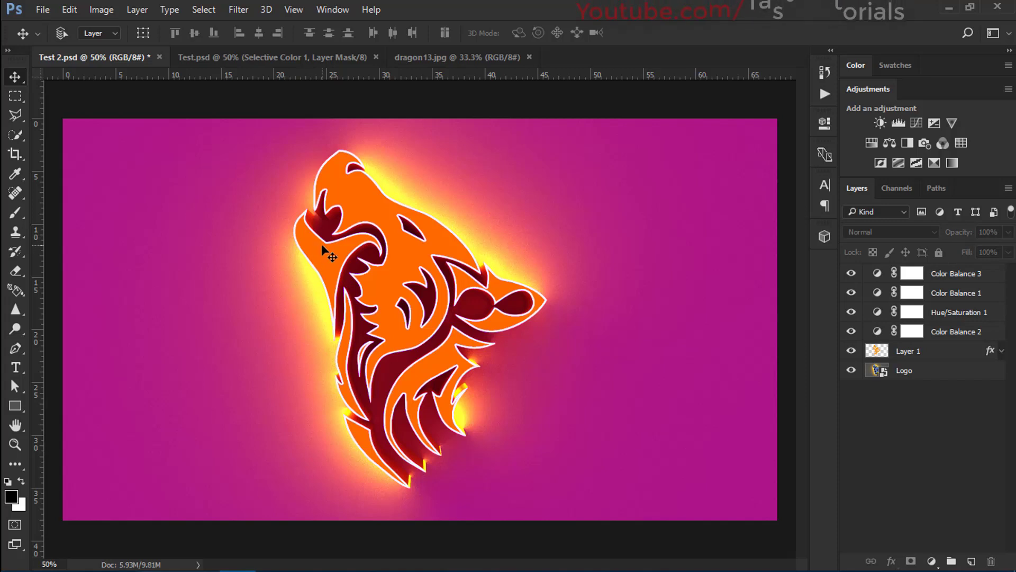
click(251, 17)
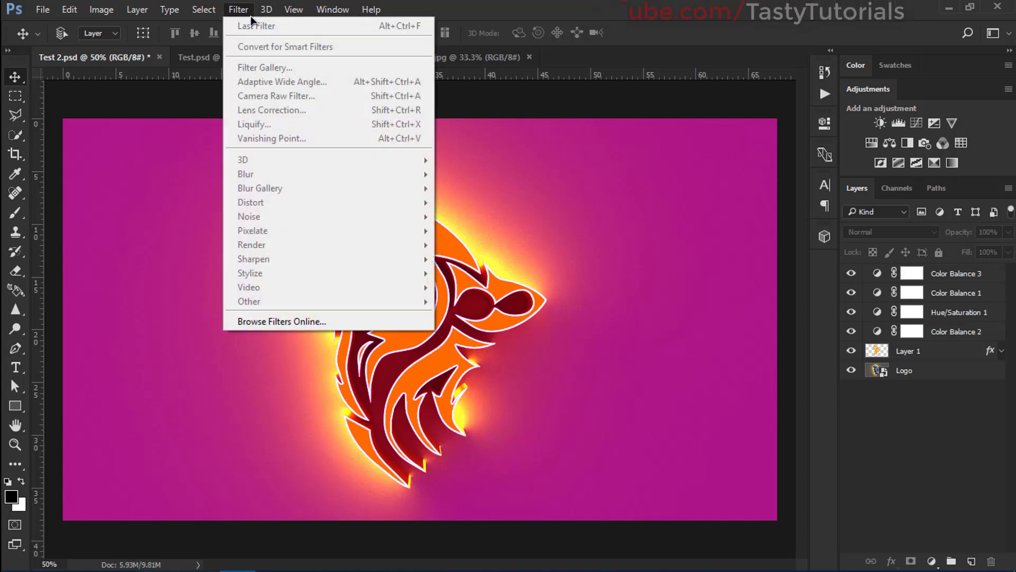
click(250, 16)
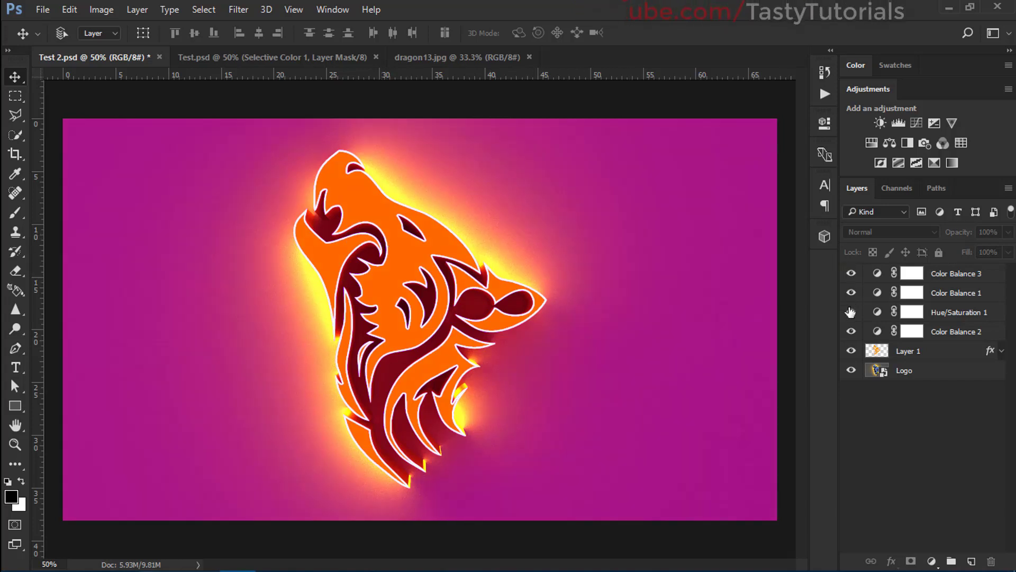
Step: Compare the finished wolf and dragon designs in Test 2.psd and Test.psd by hiding and showing the layers above their base
drag(851, 312, 852, 350)
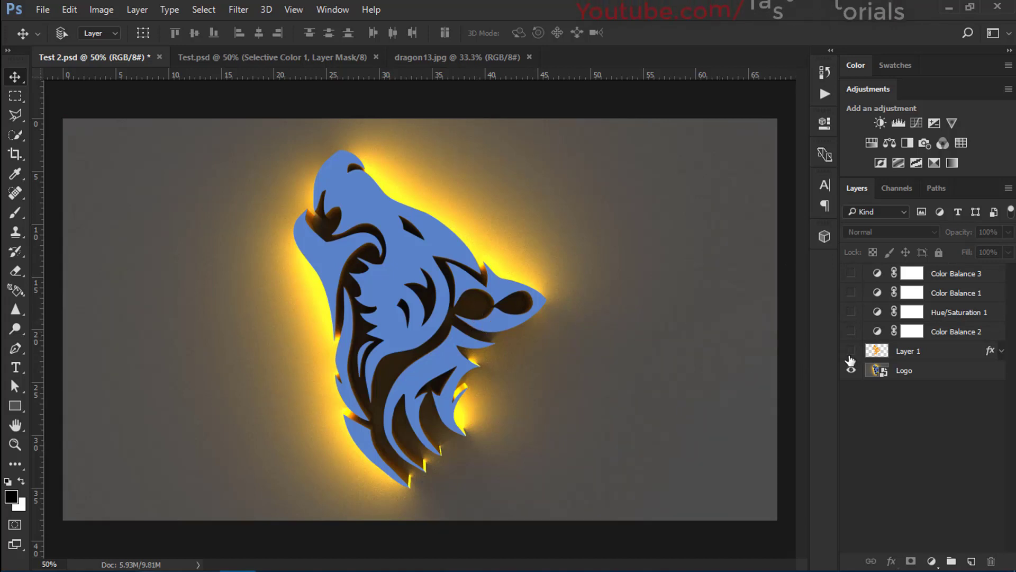
drag(849, 351, 849, 285)
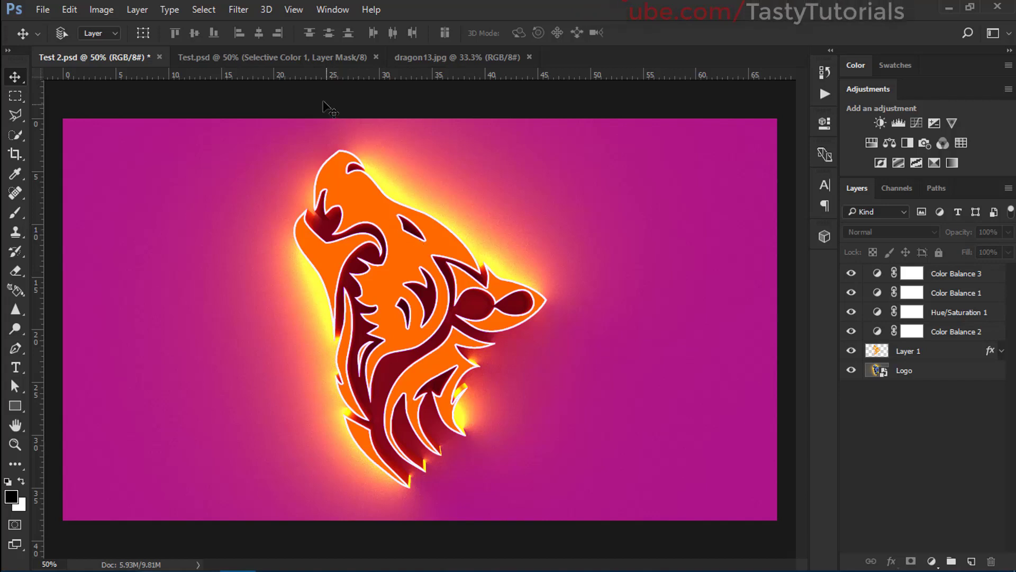
click(313, 61)
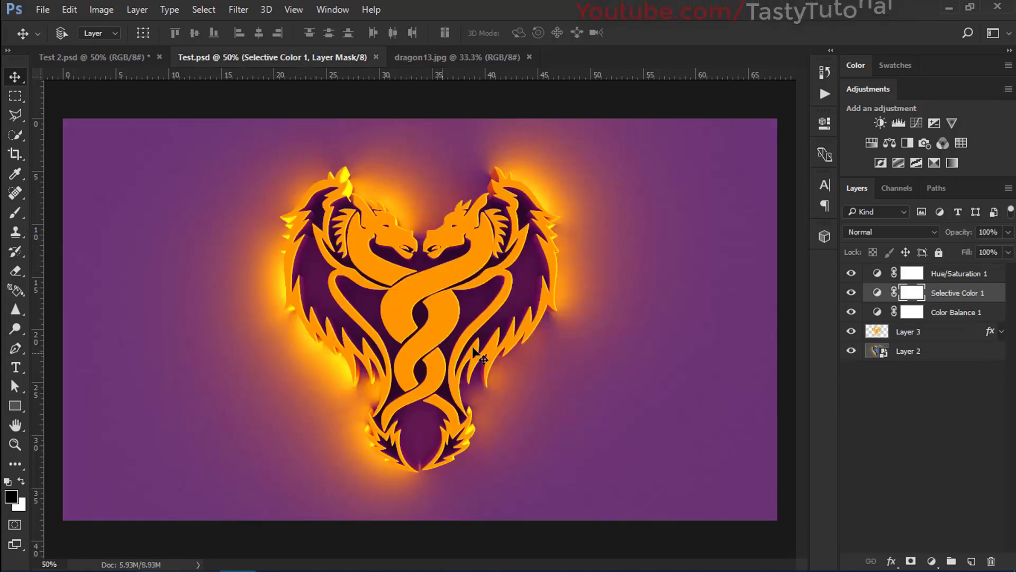
mouse_move(850, 281)
mouse_down()
mouse_move(851, 332)
mouse_move(851, 274)
mouse_up()
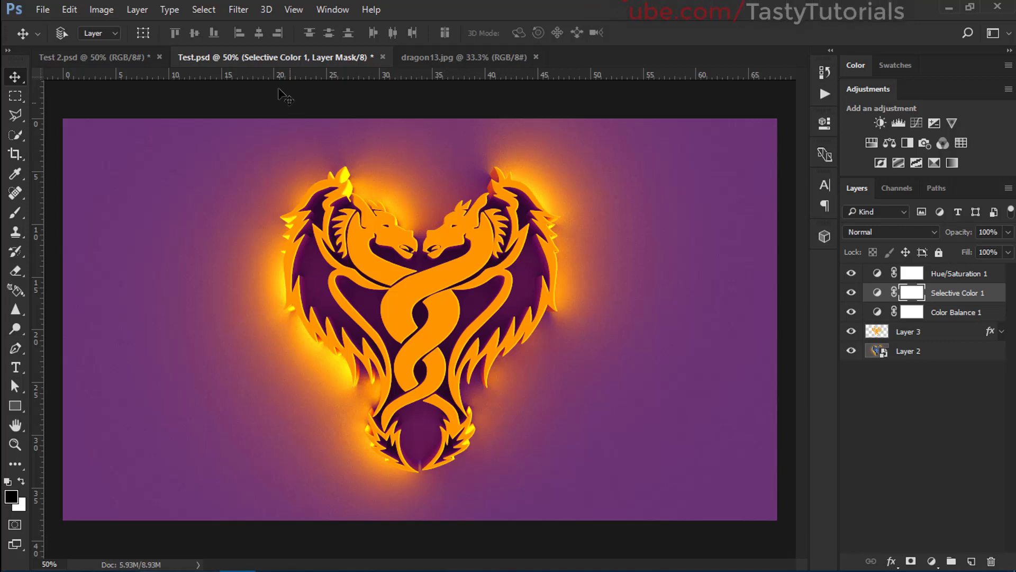
Step: Close Test.psd and Test 2.psd without saving the changes, keeping only dragon13.jpg open
click(382, 57)
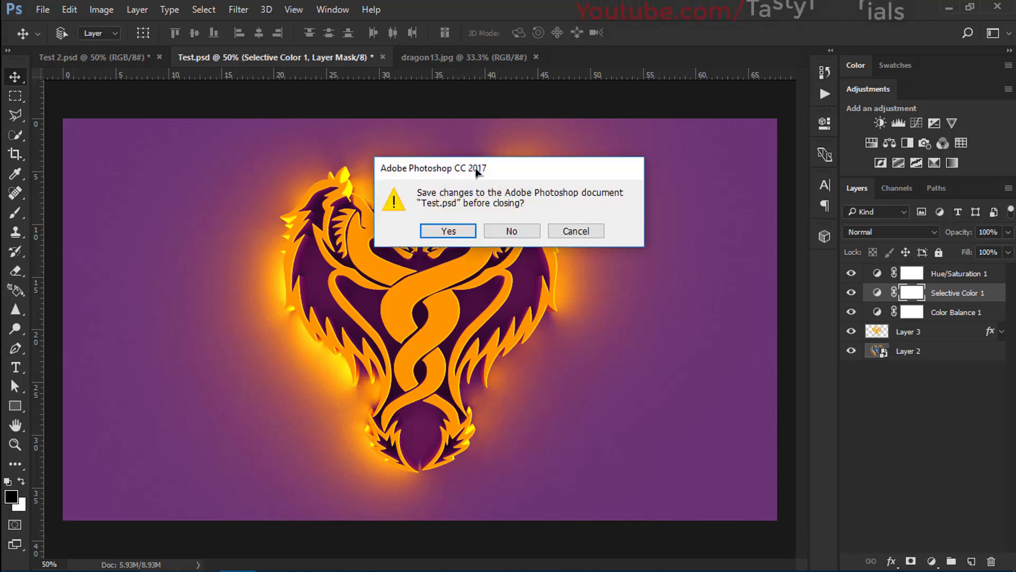
click(507, 236)
click(159, 57)
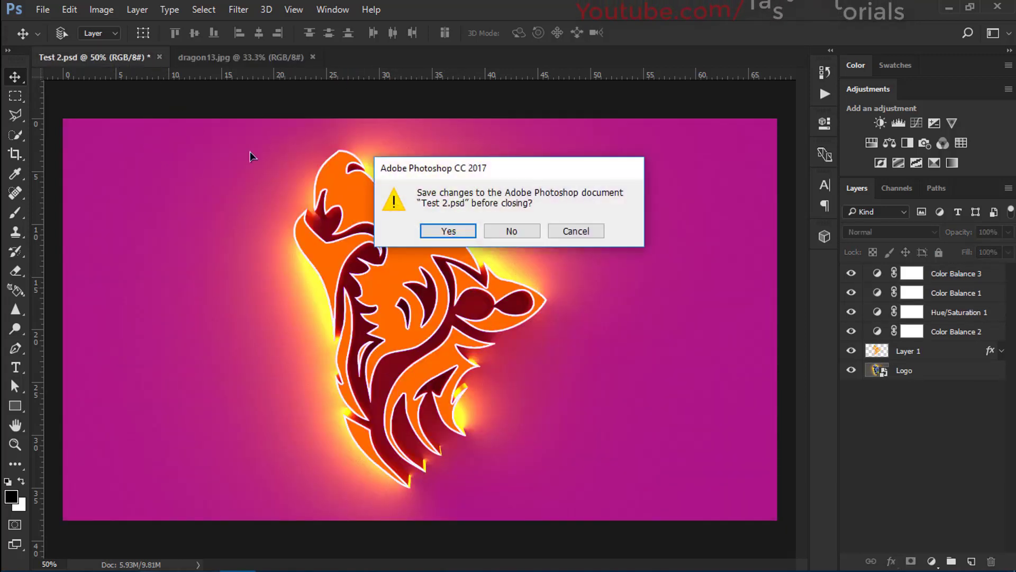
click(512, 231)
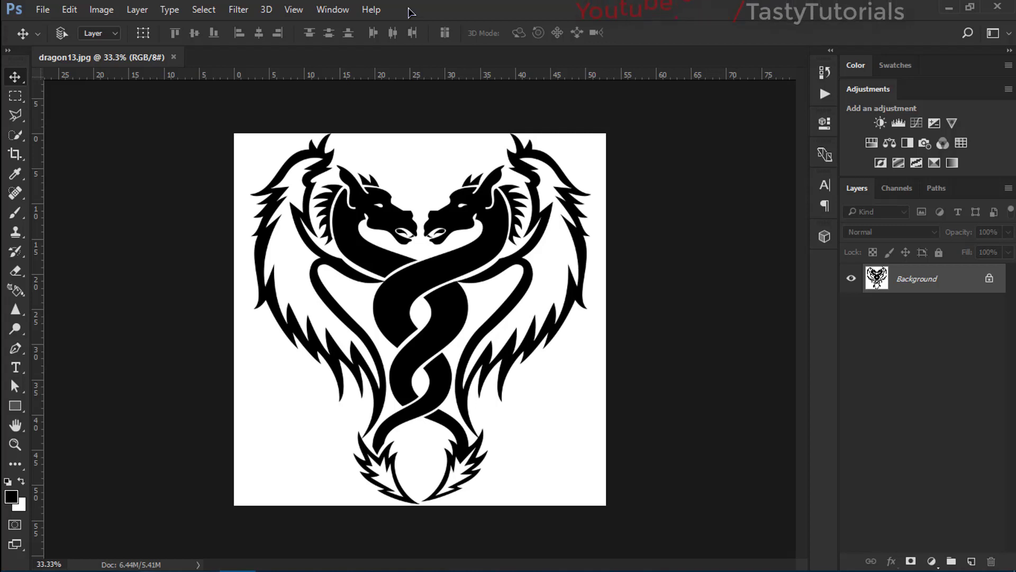
click(413, 8)
click(413, 8)
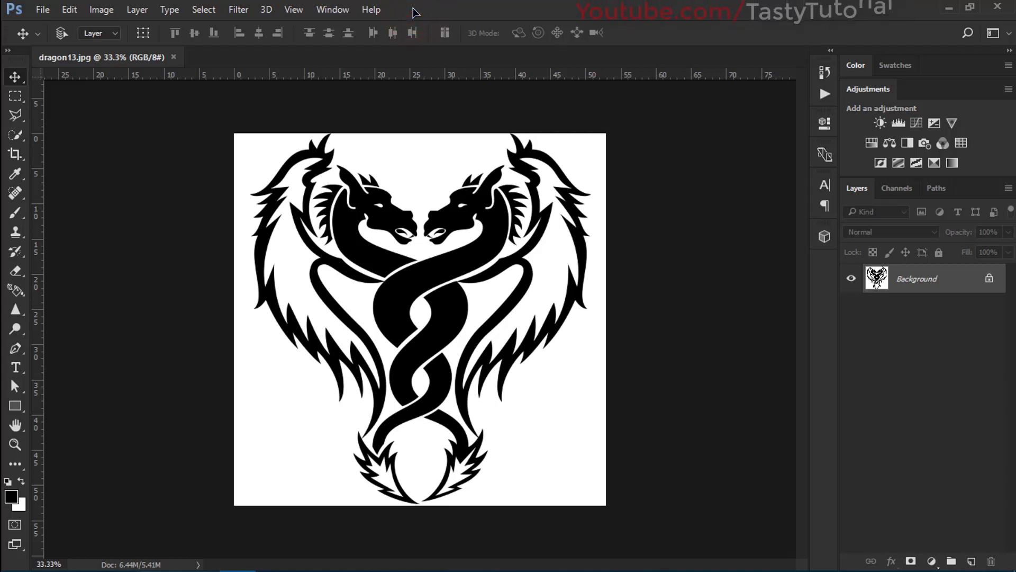
click(413, 8)
scroll(360, 291, up, 3)
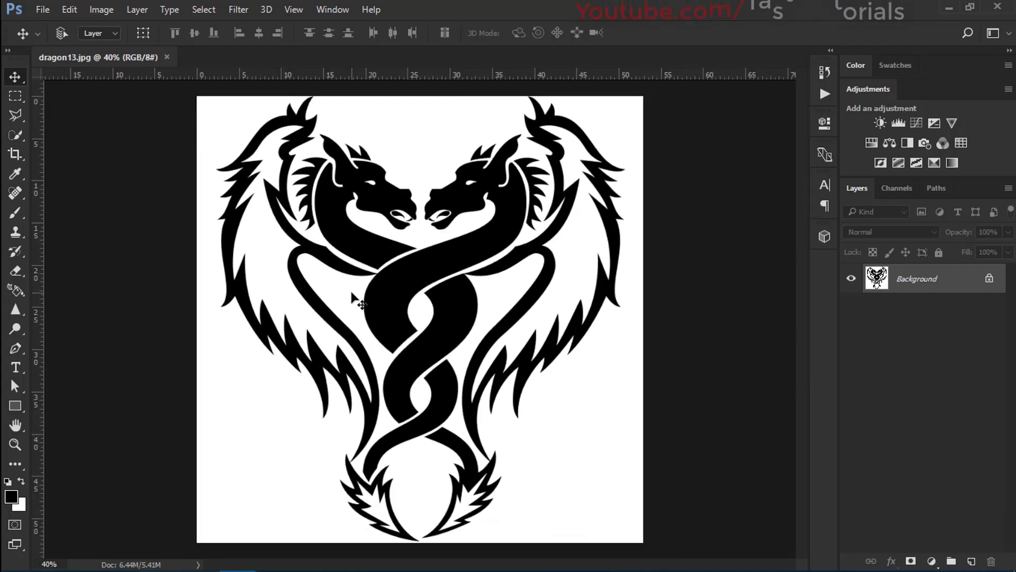
scroll(356, 287, down, 3)
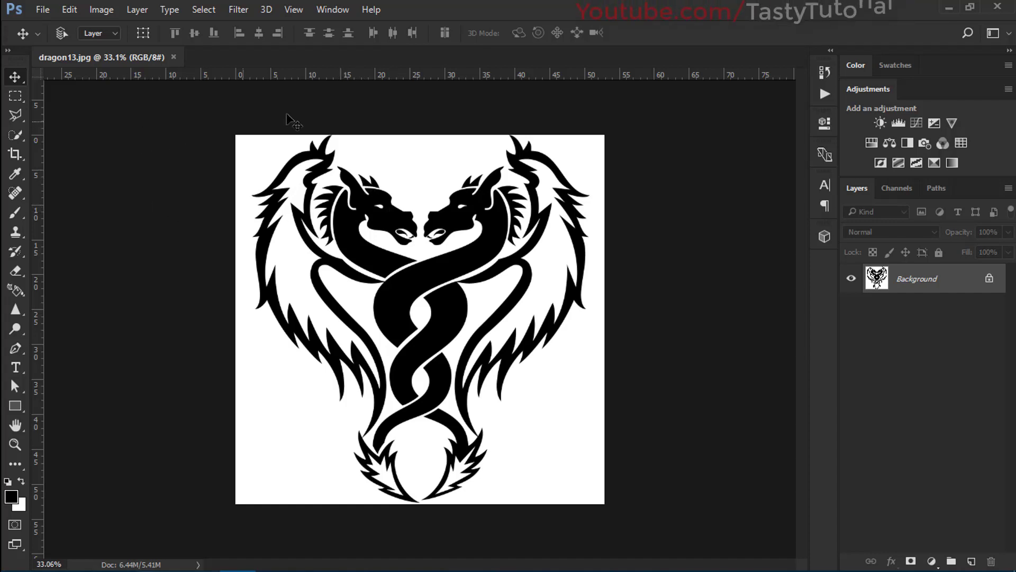
Step: Check the installed program version in the About window and dismiss it
click(371, 11)
click(398, 56)
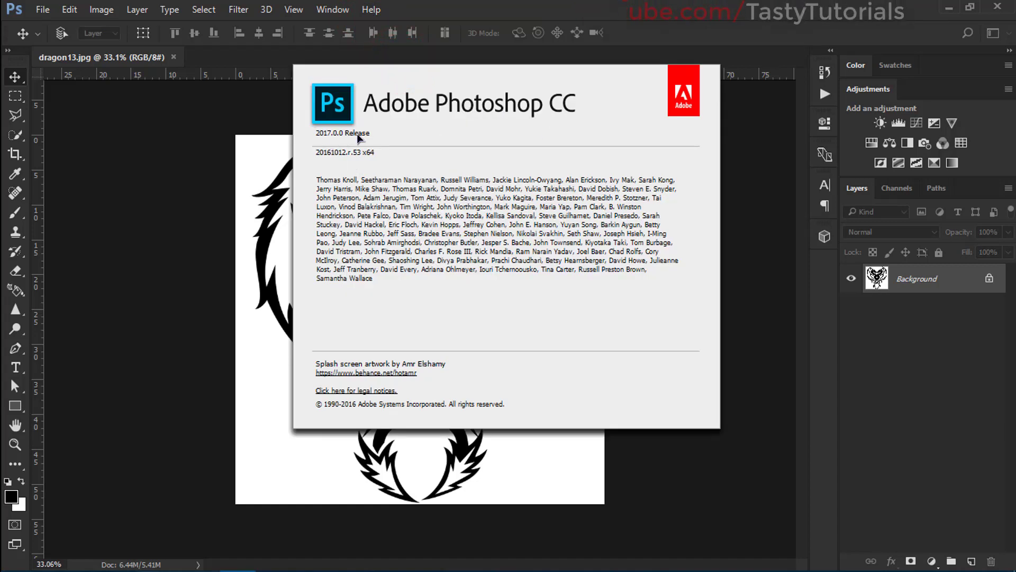
click(539, 2)
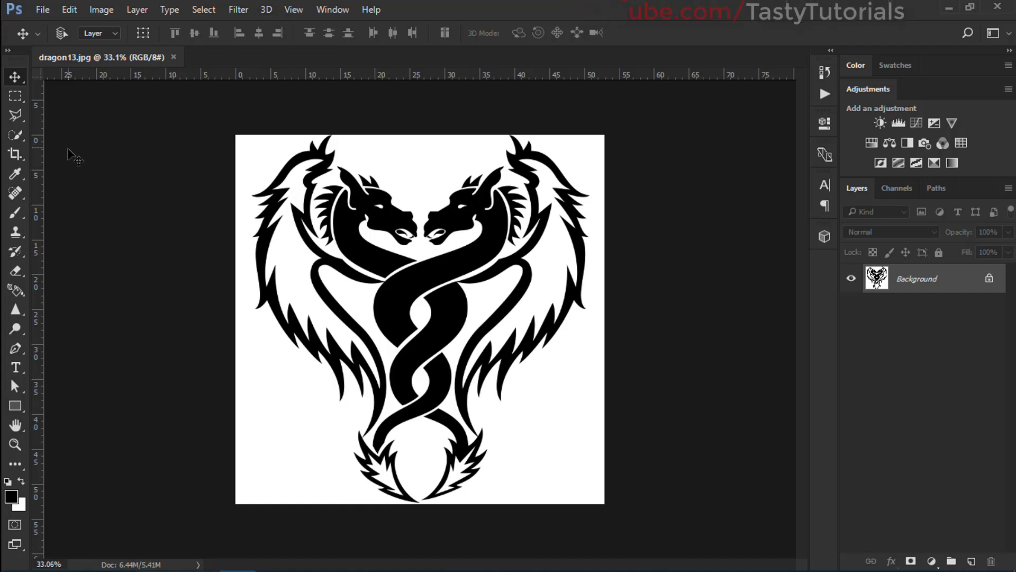
Step: Erase the white background and the white areas inside the dragons' wings and tails with the Magic Eraser Tool at tolerance 32
click(17, 289)
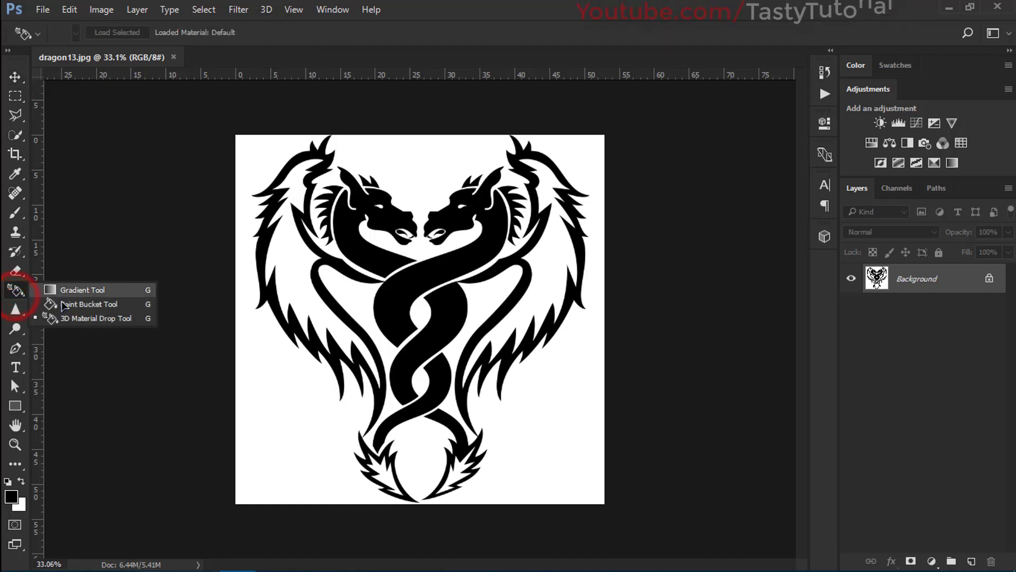
click(16, 271)
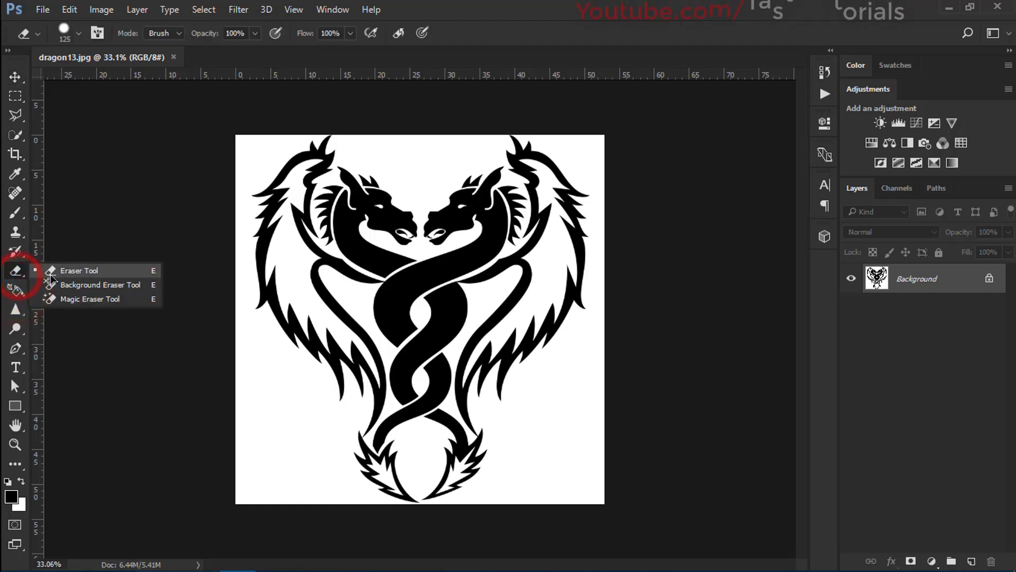
click(90, 300)
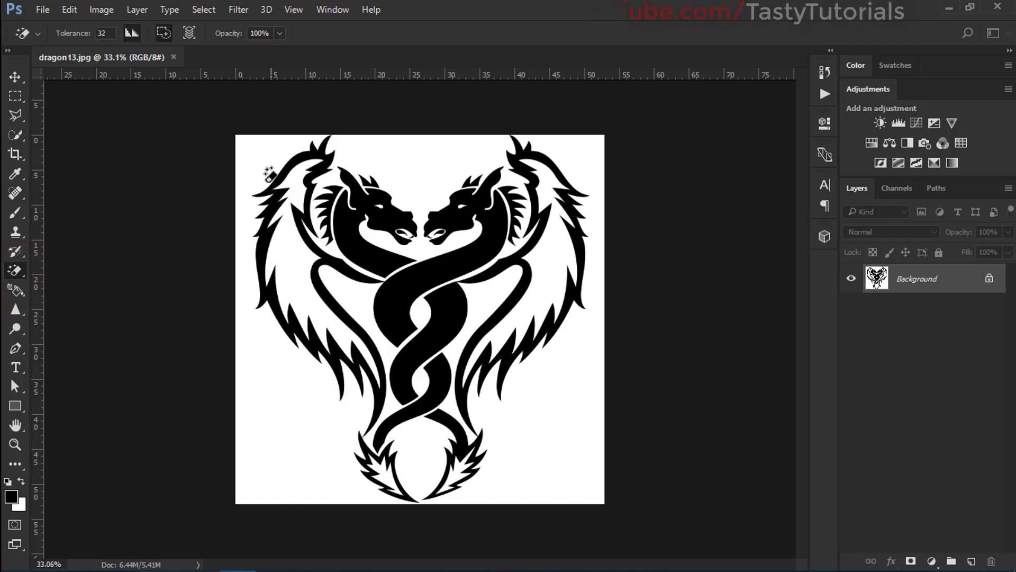
click(255, 156)
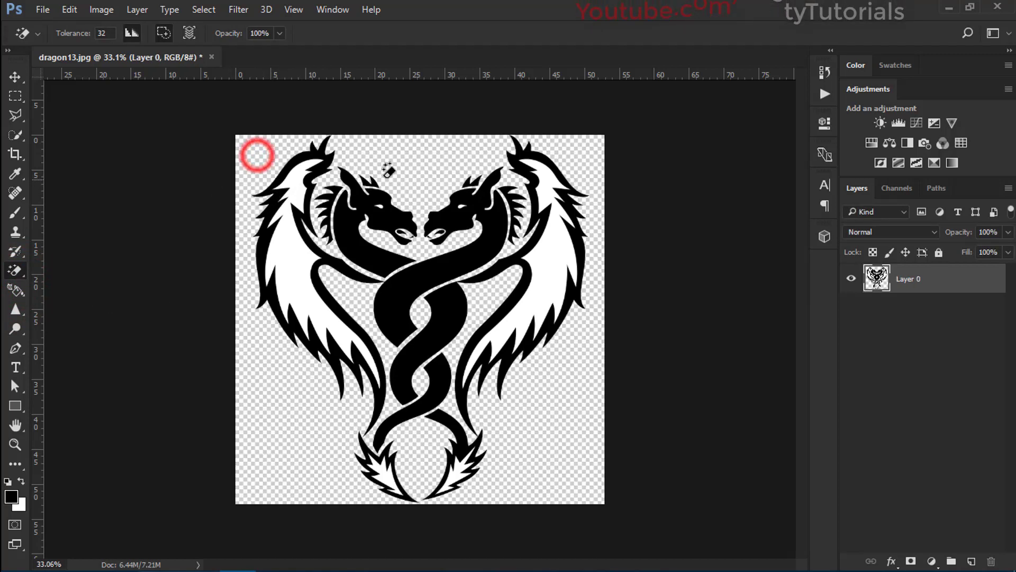
click(554, 182)
click(279, 253)
scroll(392, 468, up, 1)
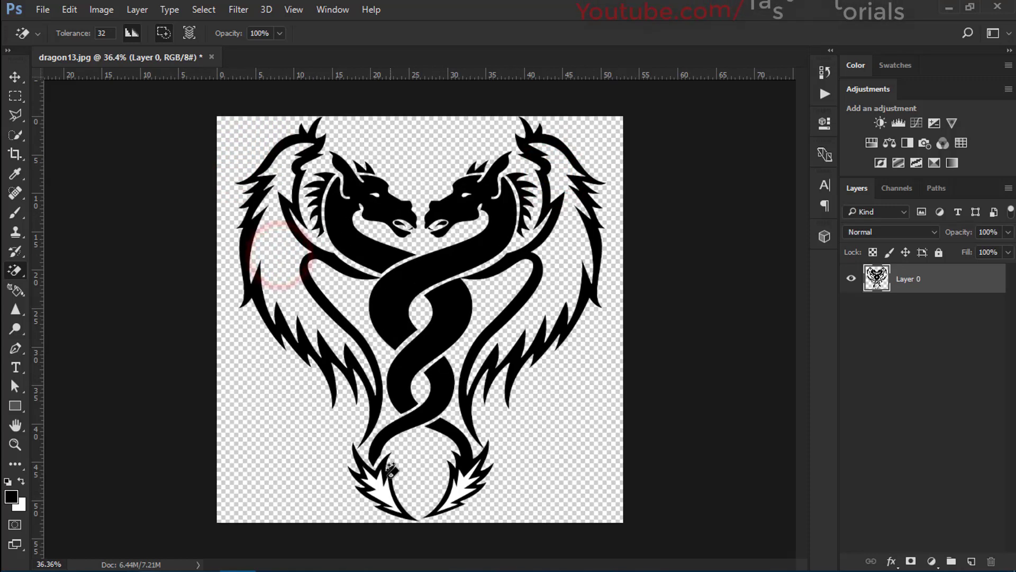
click(376, 483)
click(454, 495)
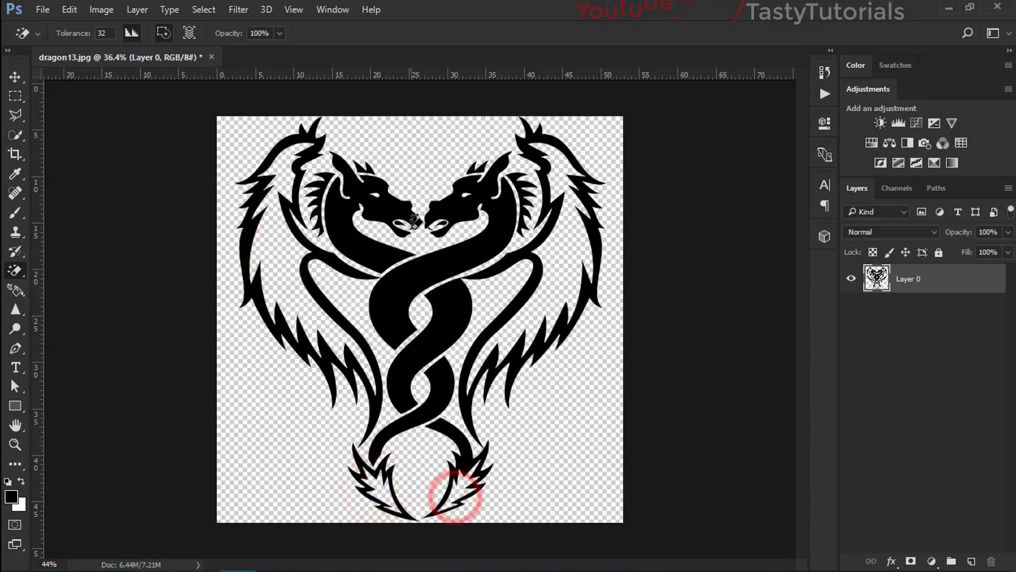
Step: Erase the white fill in the eyes of both dragon heads with the Magic Eraser Tool
scroll(414, 219, up, 7)
click(350, 157)
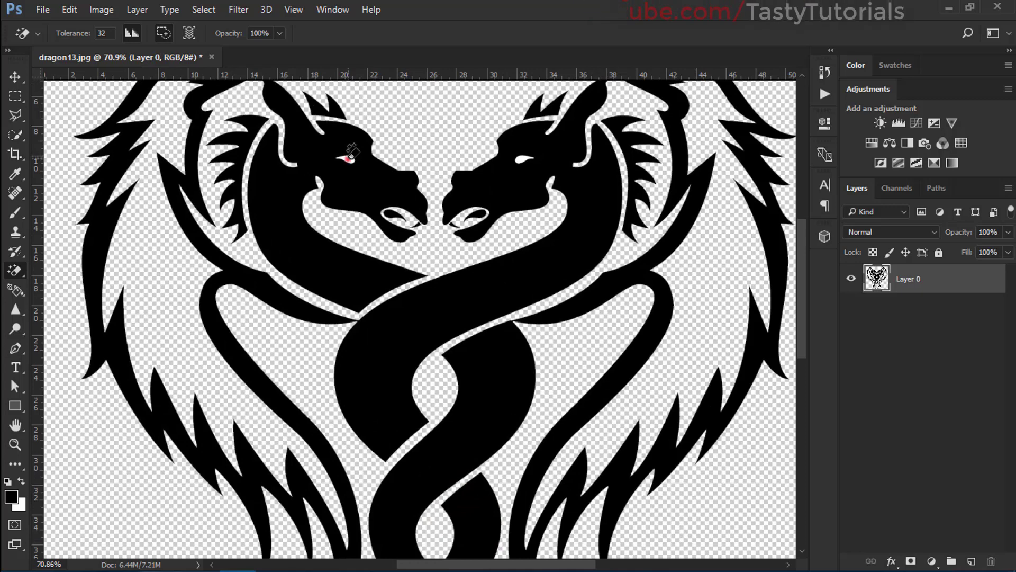
click(520, 158)
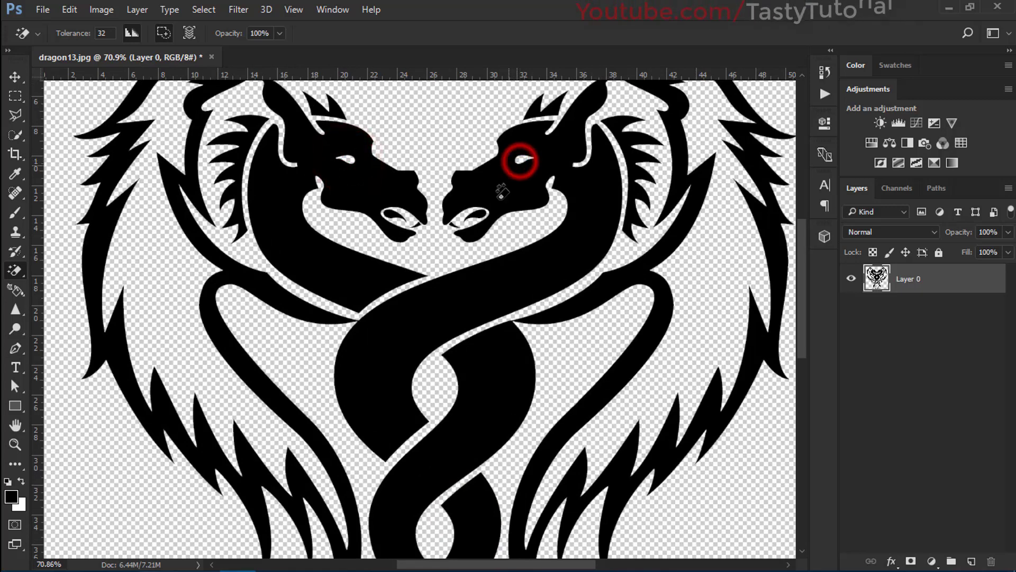
scroll(550, 217, down, 3)
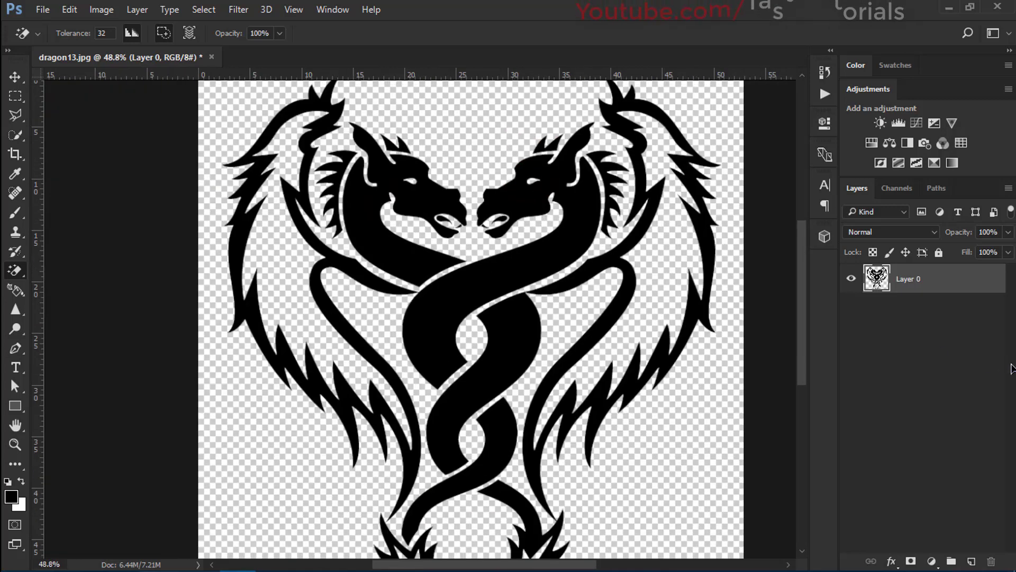
Step: Toggle Layer 0's visibility and inspect the cut-out dragon artwork up close for leftover white areas
click(852, 277)
click(852, 277)
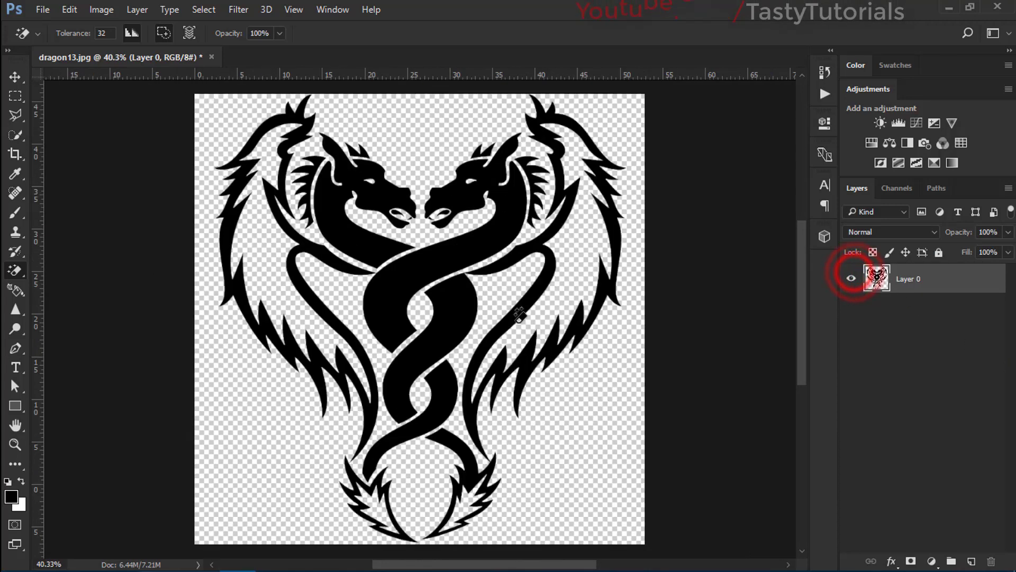
key(ctrl+minus)
scroll(402, 405, up, 3)
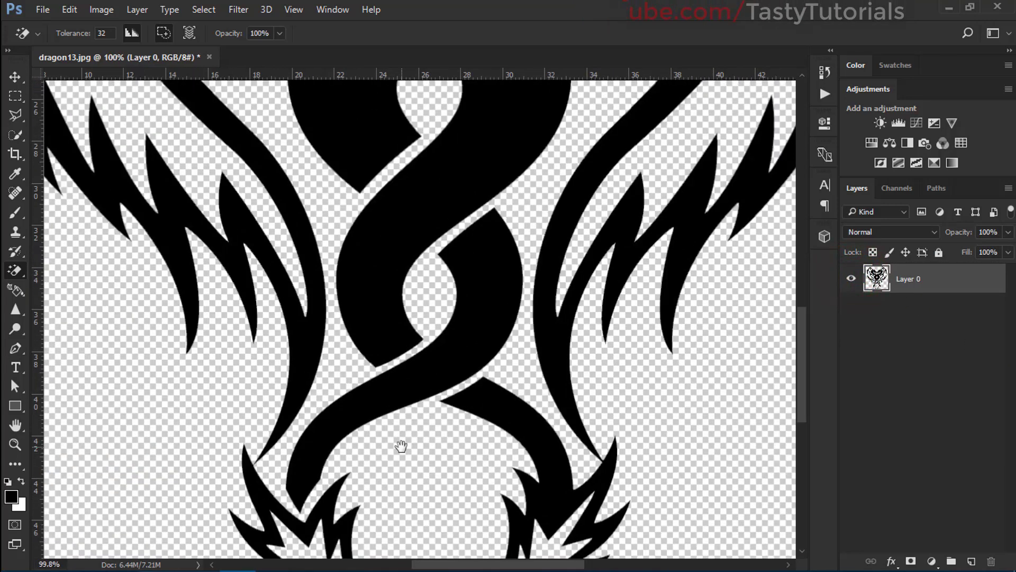
drag(399, 445, 382, 266)
scroll(381, 270, down, 5)
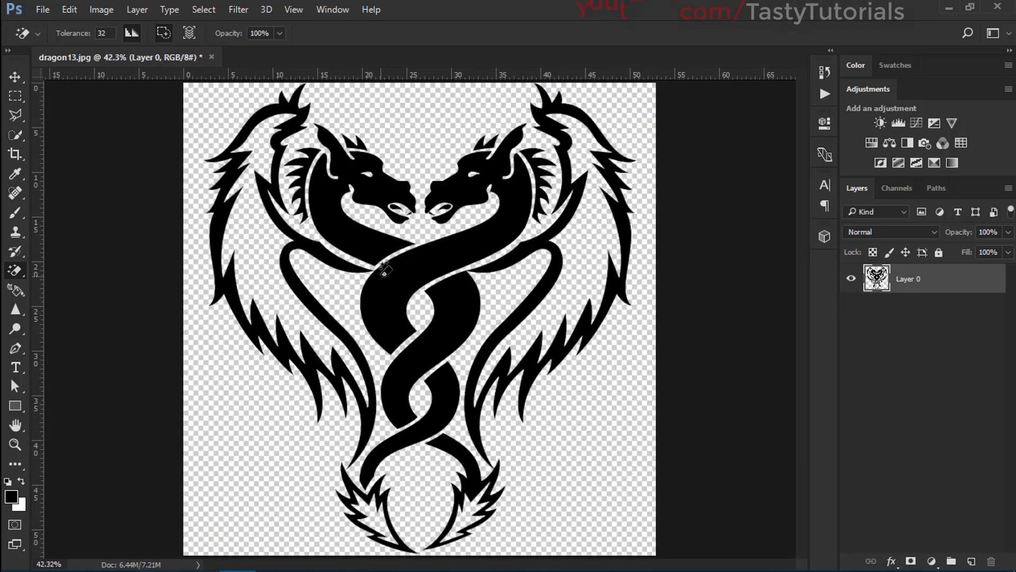
Step: Create a new transparent document named "3D Logo In Ps CC2017" at 1920 x 1080 pixels, 72 pixels/inch, RGB Color, 8 bit
key(v)
click(42, 10)
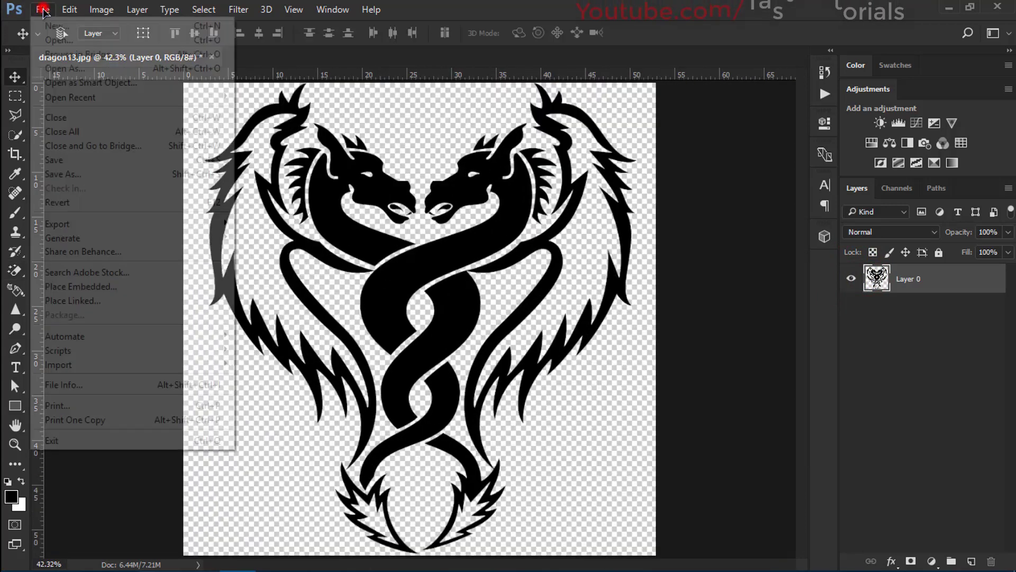
click(50, 27)
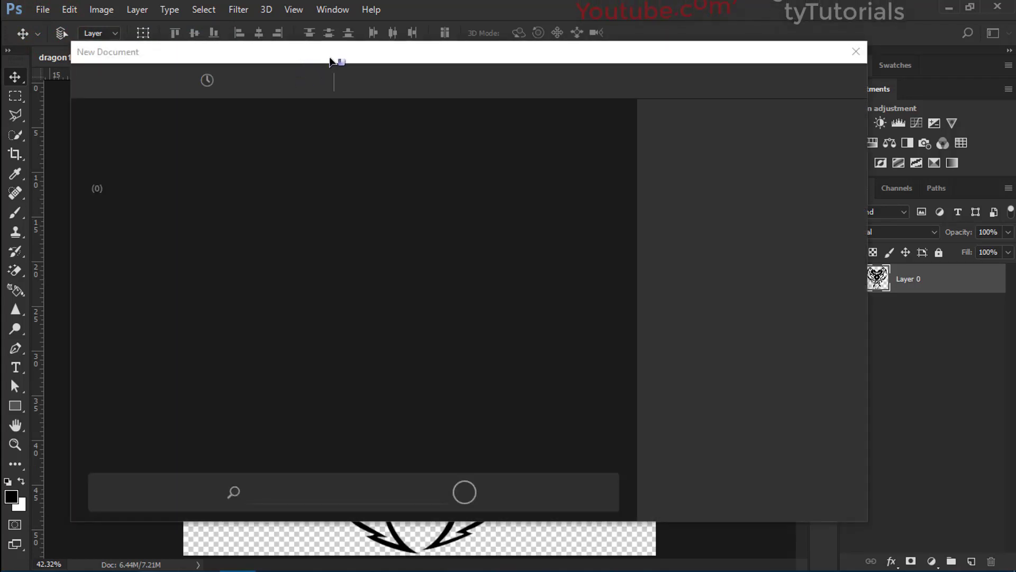
drag(346, 53, 355, 53)
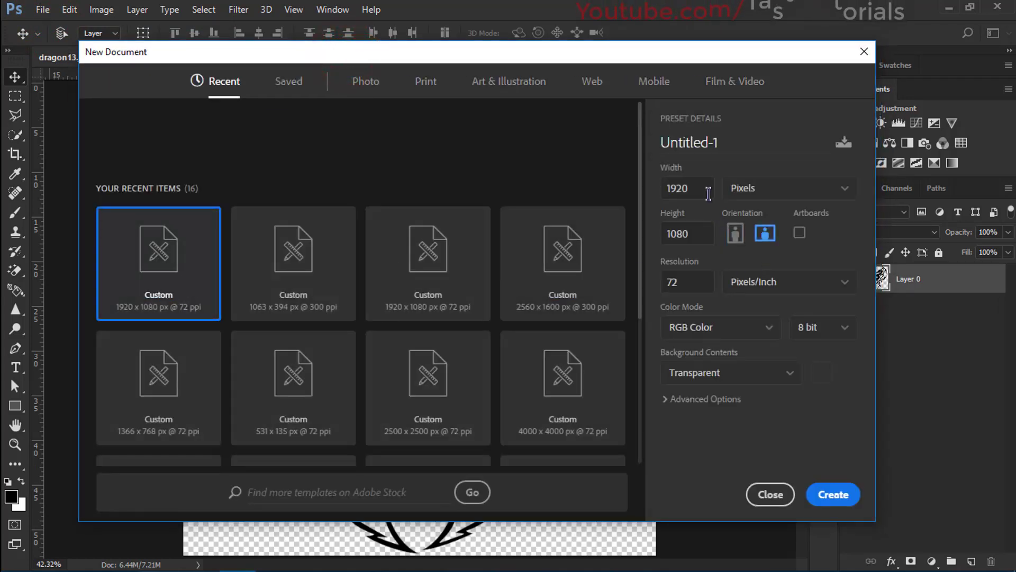
double_click(707, 189)
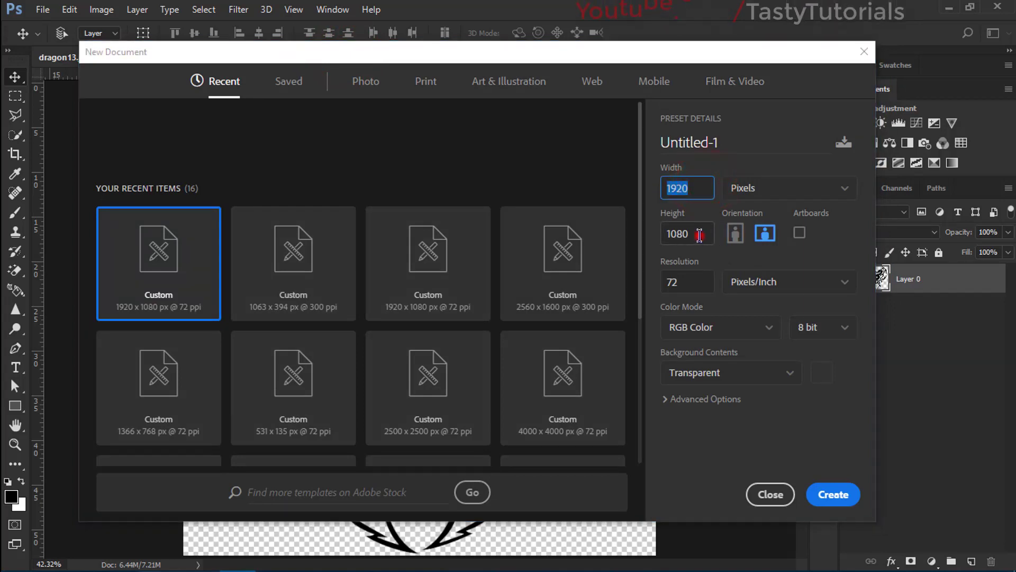
double_click(699, 235)
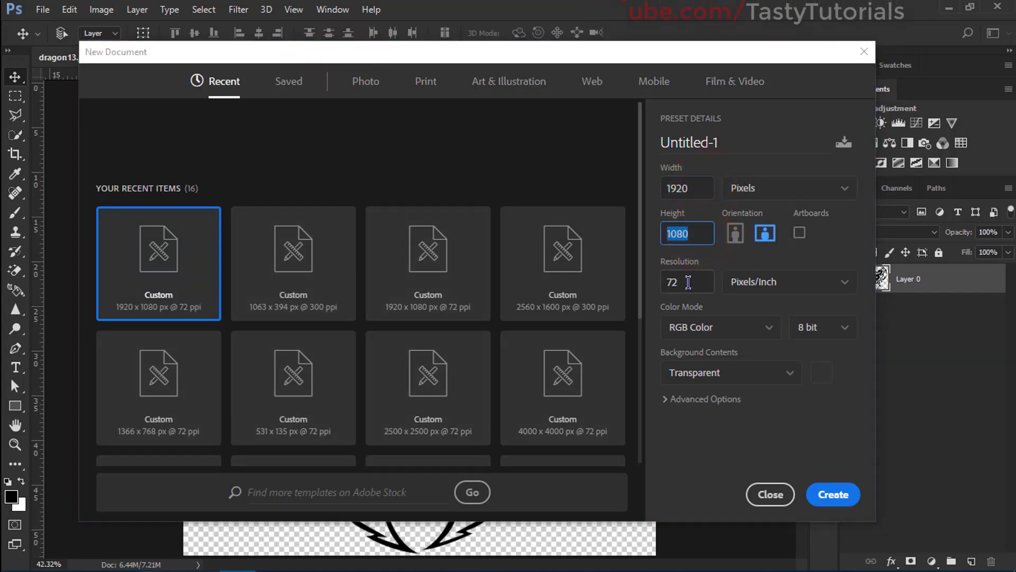
double_click(688, 283)
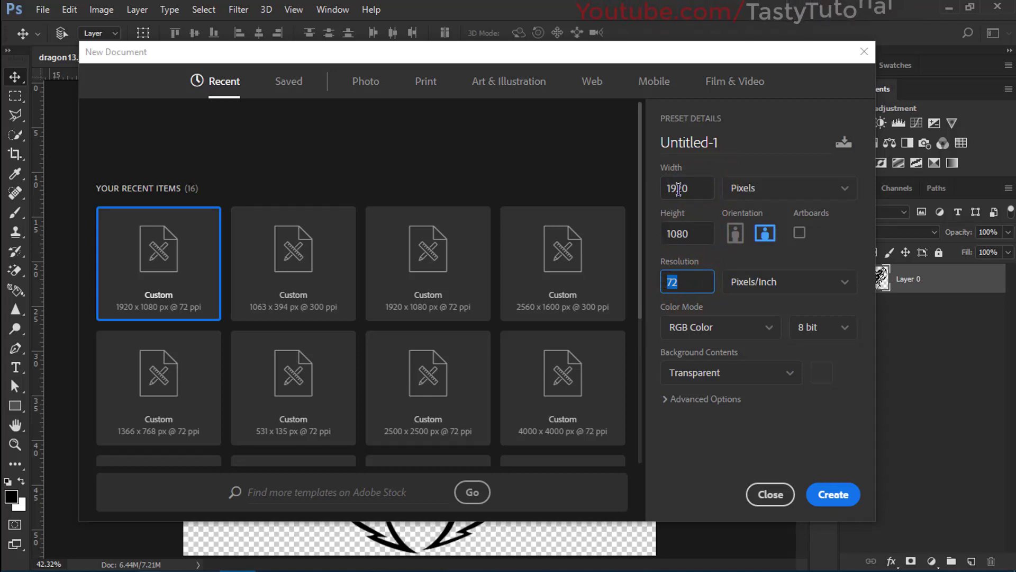
double_click(703, 144)
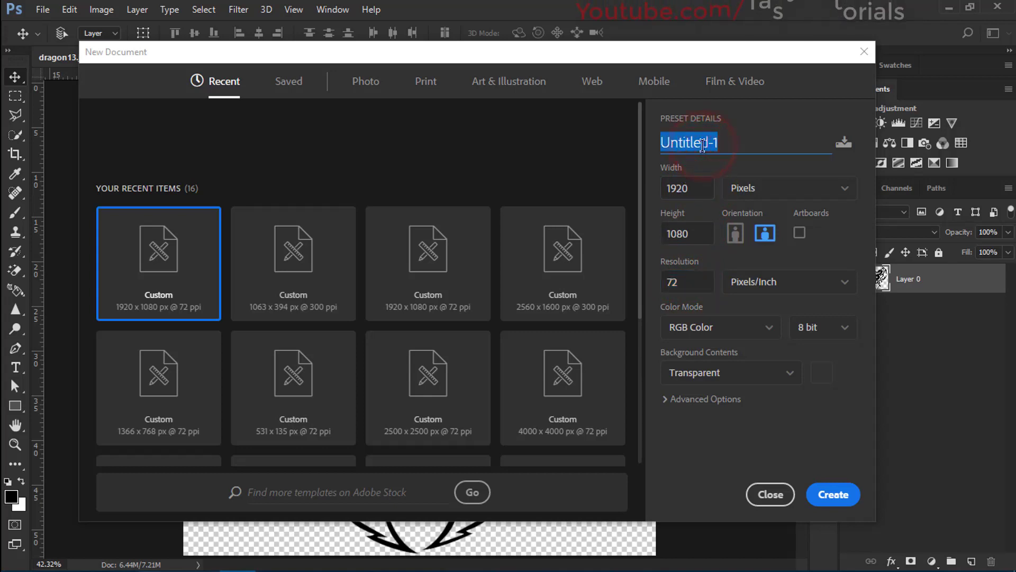
text(3D Logo In Ps CC2017)
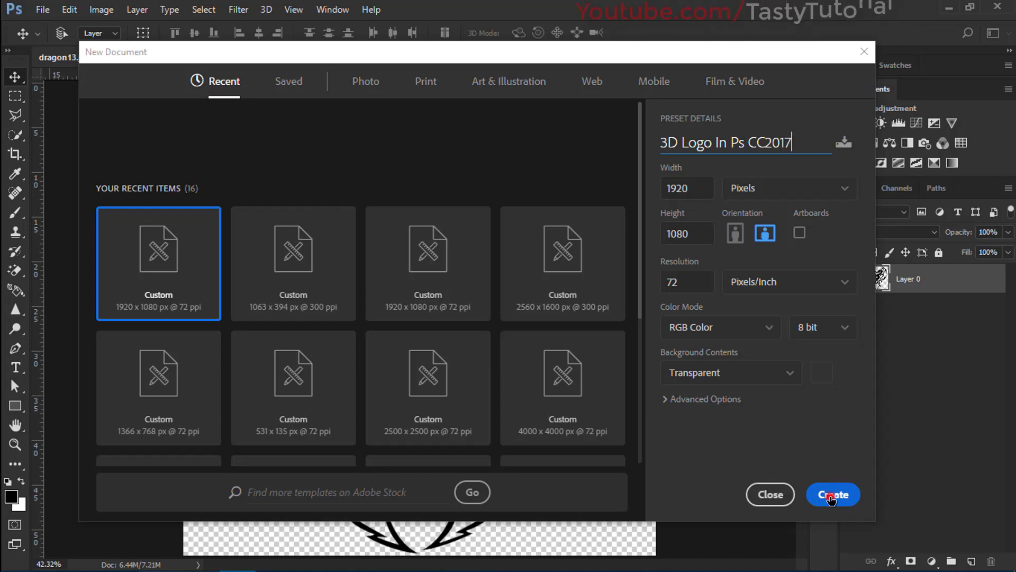
click(832, 497)
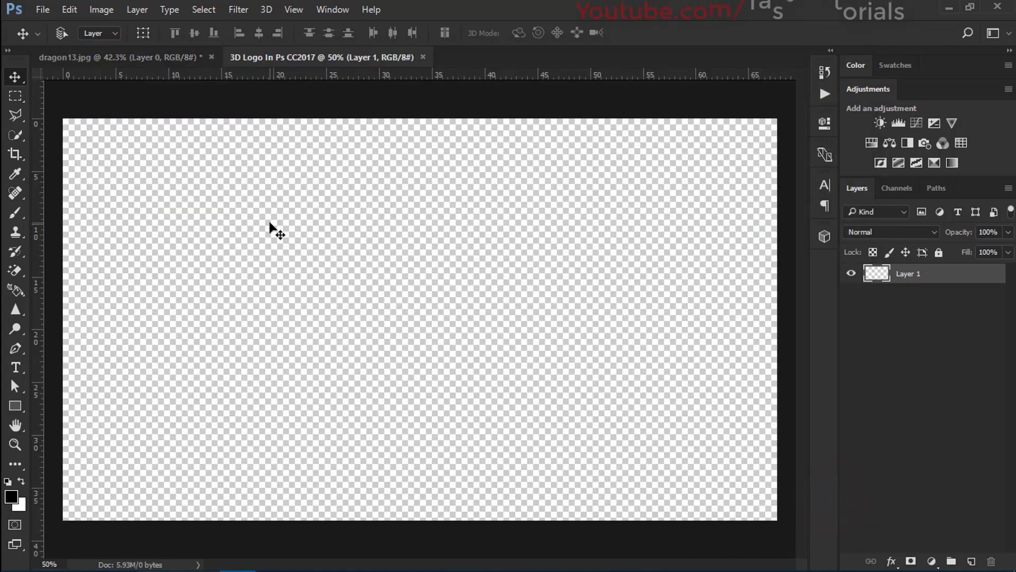
Step: Show the guides in the new document and copy the cut-out dragon artwork from dragon13.jpg onto its canvas
key(ctrl+h)
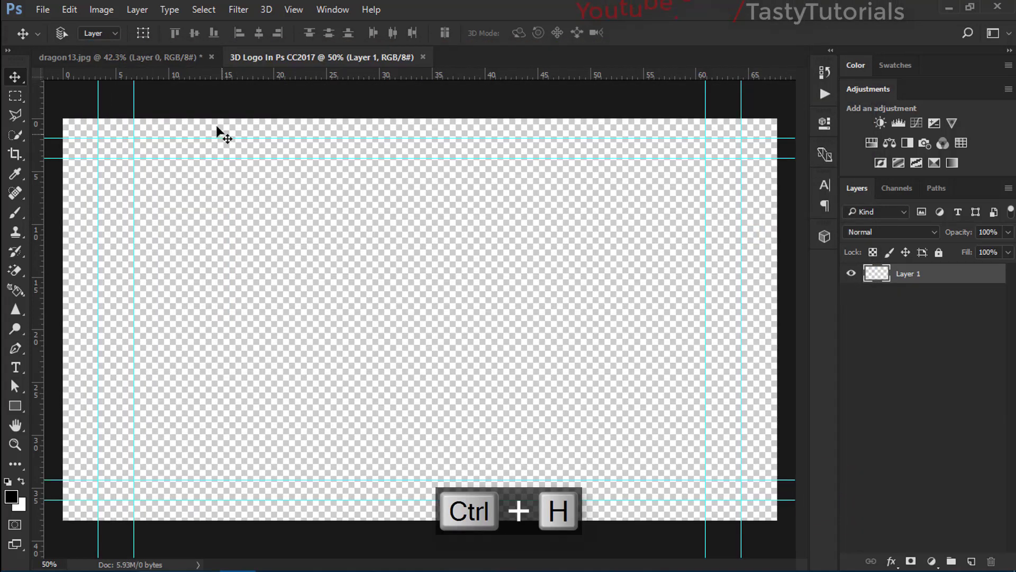
click(167, 55)
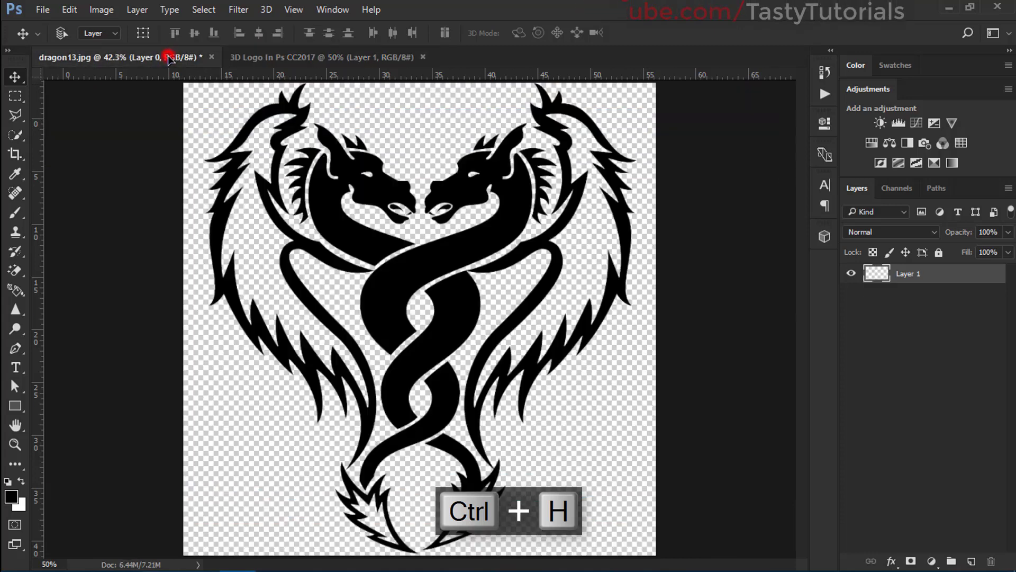
drag(498, 226, 381, 256)
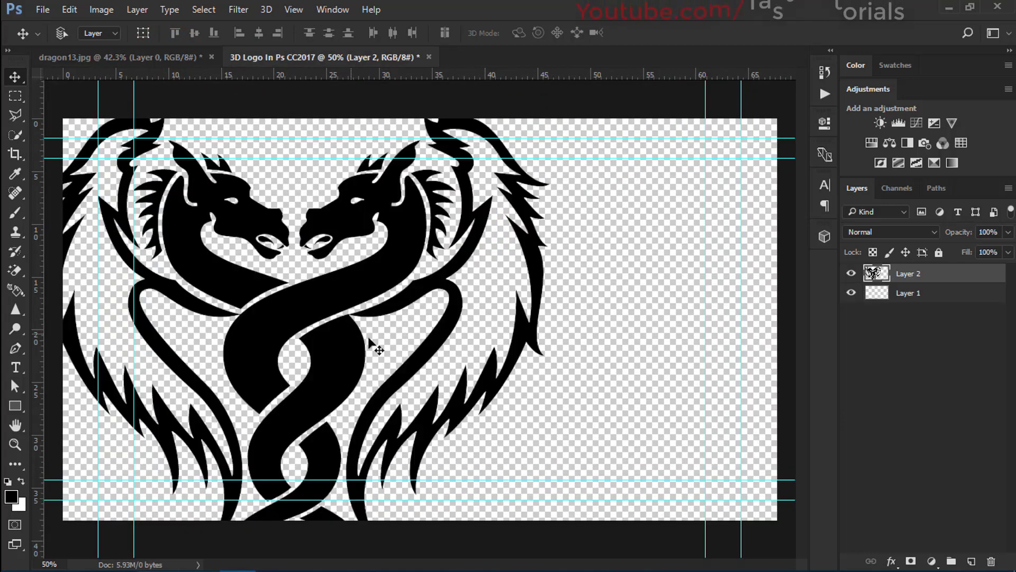
drag(374, 331, 463, 256)
Step: Align the dragon artwork to the horizontal and vertical centers of the whole canvas, and clear the selection
key(ctrl+a)
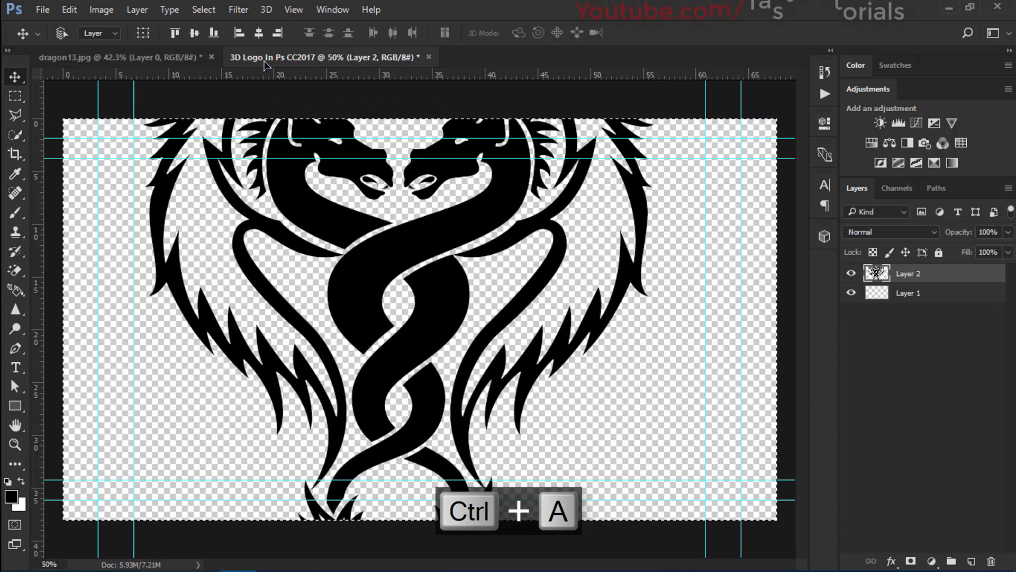
click(257, 33)
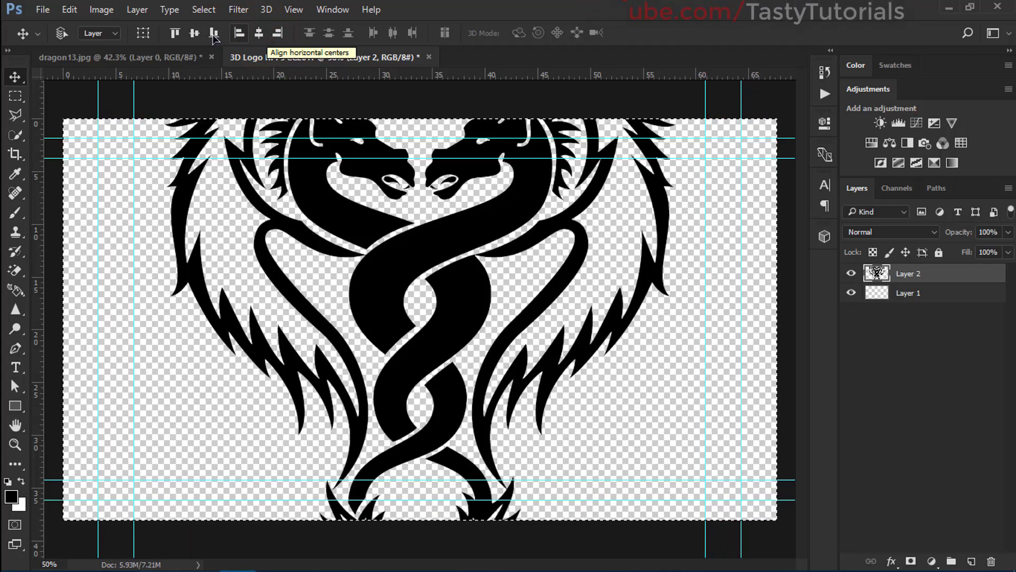
click(194, 33)
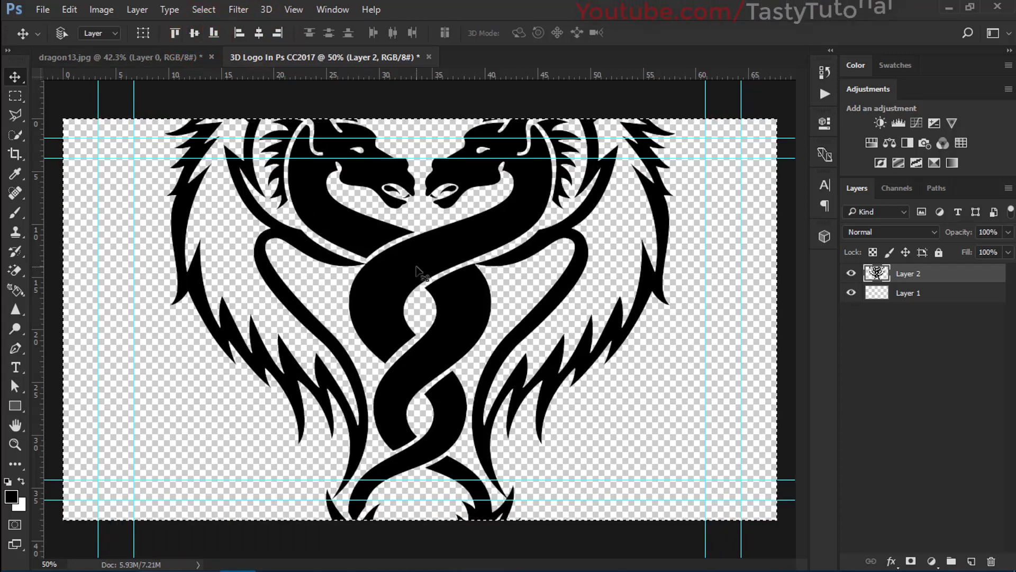
key(ctrl+d)
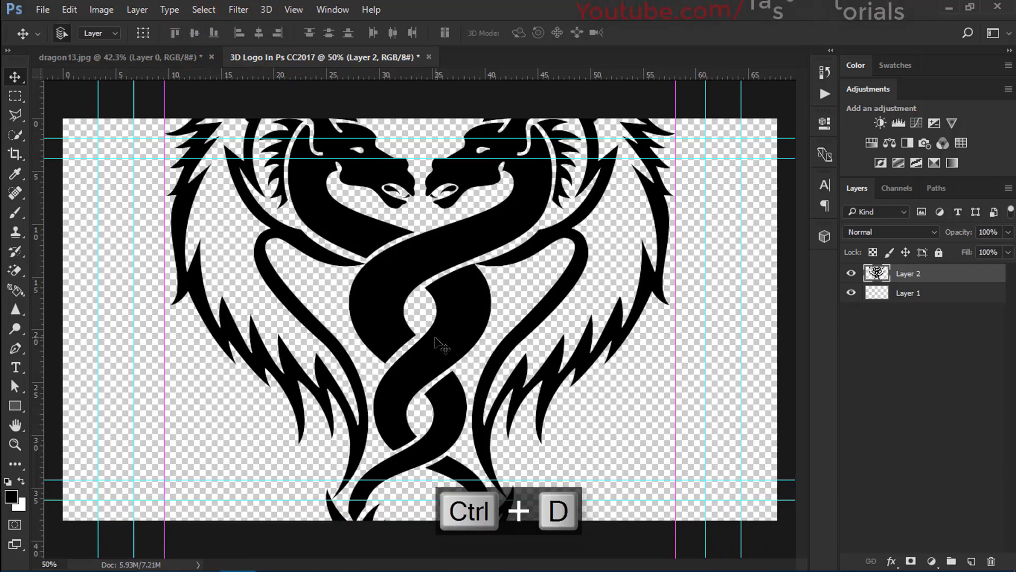
Step: Scale the dragon artwork proportionally about its center to 65.89% so it fits the outer guides, and hide the guides
key(ctrl+t)
key(ctrl+0)
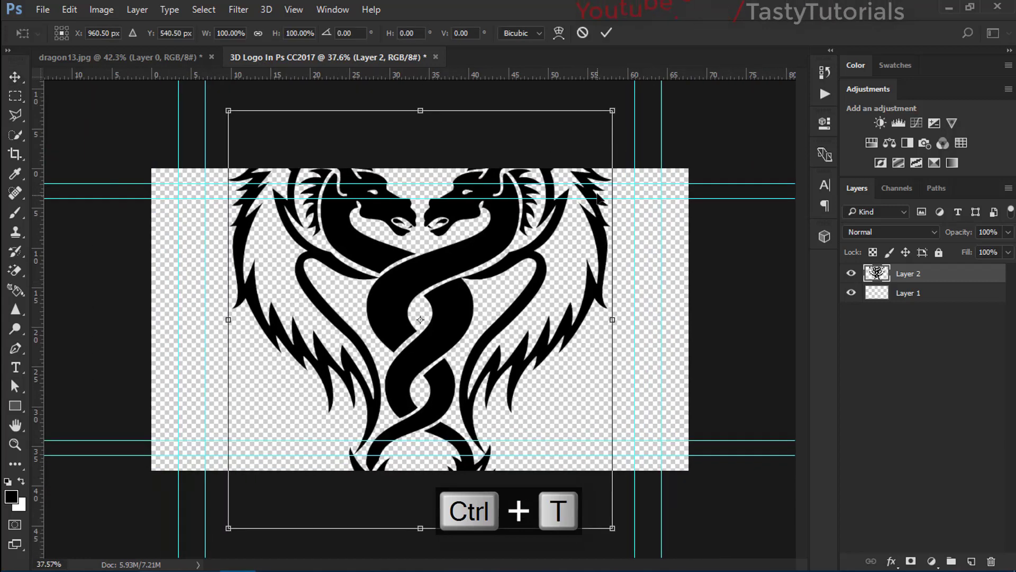
drag(612, 108, 421, 320)
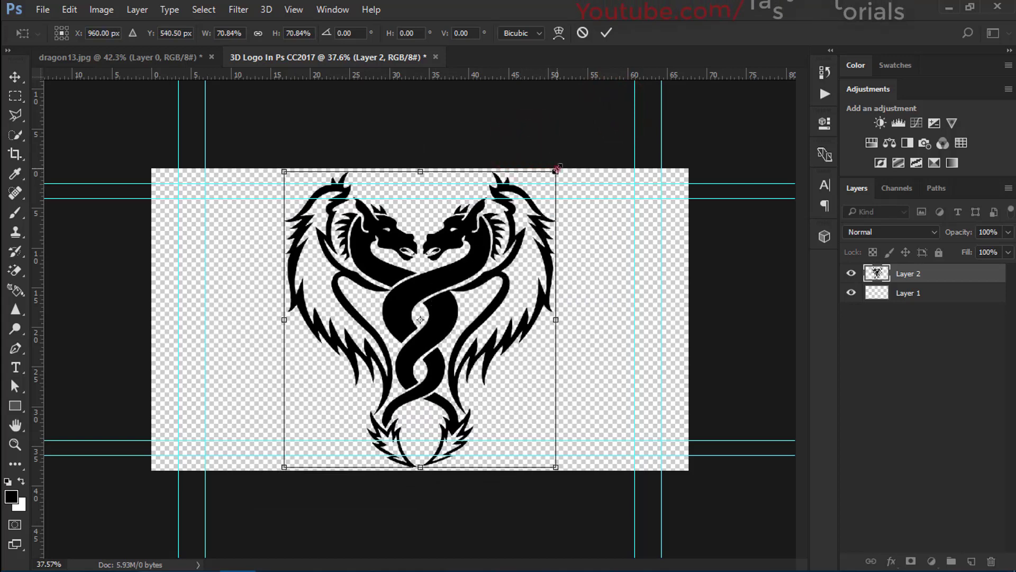
drag(556, 169, 545, 175)
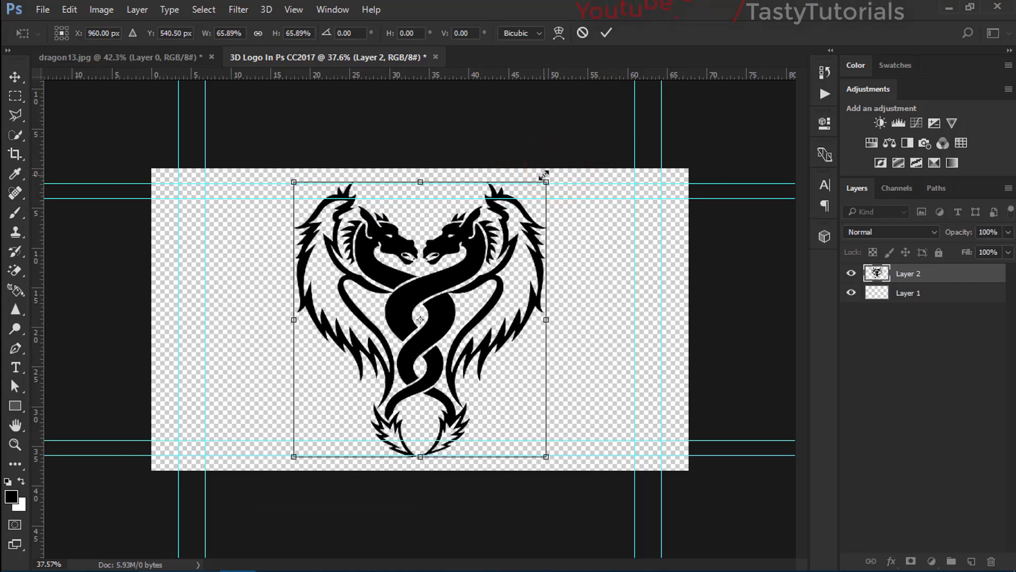
scroll(557, 132, up, 2)
scroll(552, 166, down, 1)
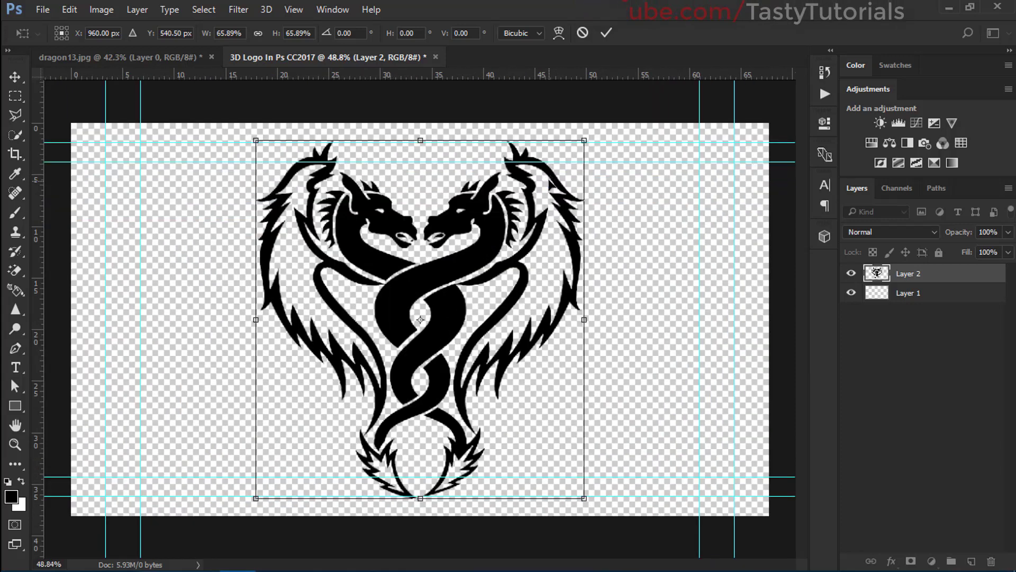
click(606, 33)
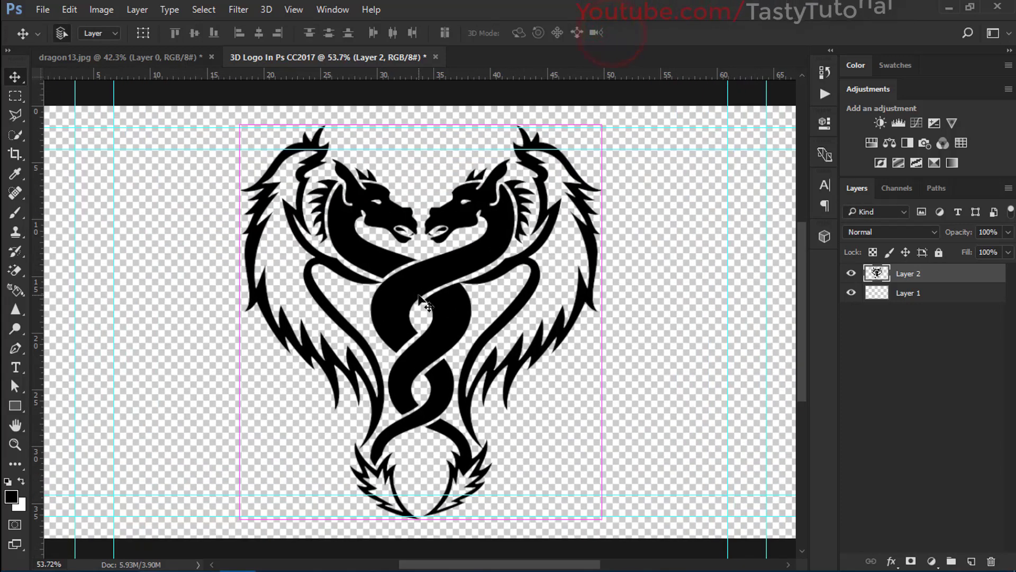
key(ctrl+h)
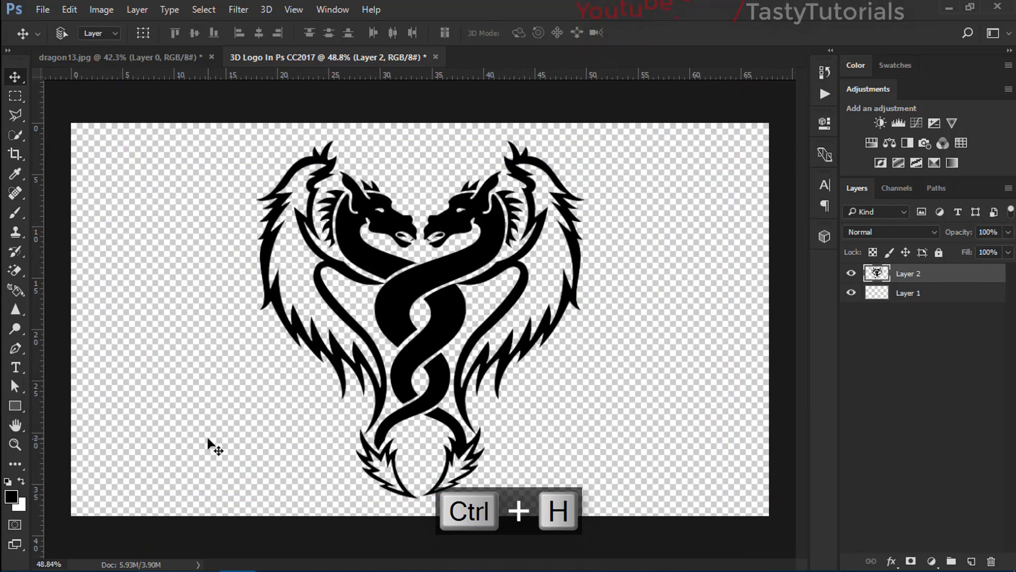
scroll(328, 312, down, 2)
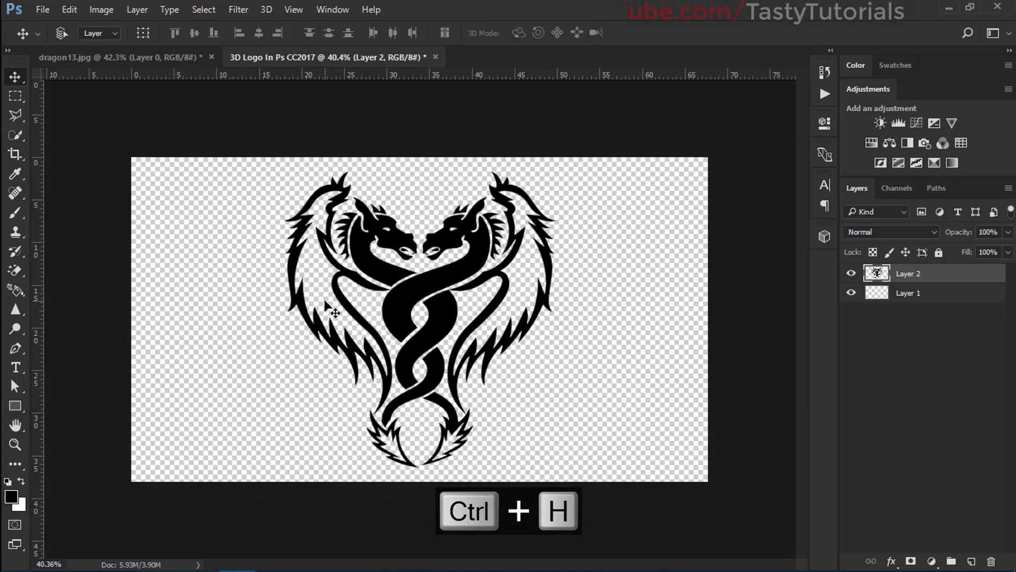
Step: Set the background color to 989898 and fill Layer 1 with it
click(925, 299)
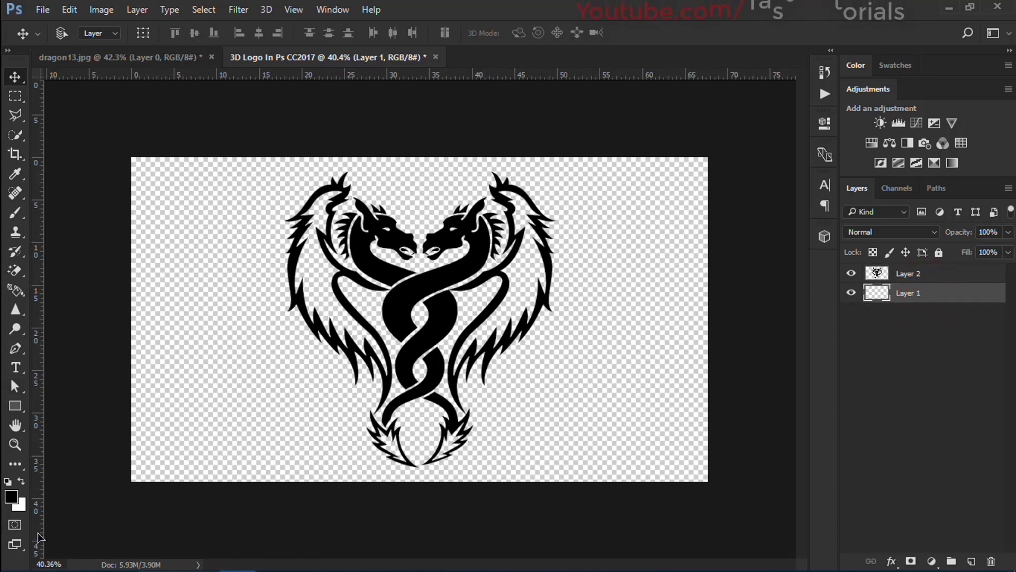
click(20, 504)
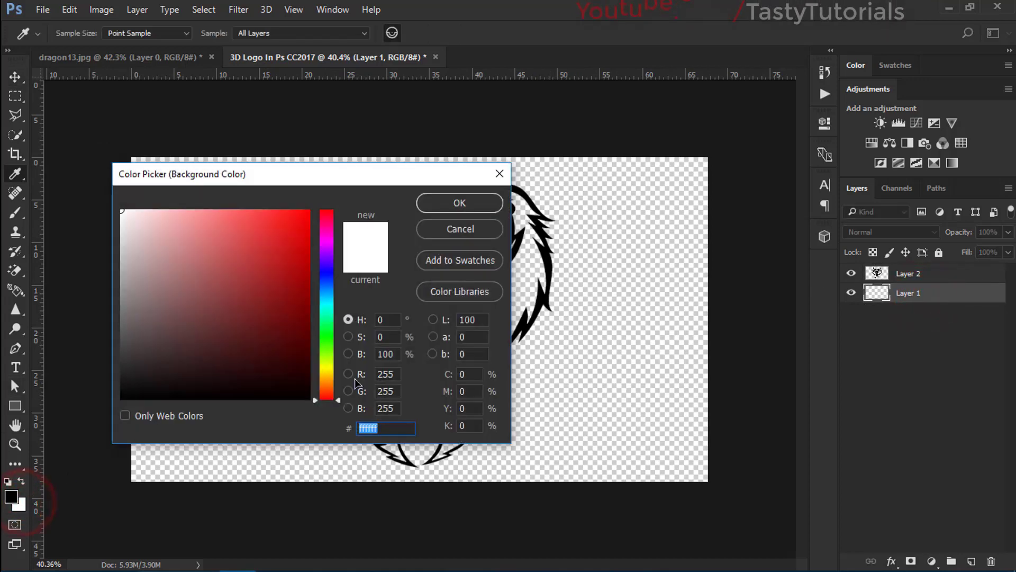
text(989898)
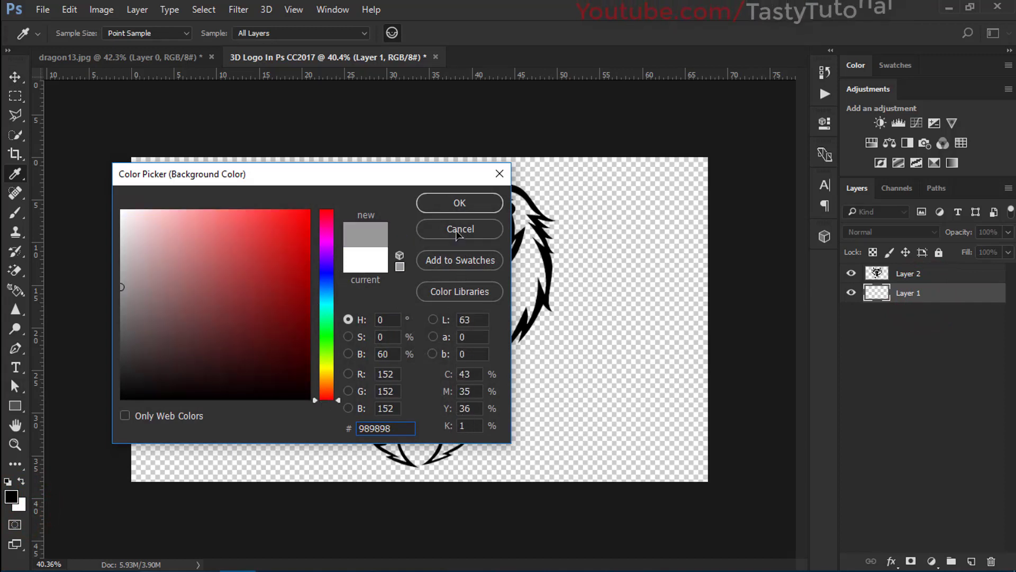
click(461, 203)
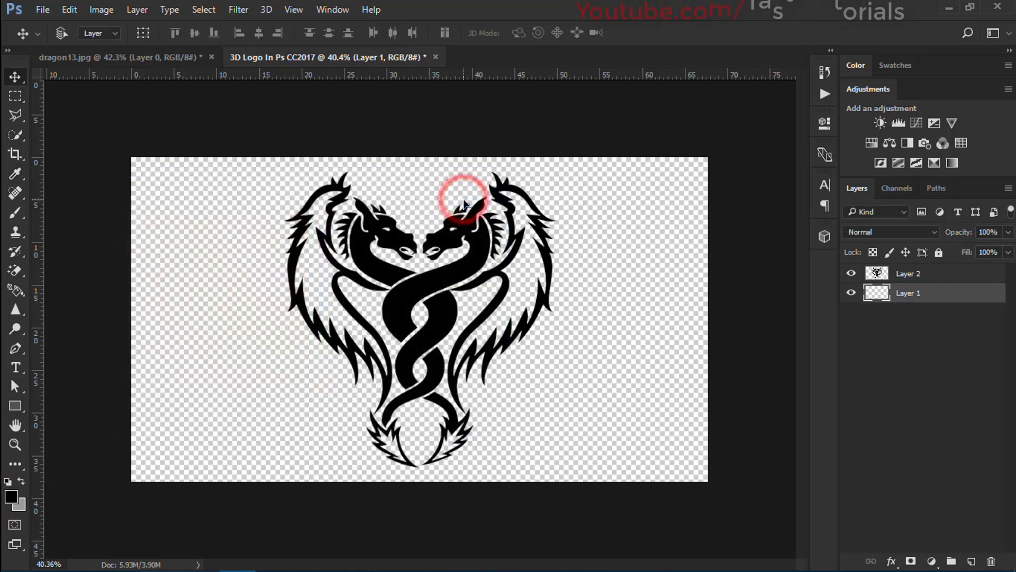
key(ctrl+BackSpace)
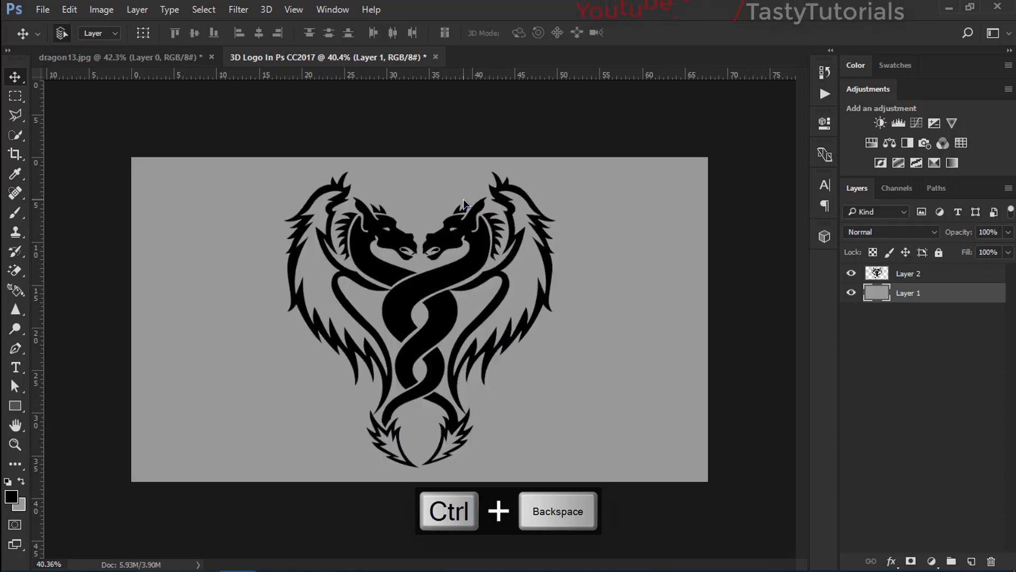
scroll(384, 271, up, 1)
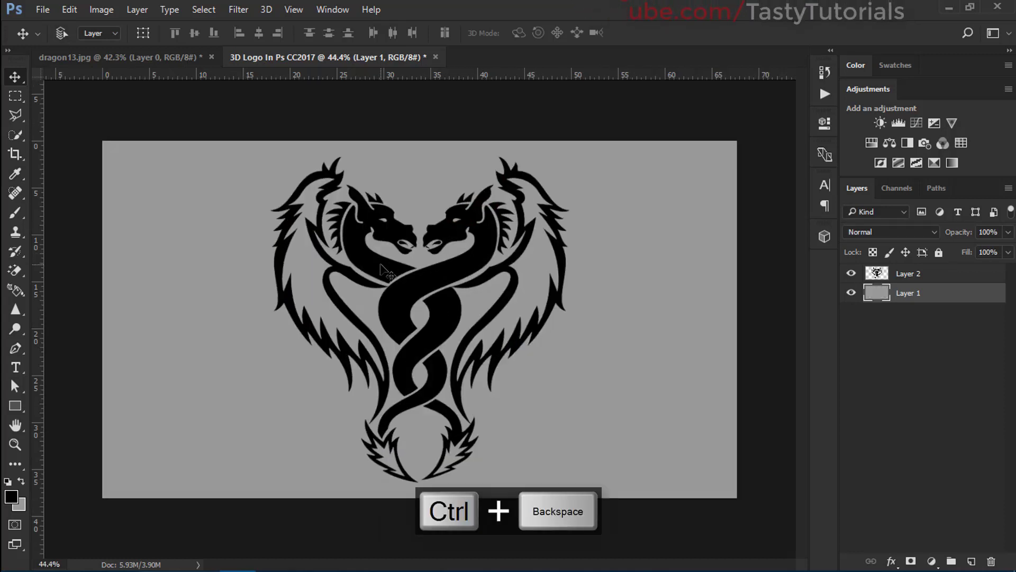
Step: Hide the gray-filled Layer 1 and rename it BG
click(934, 276)
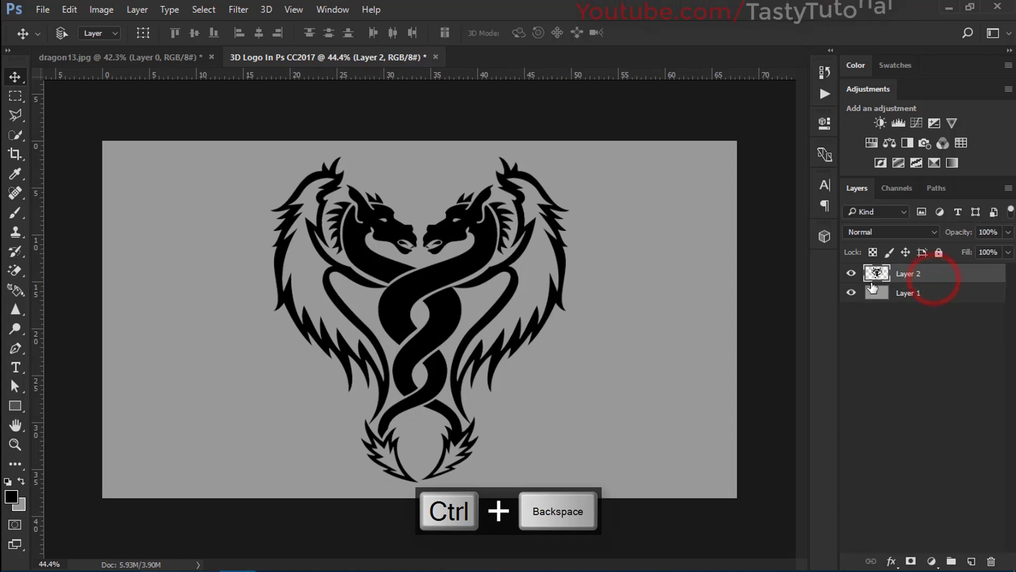
click(851, 294)
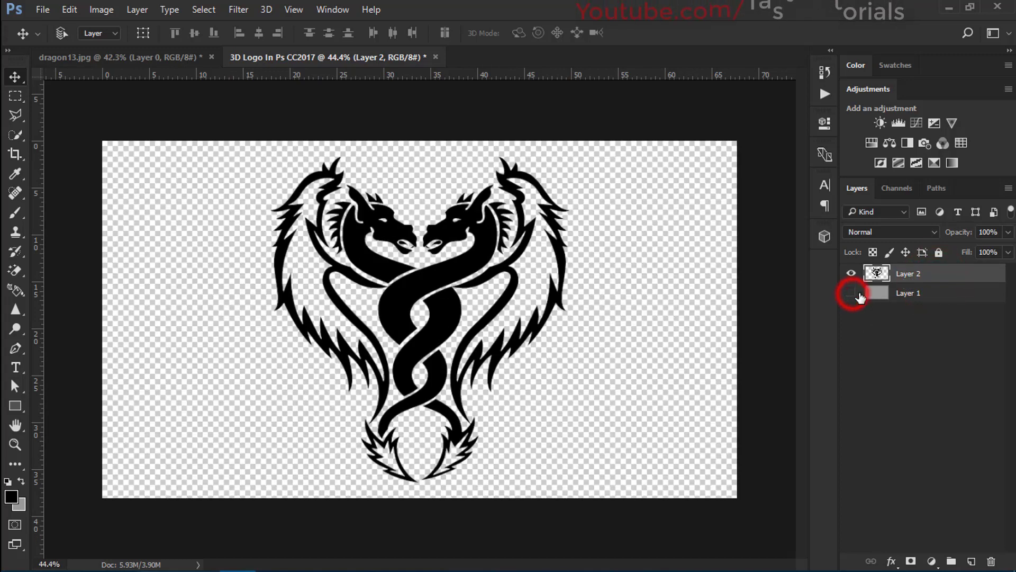
double_click(901, 293)
text(BG)
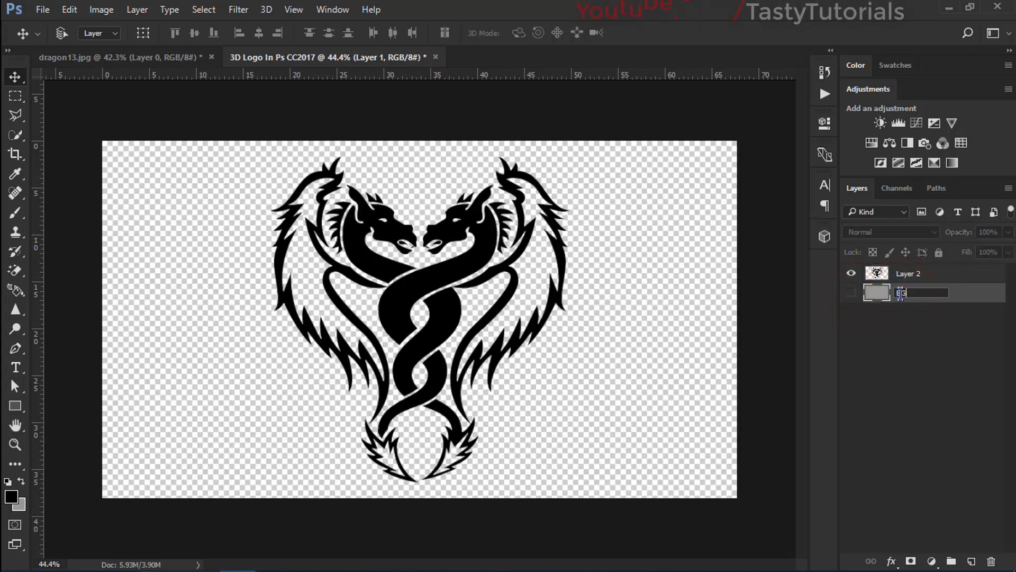
key(Return)
Step: Rename the dragon artwork layer as Logo
double_click(909, 274)
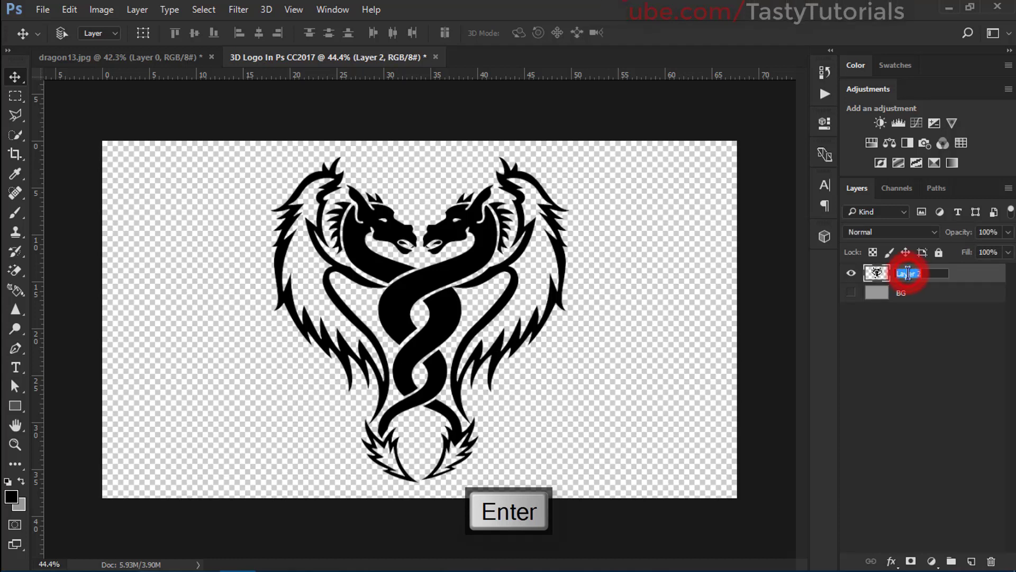
text(Logo)
key(Return)
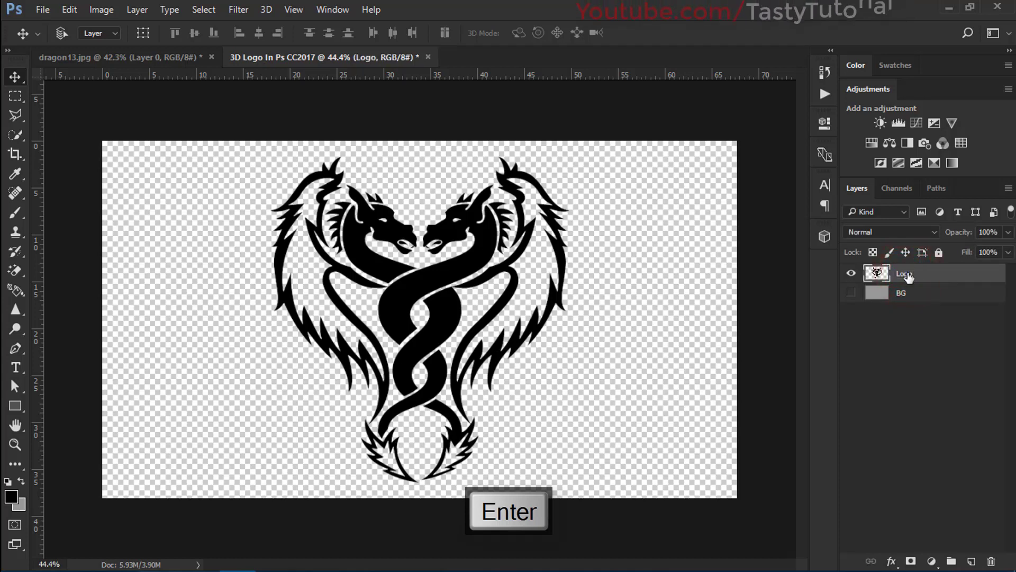
Step: Create a new 3D extrusion from the Logo layer and accept switching to the 3D workspace
right_click(930, 276)
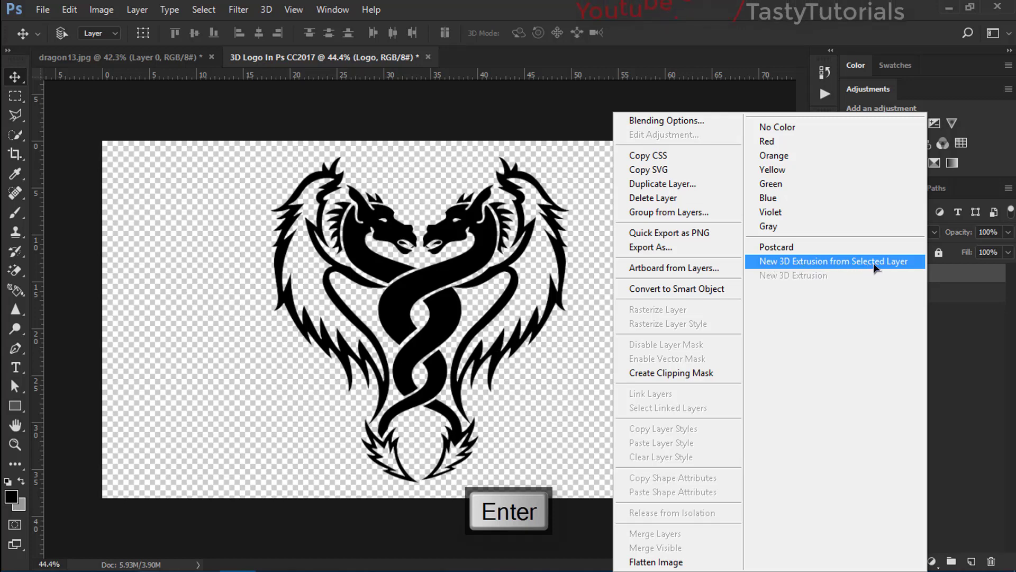
click(328, 8)
click(329, 8)
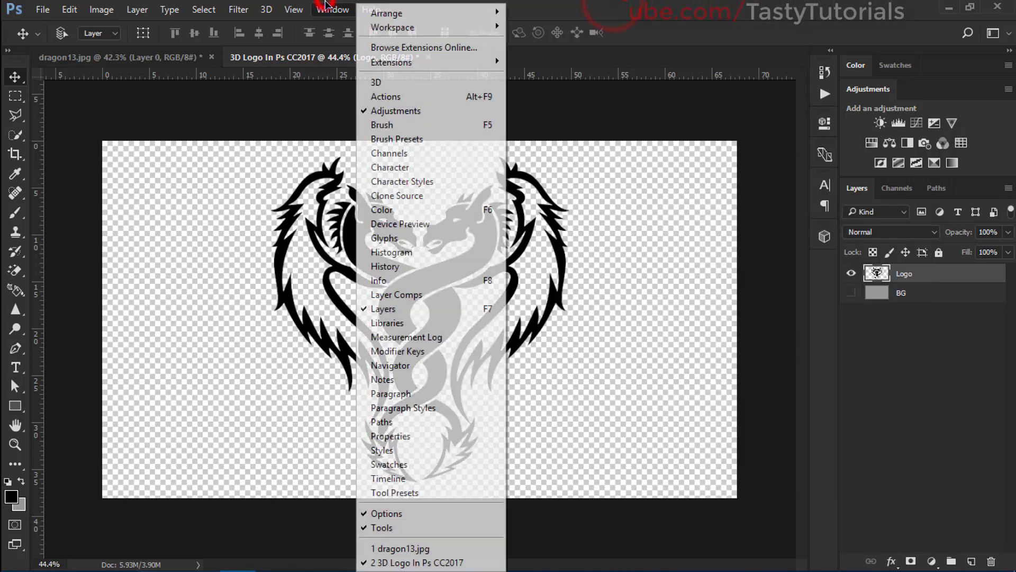
mouse_move(266, 9)
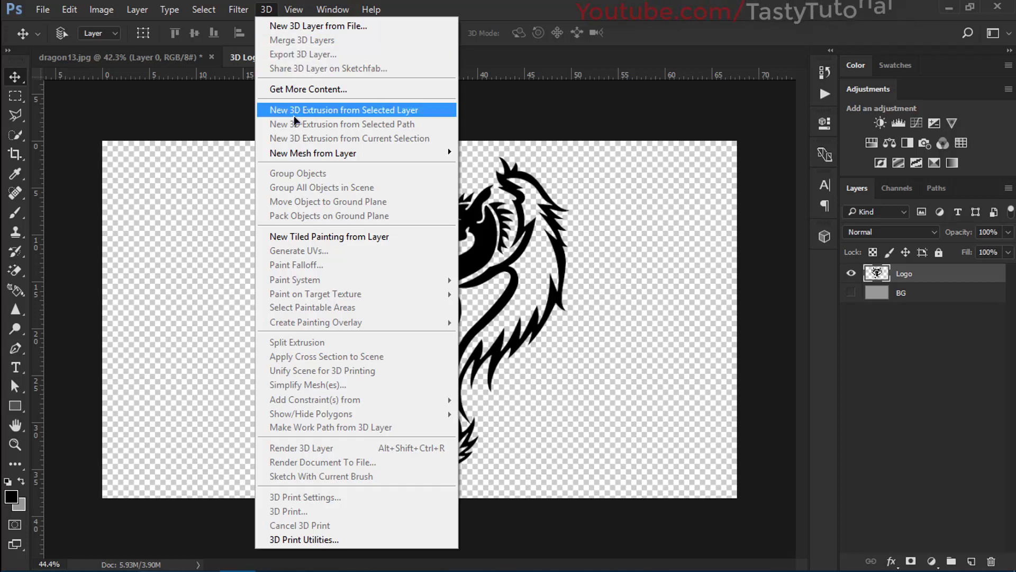
click(386, 111)
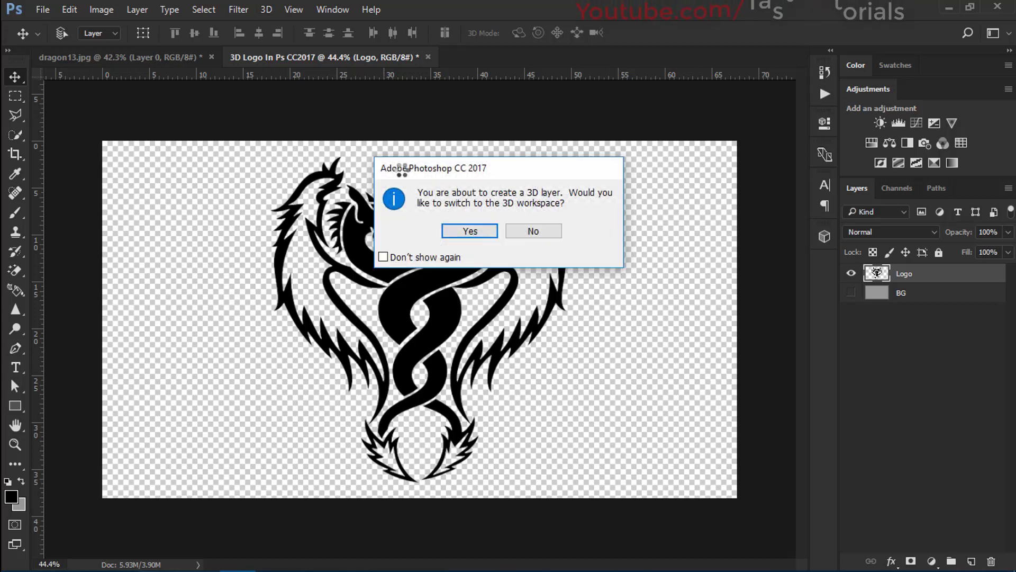
click(470, 232)
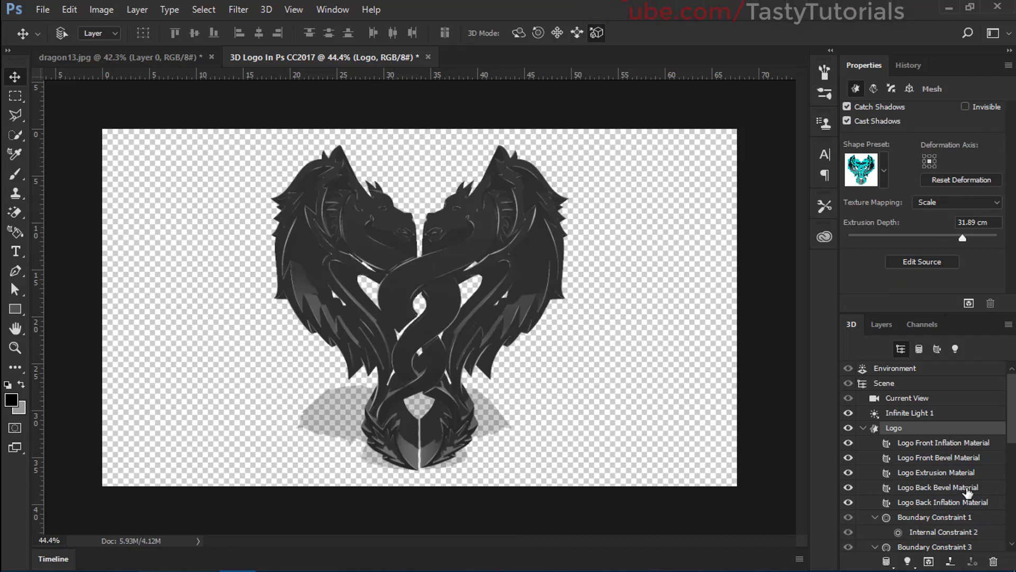
Step: Reduce the extrusion depth of the Logo mesh to about 7.05 cm
scroll(925, 430, down, 1)
click(901, 414)
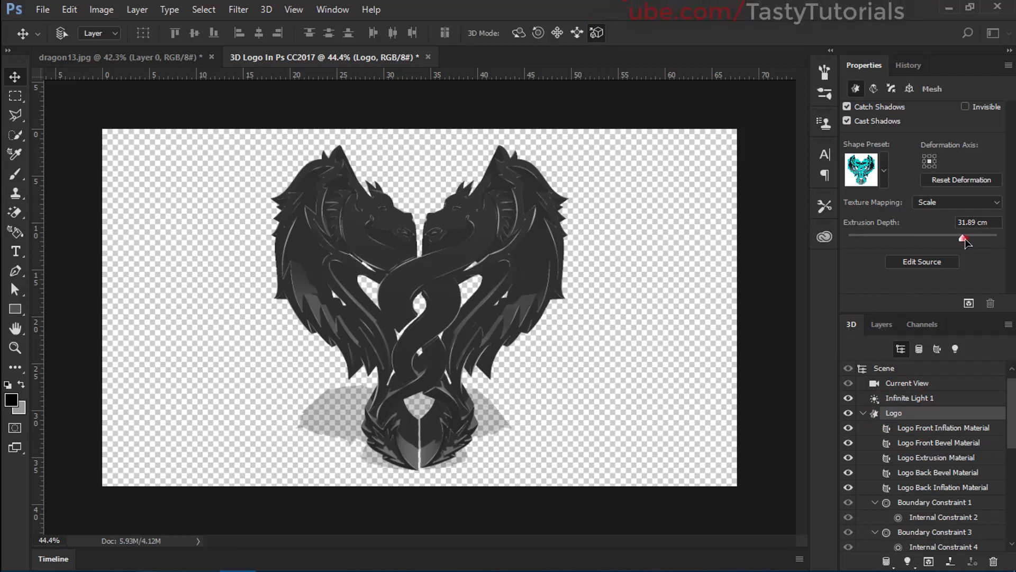
drag(964, 239, 935, 246)
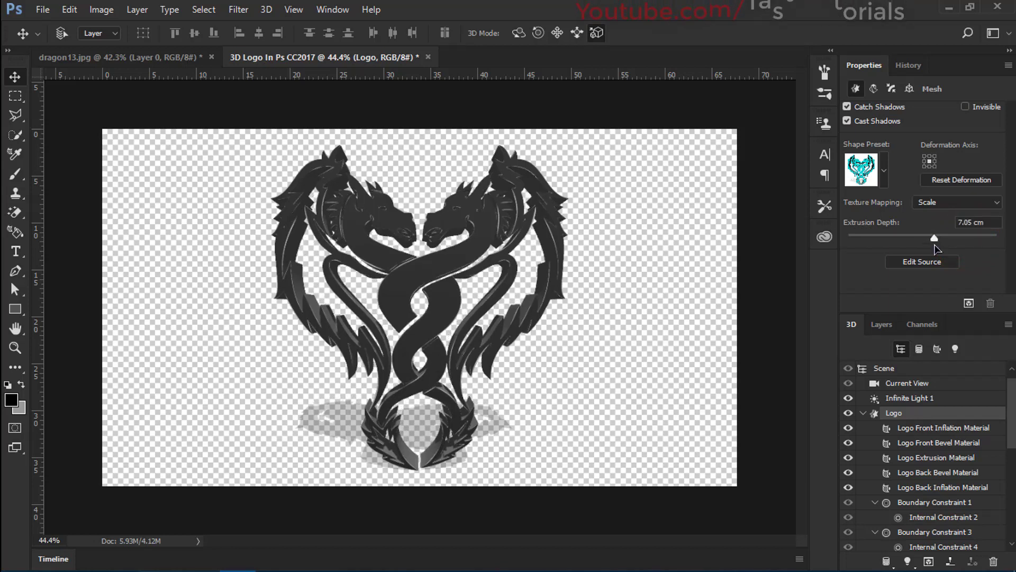
double_click(979, 223)
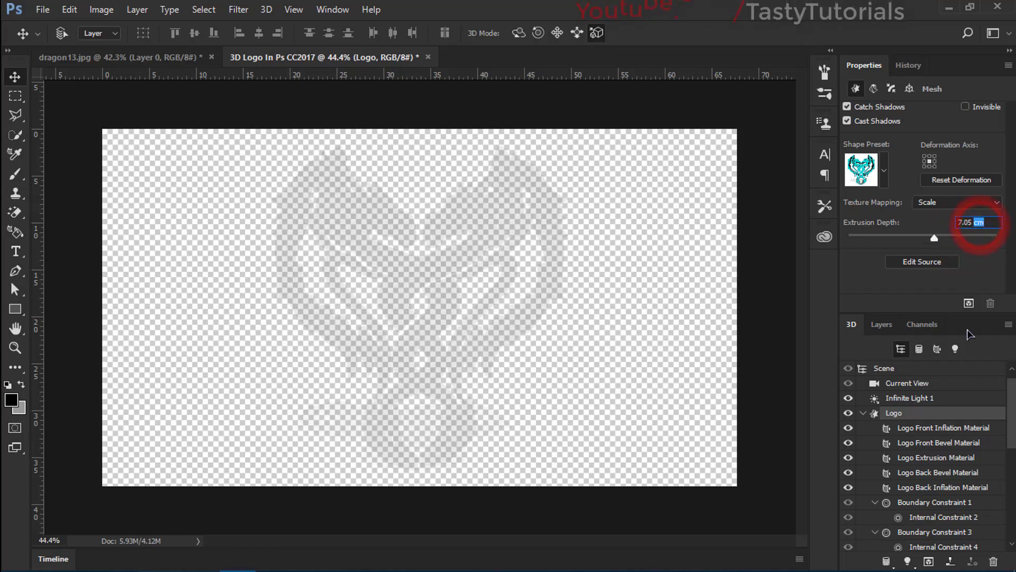
click(881, 325)
mouse_move(974, 369)
mouse_down()
mouse_move(959, 373)
mouse_move(967, 371)
mouse_up()
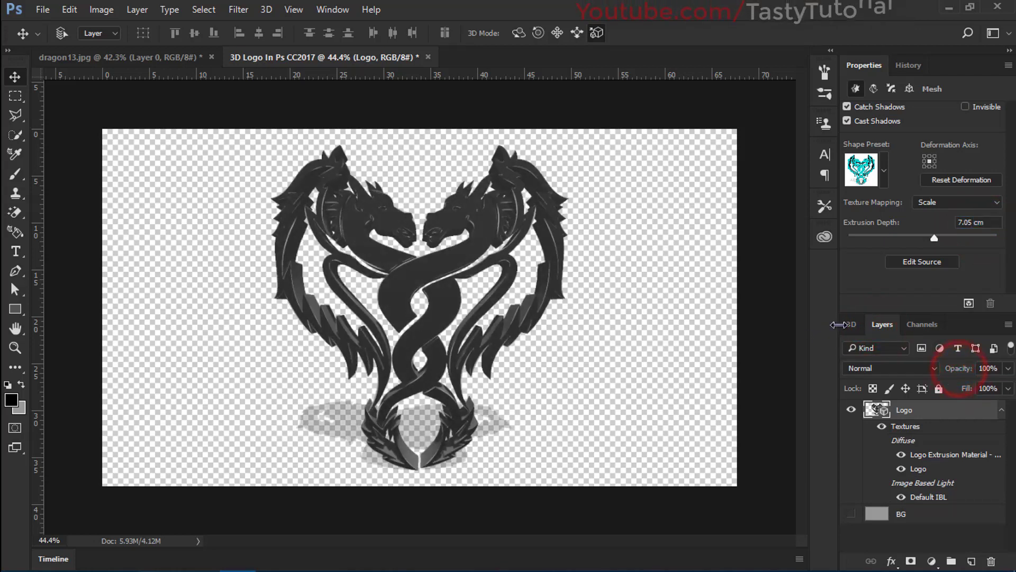
click(852, 324)
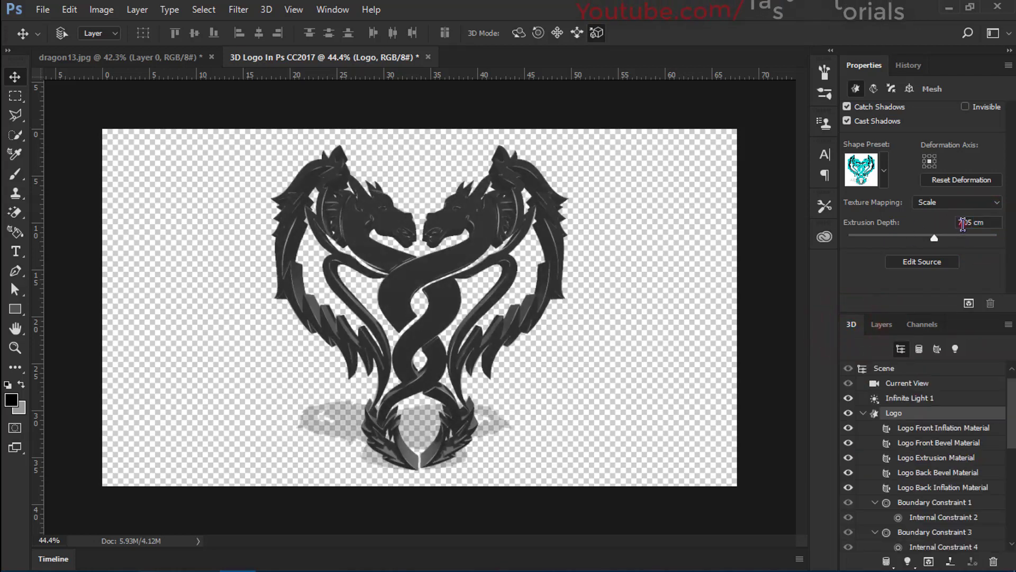
Step: Try extrusion depths of 20 cm and 15 cm on the Logo mesh
click(964, 222)
text(2)
key(Return)
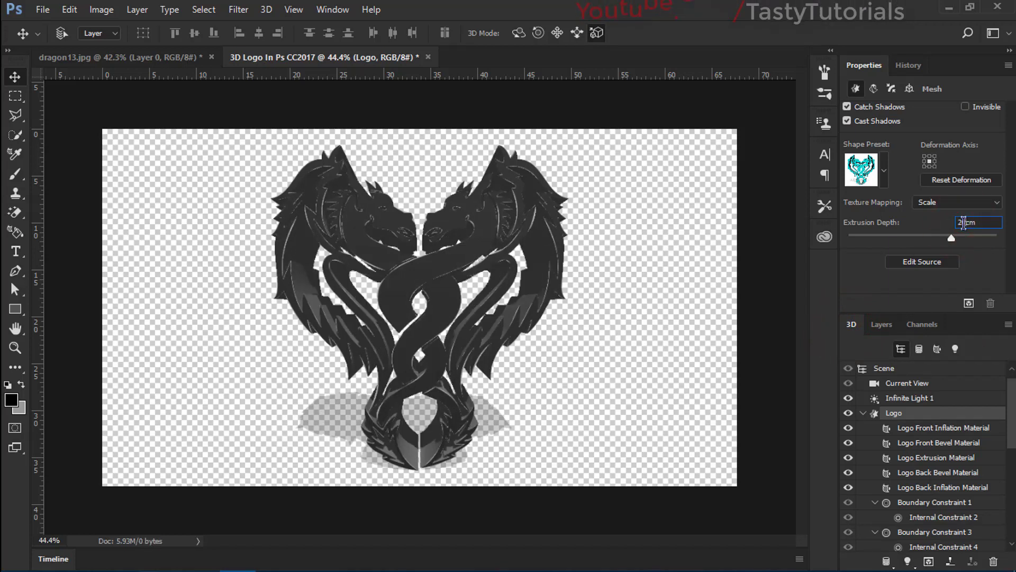
click(964, 222)
text(0)
key(Return)
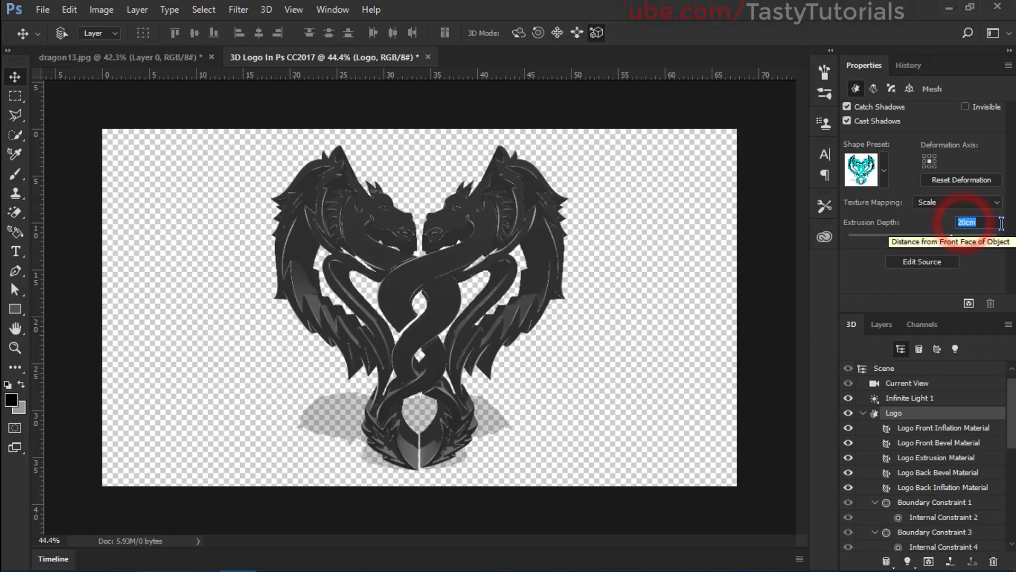
text(1)
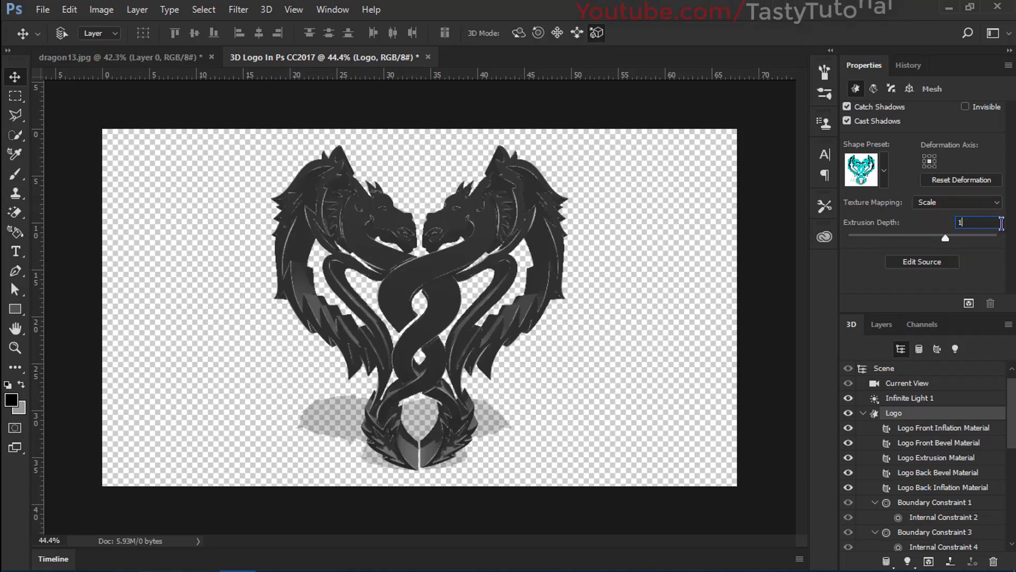
text(5)
key(Return)
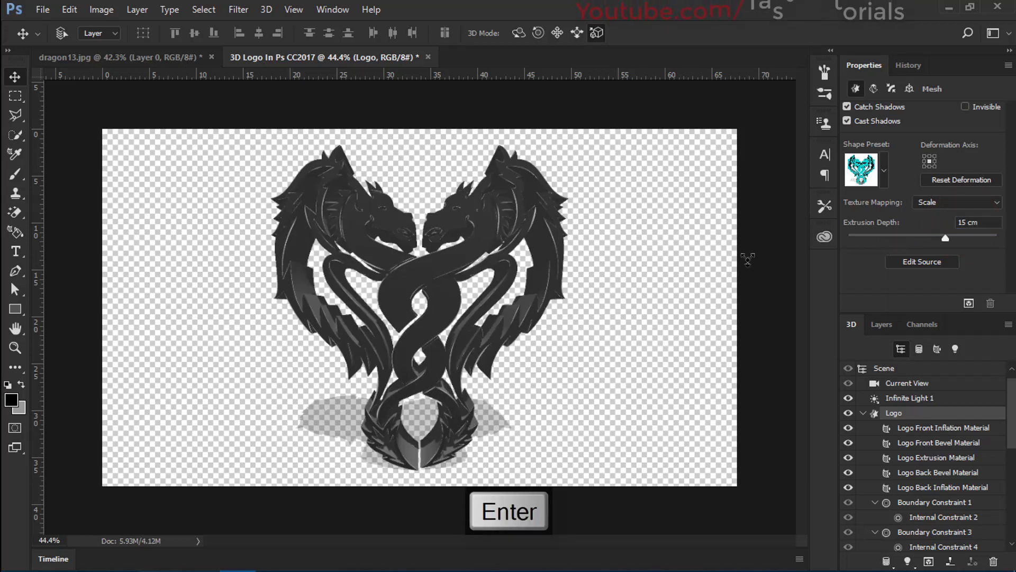
Step: Set the Logo mesh's extrusion depth to 12 cm
click(963, 221)
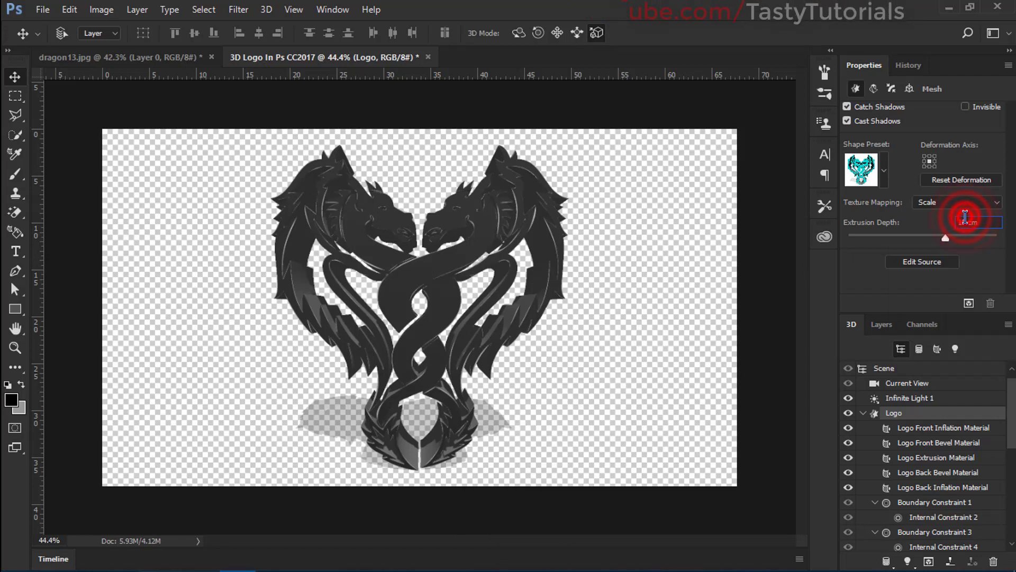
drag(968, 223, 949, 223)
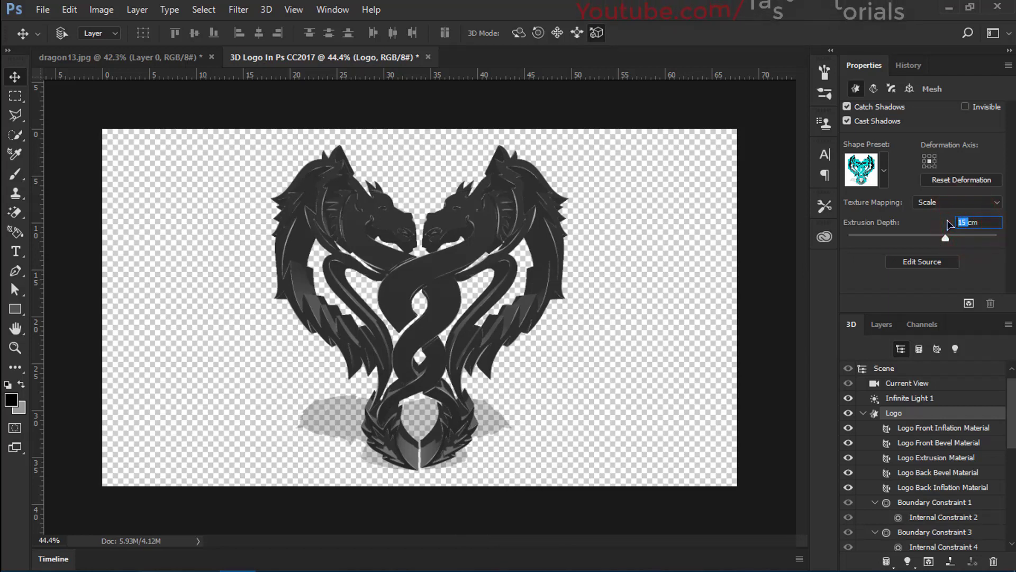
text(12)
key(Return)
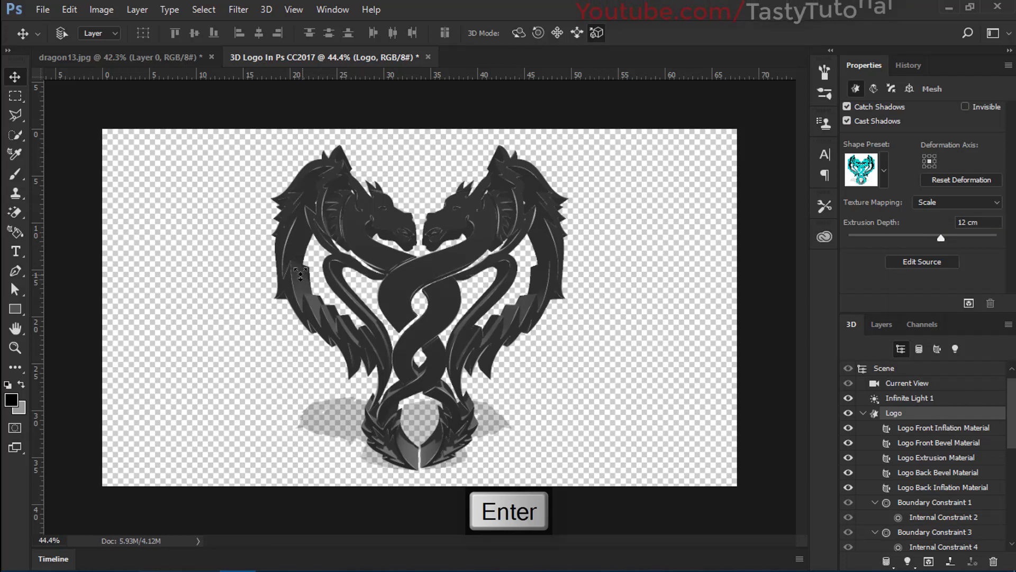
Step: Apply the Plastic Glossy (Blue) preset to the Logo Front Inflation Material and remove its diffuse texture
click(927, 429)
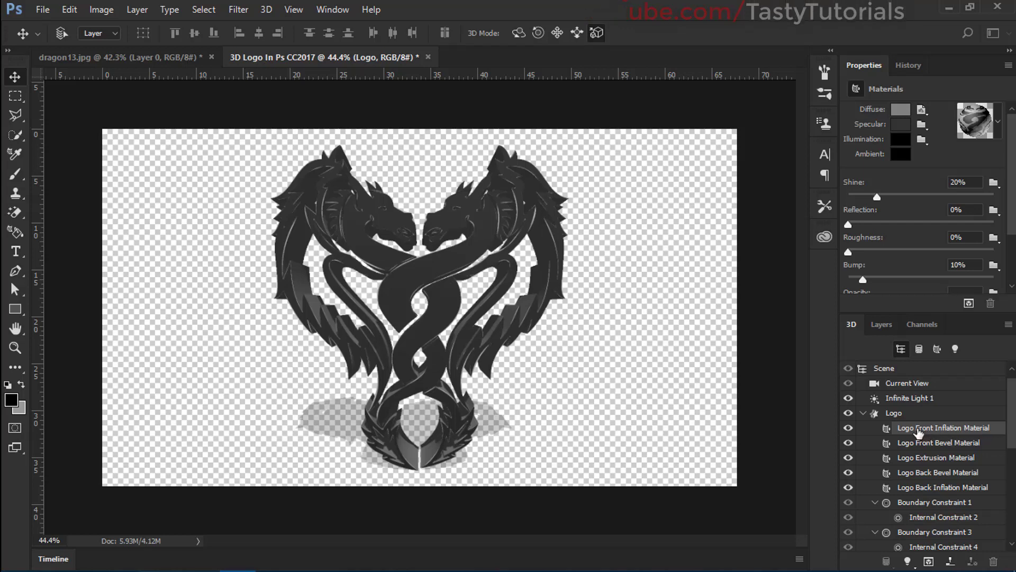
click(1000, 130)
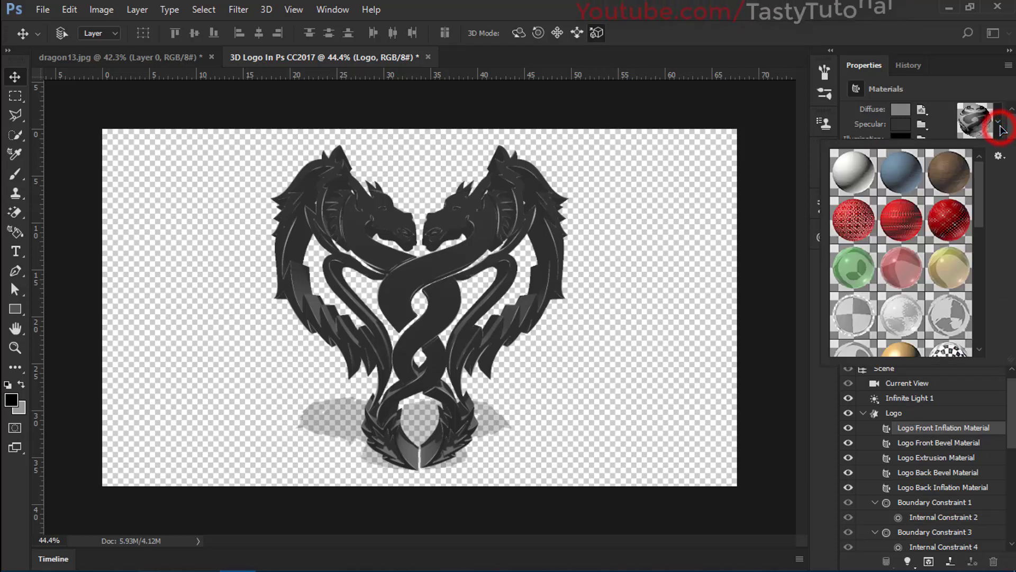
drag(981, 198, 981, 290)
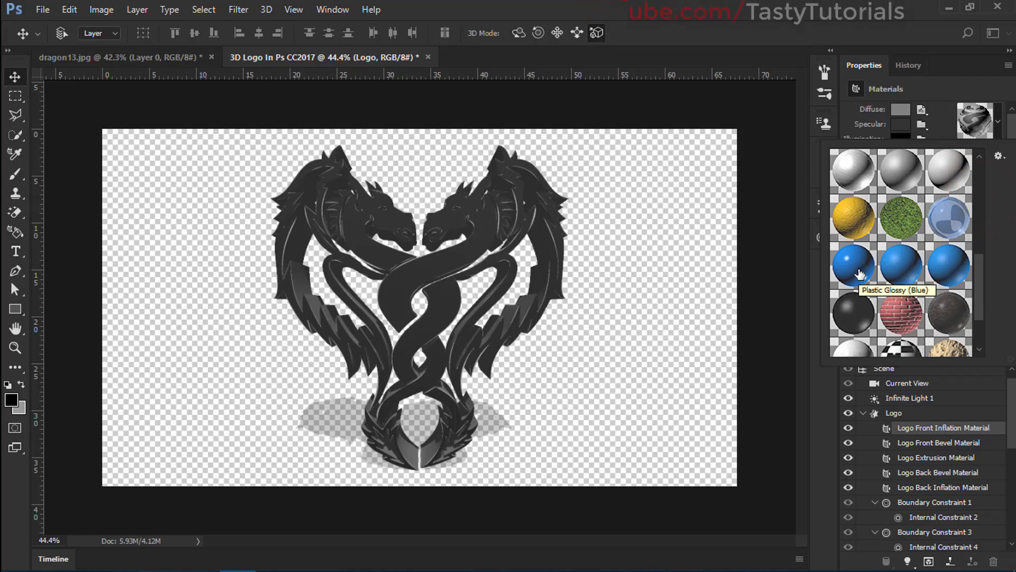
click(859, 271)
click(860, 272)
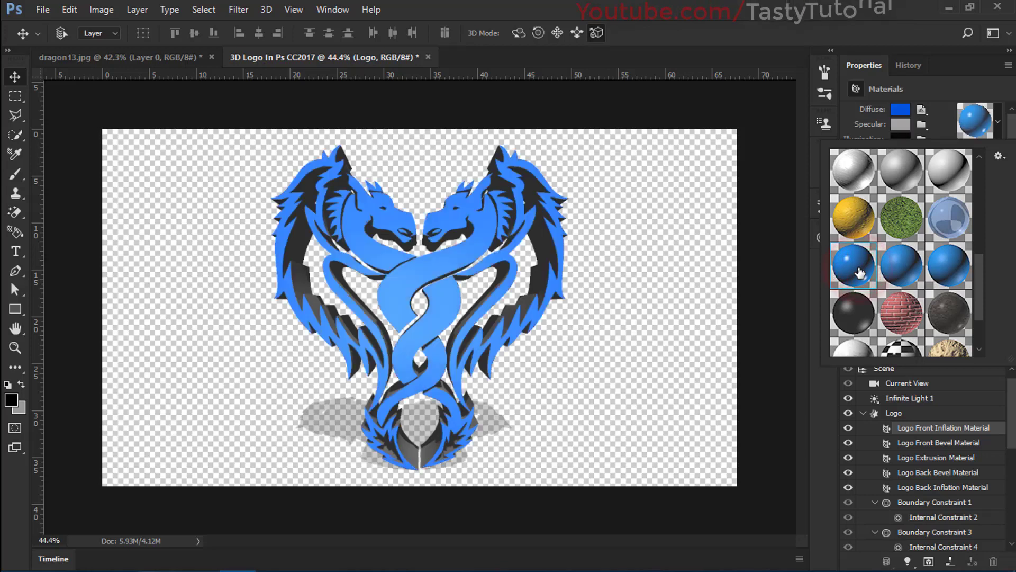
click(946, 39)
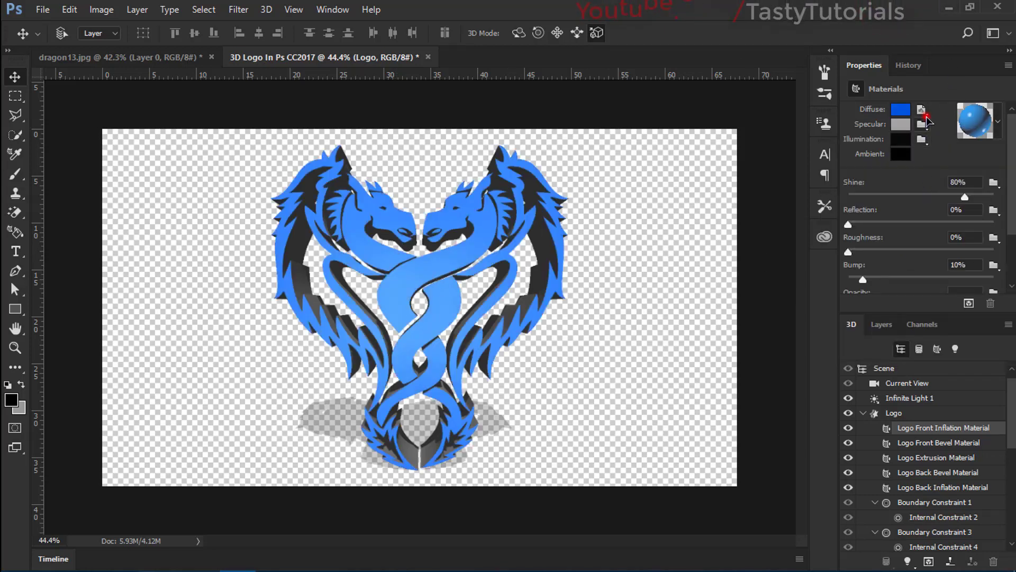
click(924, 113)
click(843, 199)
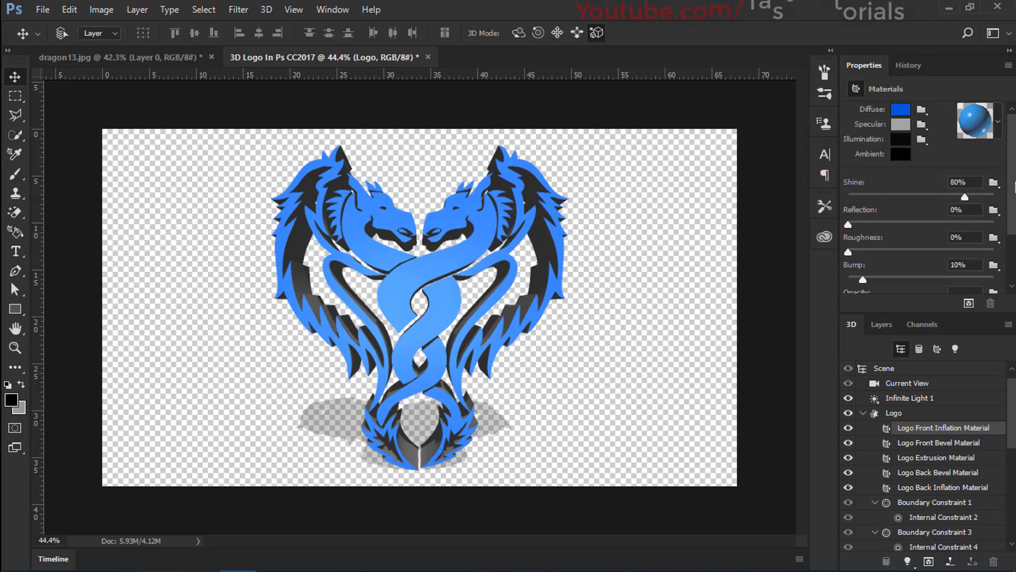
Step: Set the front inflation material's bump to 0%, refraction to 1.000 and shine to 20%
scroll(1009, 170, down, 3)
scroll(1008, 175, down, 1)
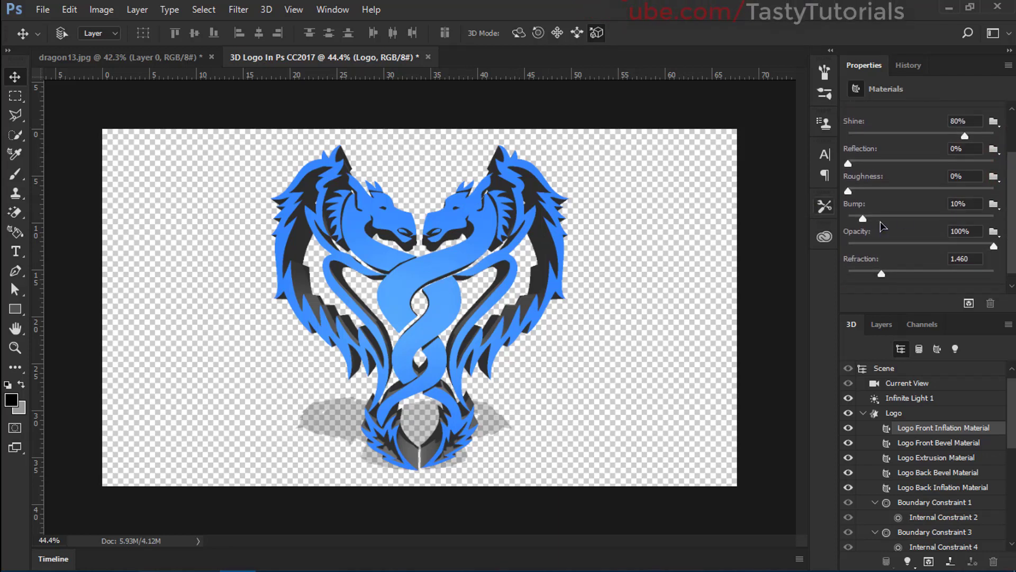
drag(861, 221, 847, 220)
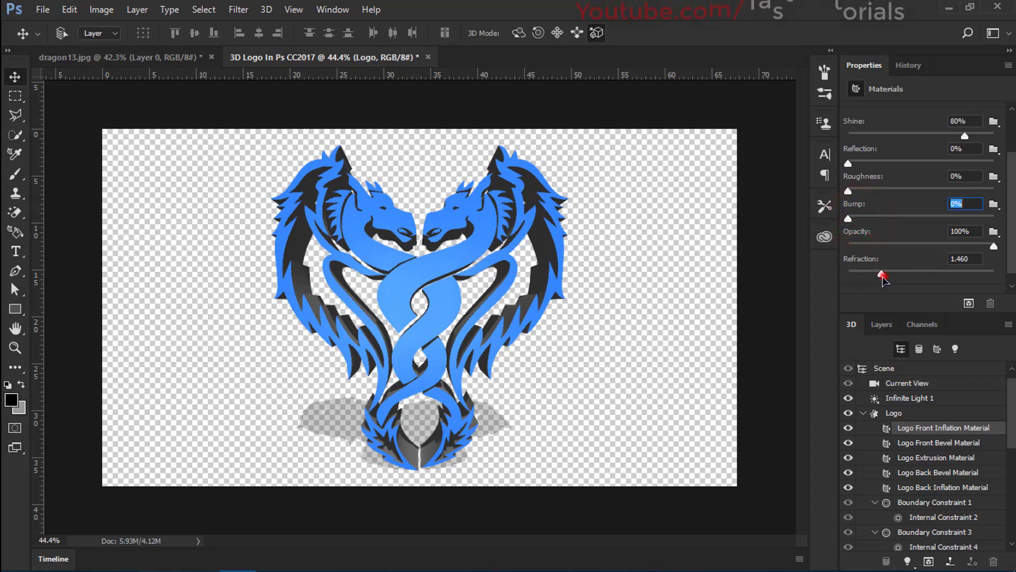
drag(881, 275, 847, 274)
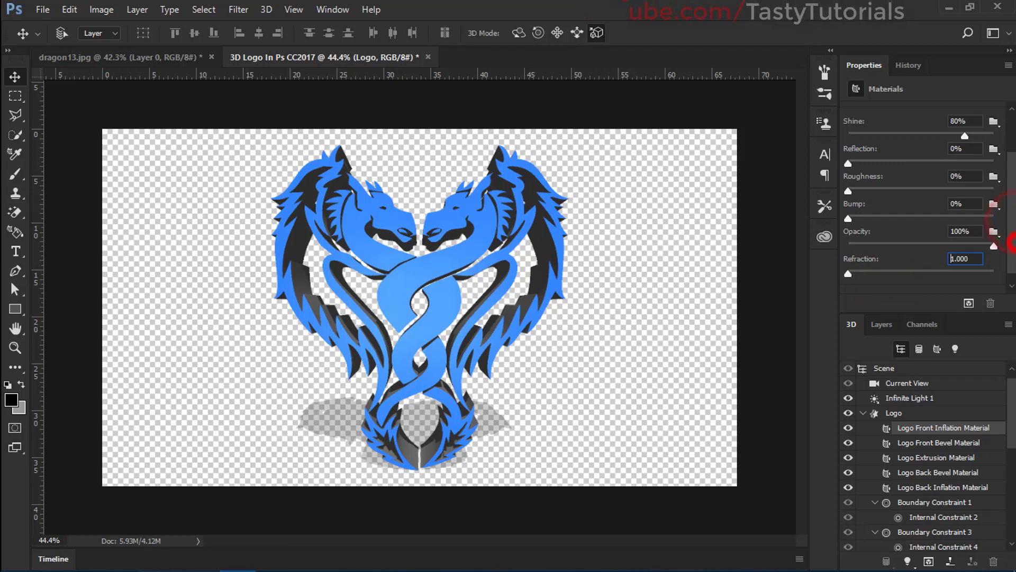
drag(1010, 209, 1010, 145)
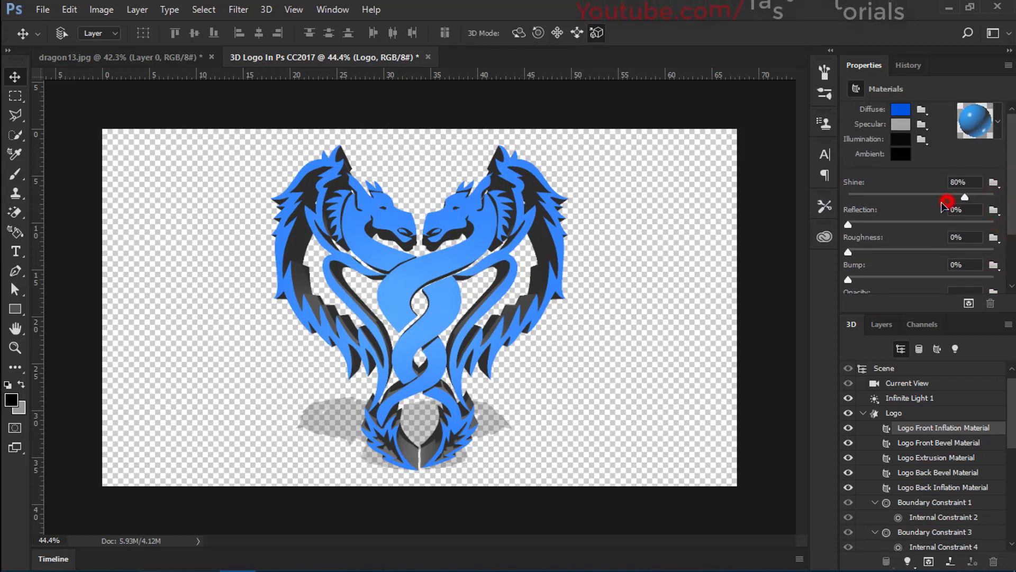
drag(964, 198, 877, 197)
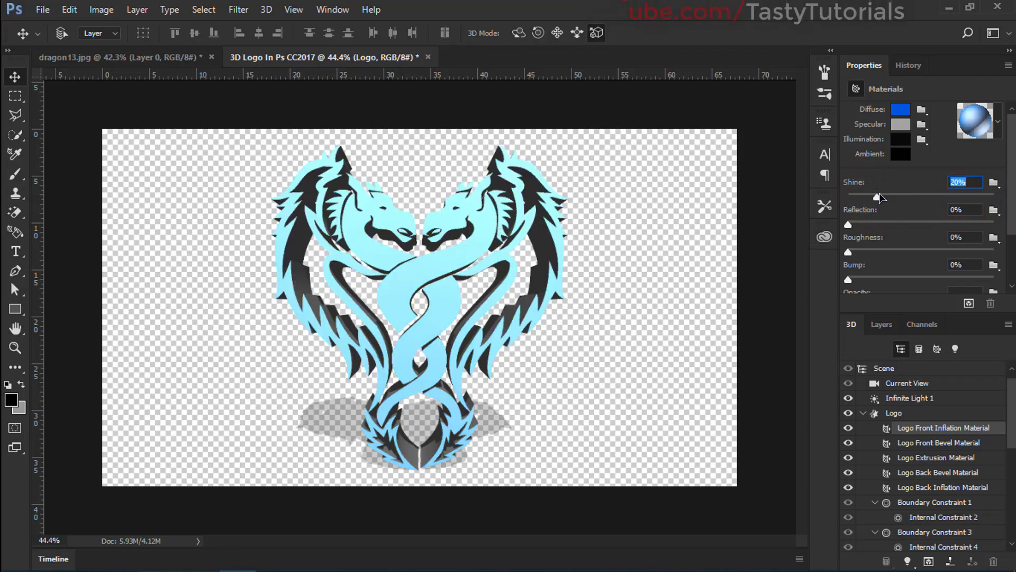
drag(1013, 203, 1015, 159)
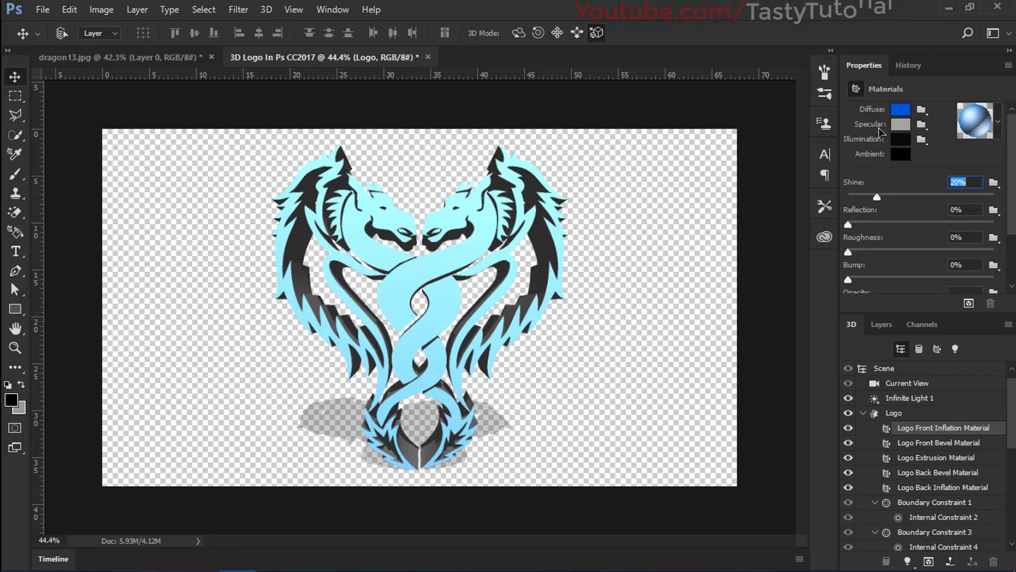
Step: Change the front inflation material's specular color to a deep blue with RGB 0, 41, 220
click(903, 126)
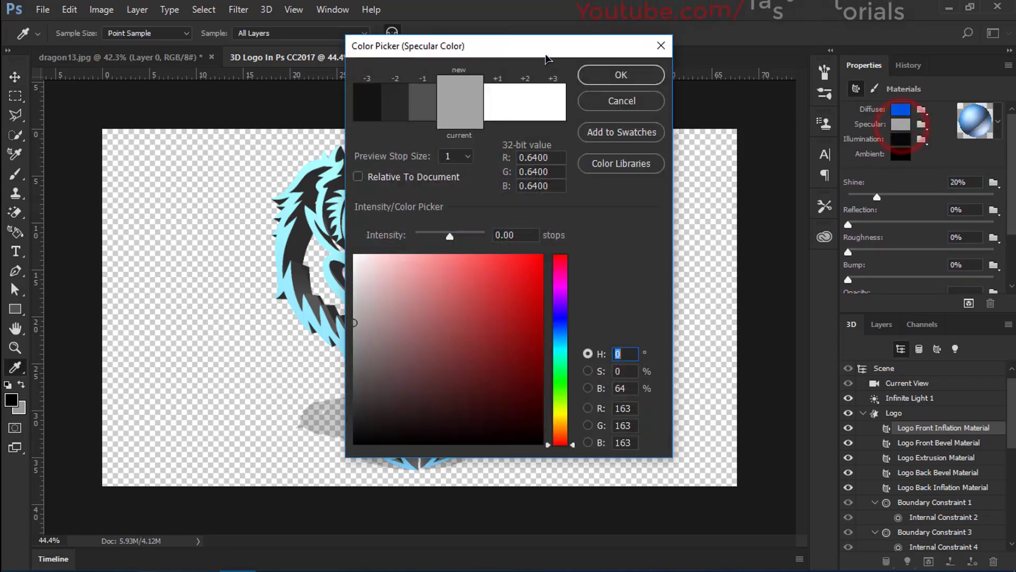
drag(546, 45, 930, 43)
drag(897, 308, 927, 325)
drag(946, 372, 949, 328)
drag(891, 296, 925, 232)
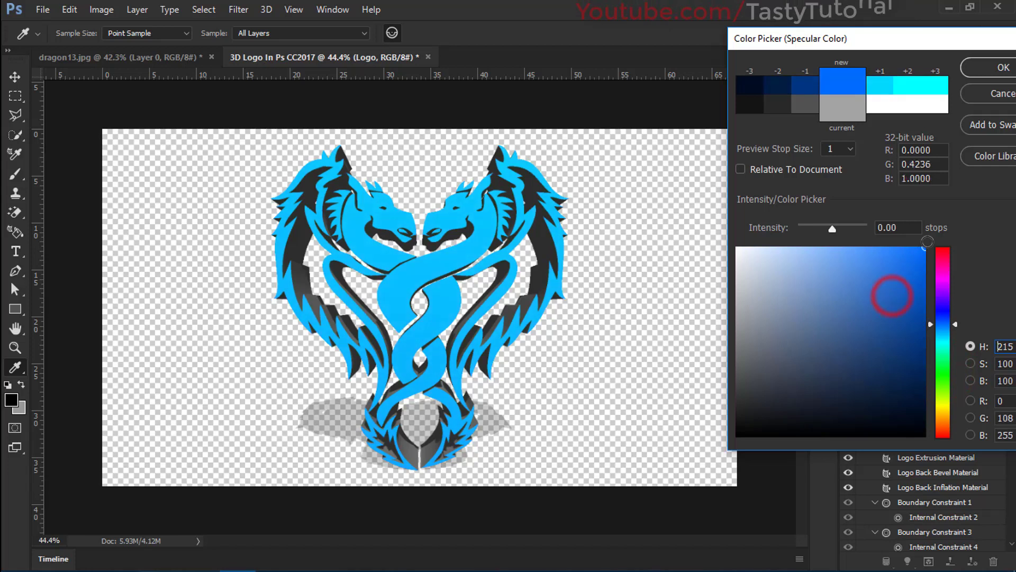
drag(922, 272, 923, 273)
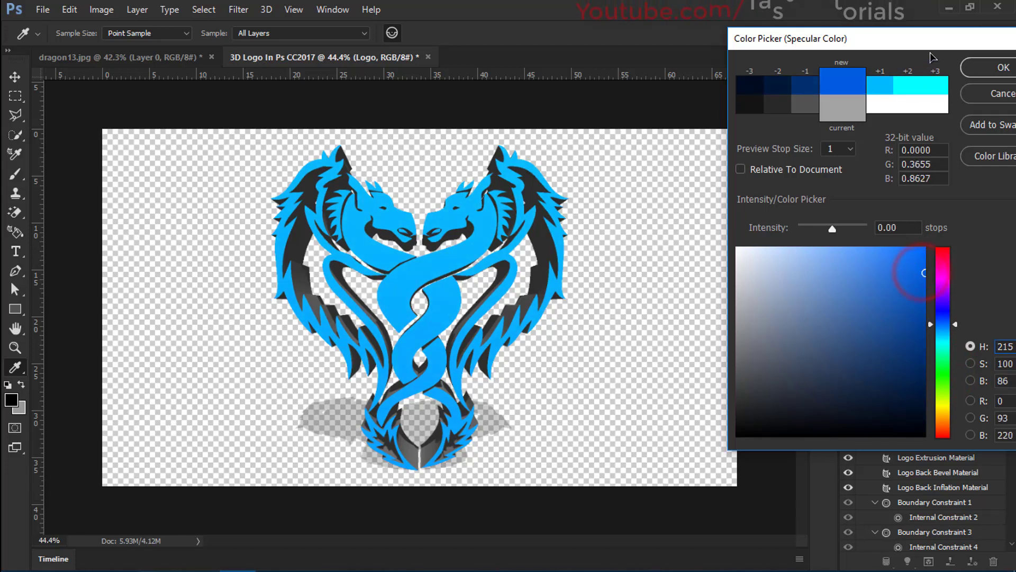
drag(932, 37, 833, 34)
drag(857, 321, 858, 317)
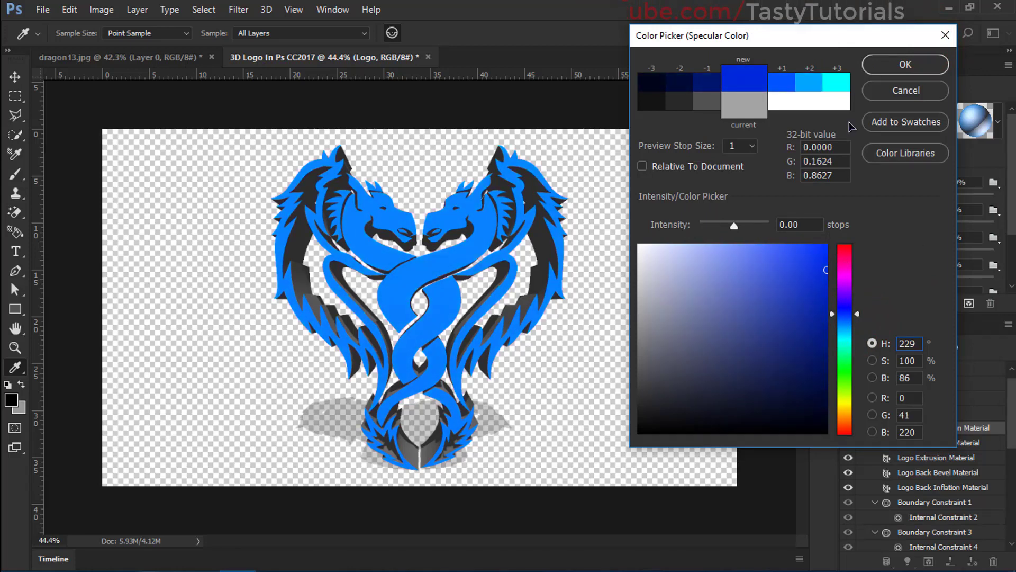
click(901, 66)
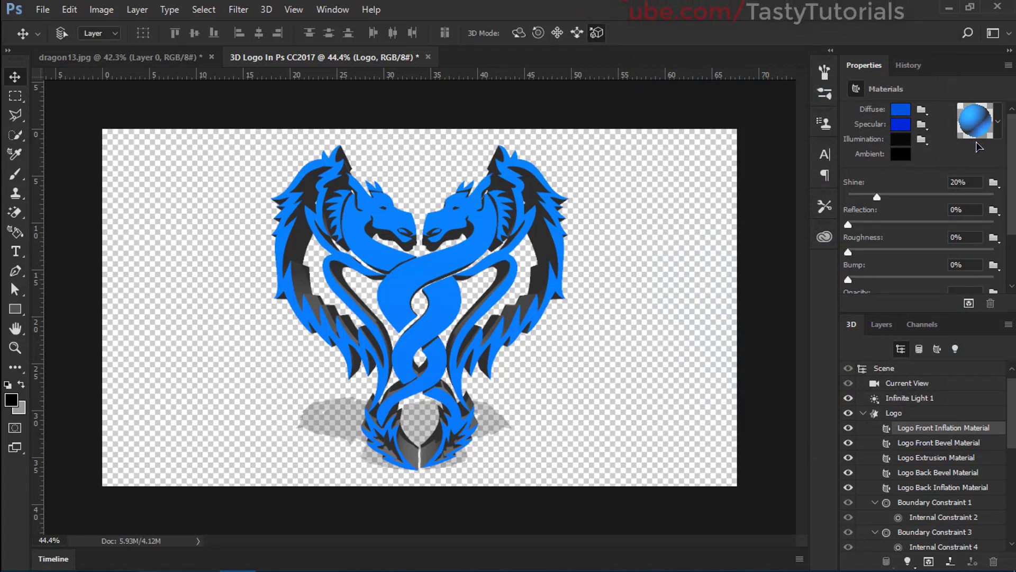
Step: Apply the Metal Gold preset to the Logo Extrusion, Back Bevel and Back Inflation materials together
mouse_move(1015, 187)
mouse_down()
mouse_move(1014, 231)
mouse_move(1015, 186)
mouse_up()
click(919, 488)
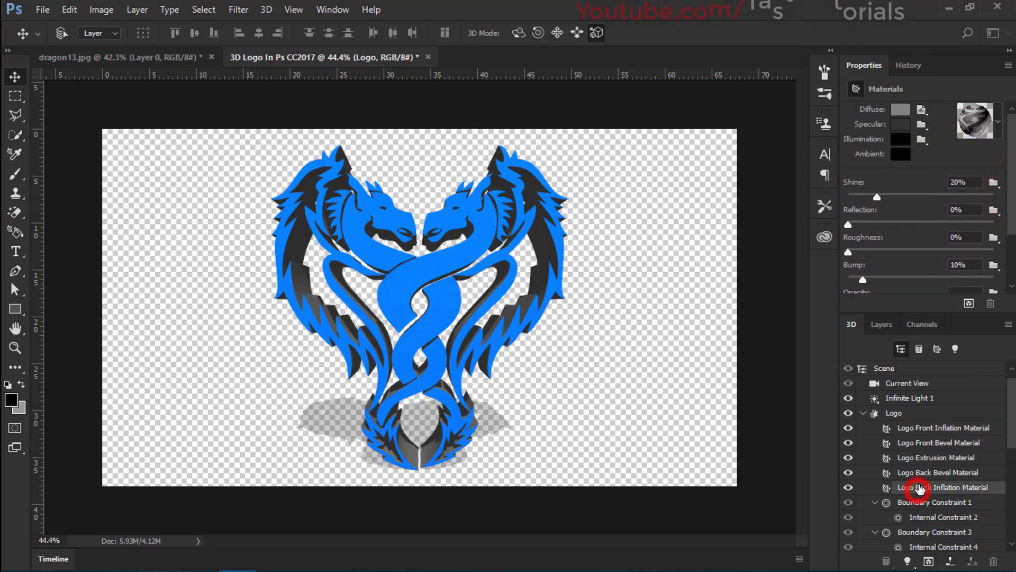
shift+click(910, 459)
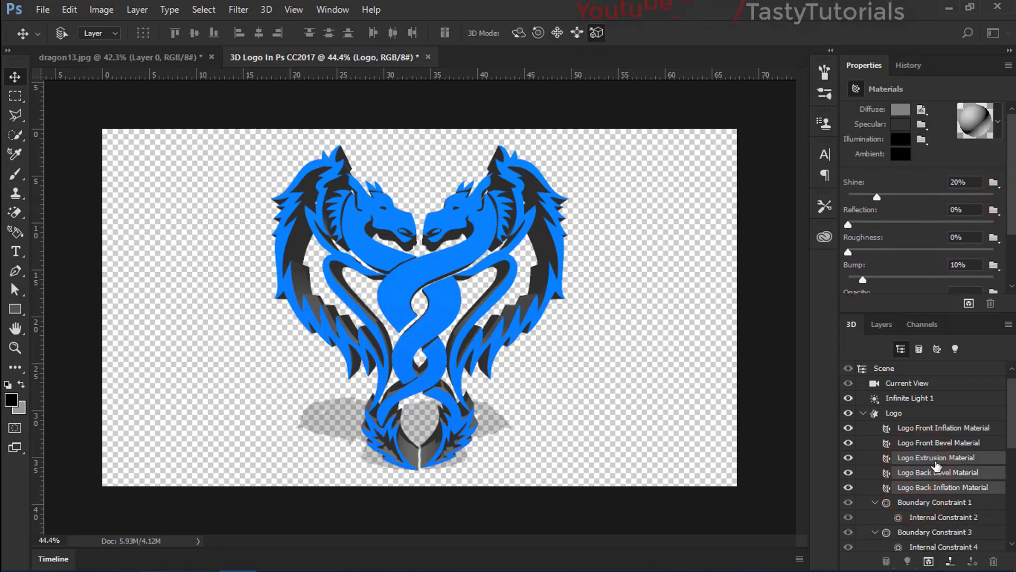
click(1005, 130)
scroll(917, 227, up, 1)
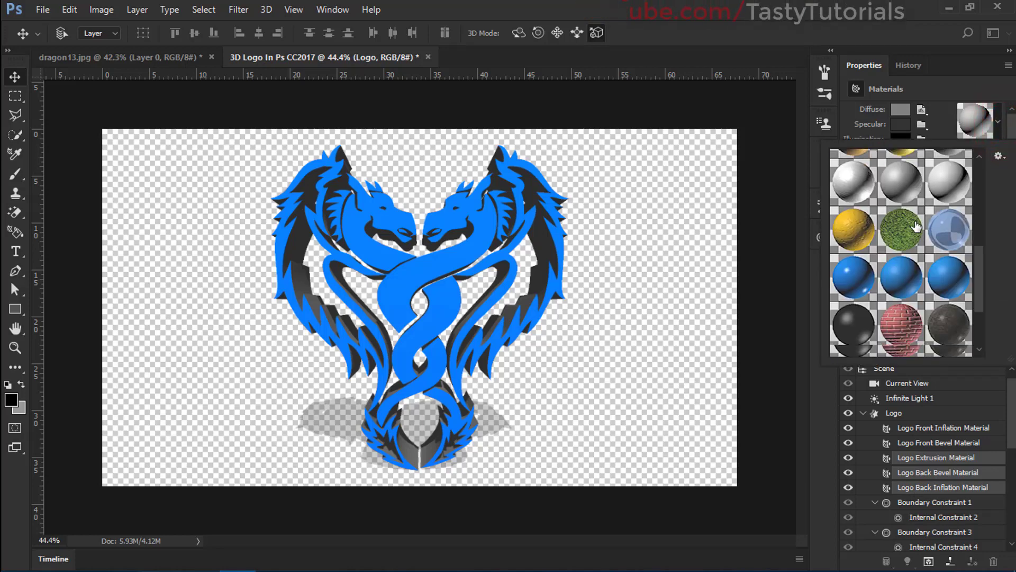
scroll(916, 227, up, 4)
drag(980, 256, 981, 296)
scroll(562, 275, down, 2)
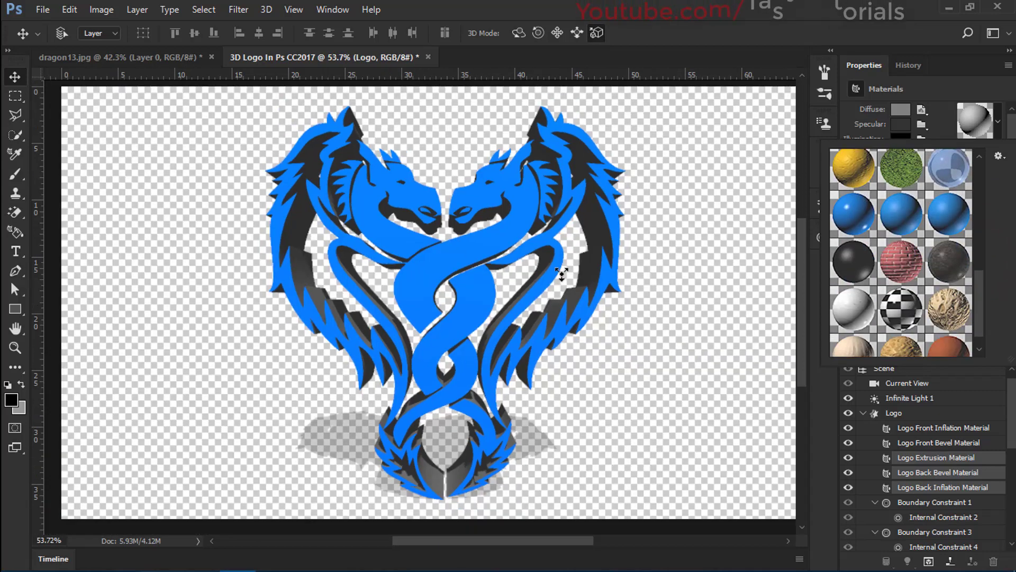
scroll(863, 190, up, 4)
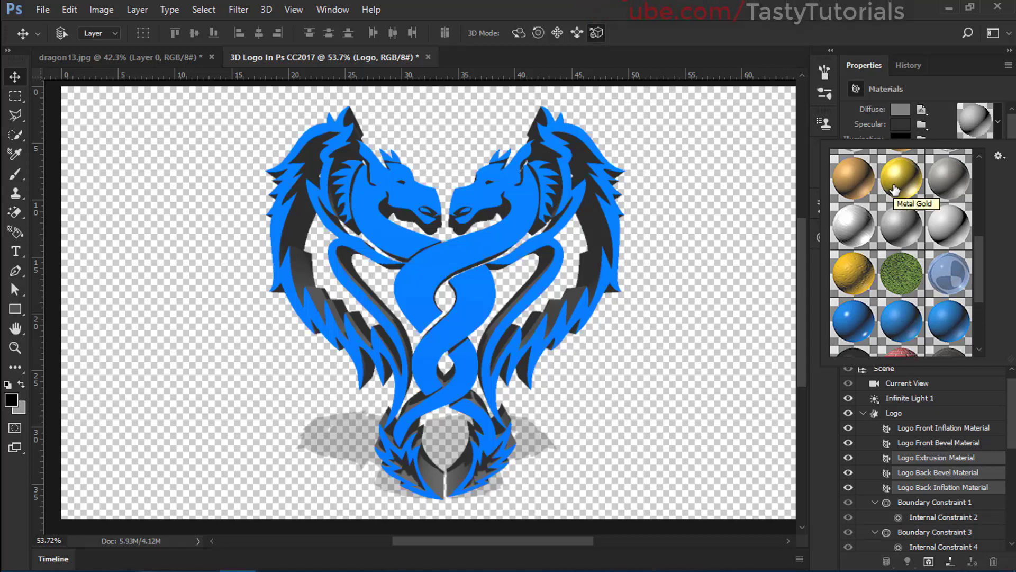
click(896, 181)
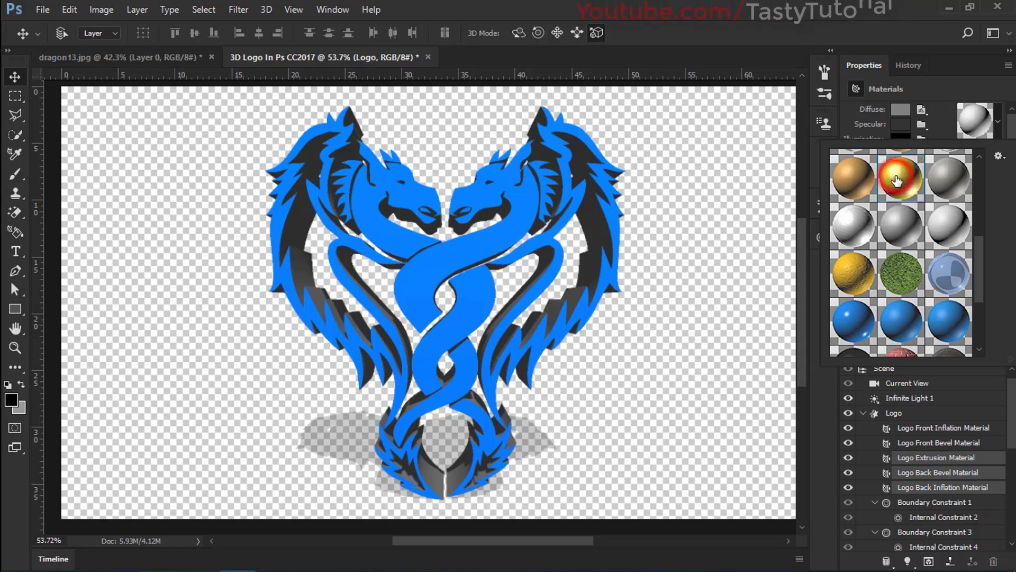
click(725, 4)
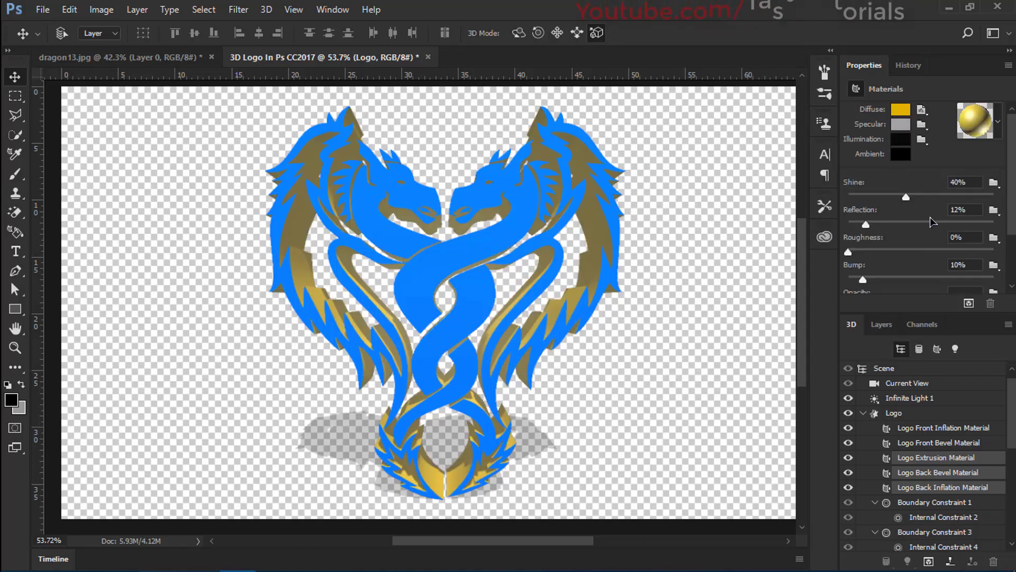
Step: Set the three gold materials' reflection to 0% and shine to 100%, and show the guides and 3D overlays
drag(866, 225, 835, 221)
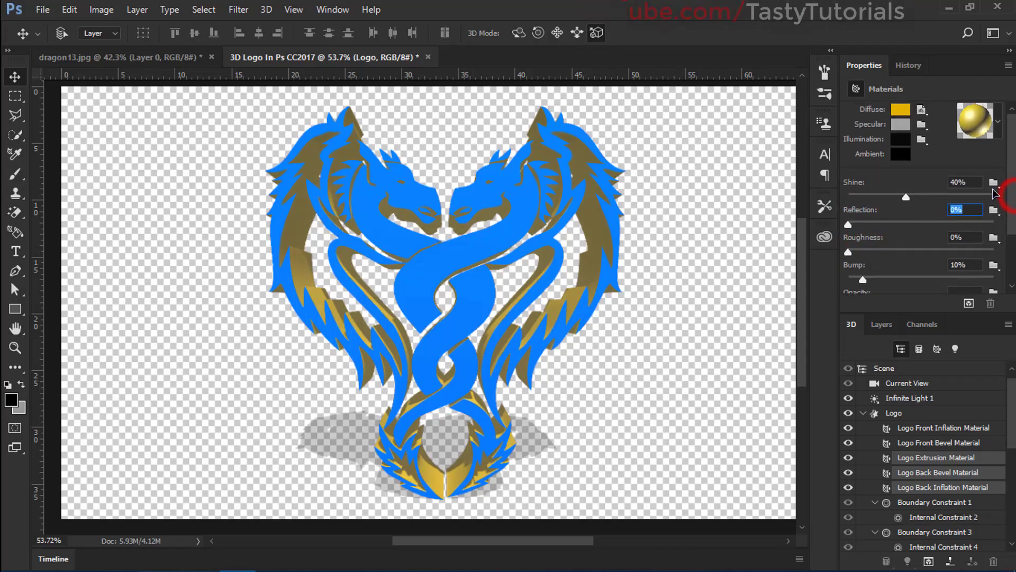
drag(906, 199, 994, 197)
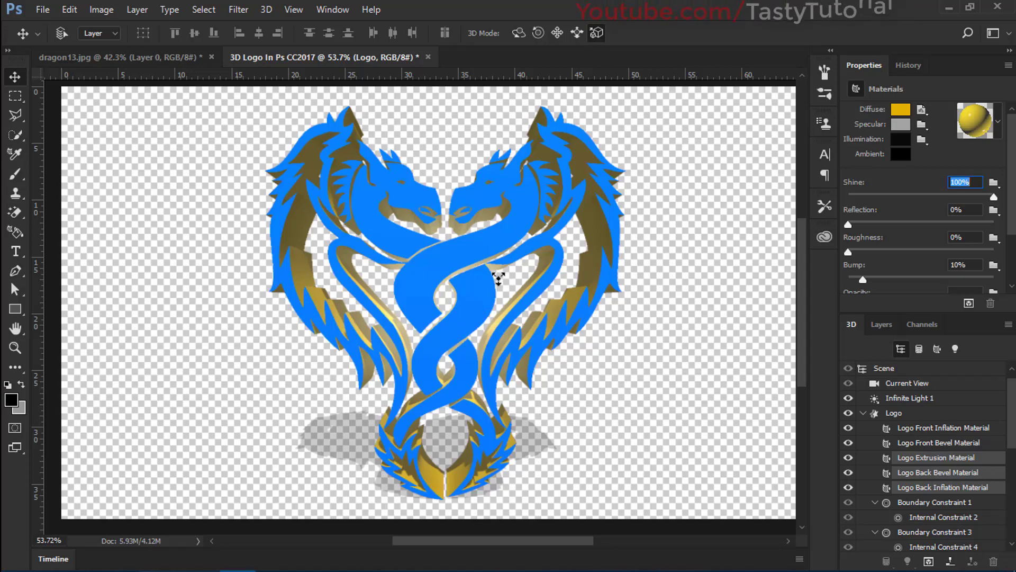
key(ctrl+h)
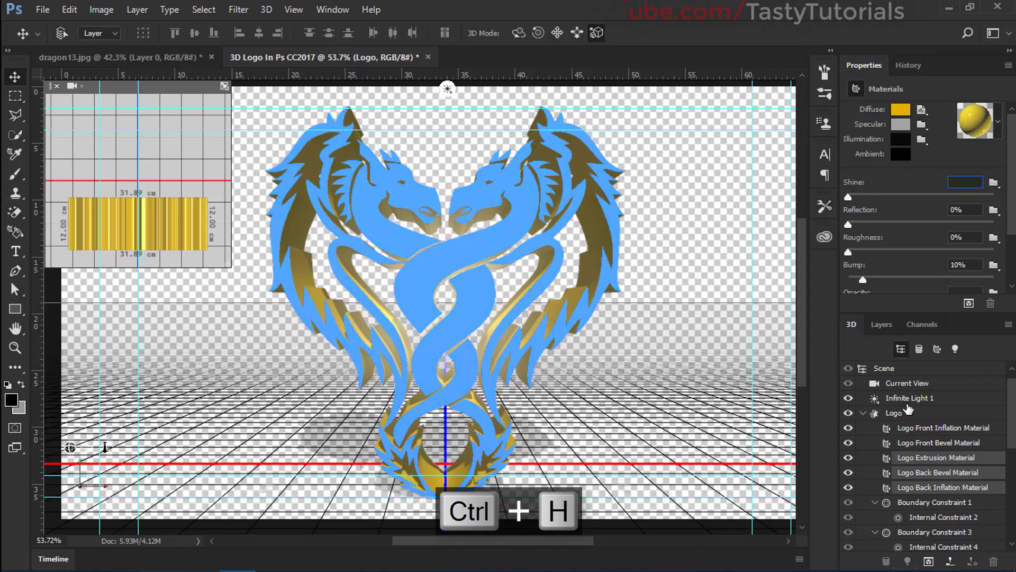
drag(1015, 192, 1015, 192)
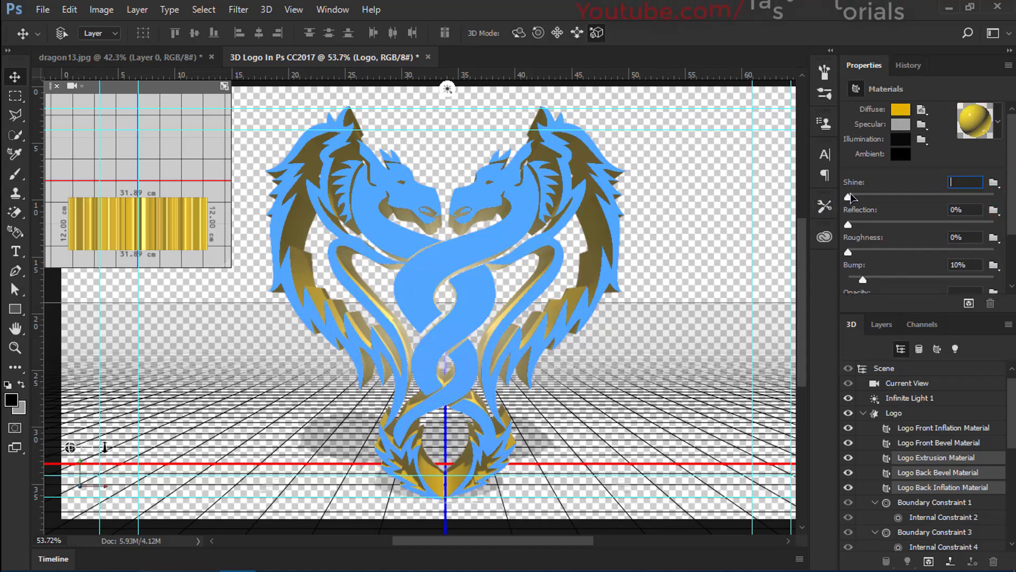
drag(851, 198, 998, 211)
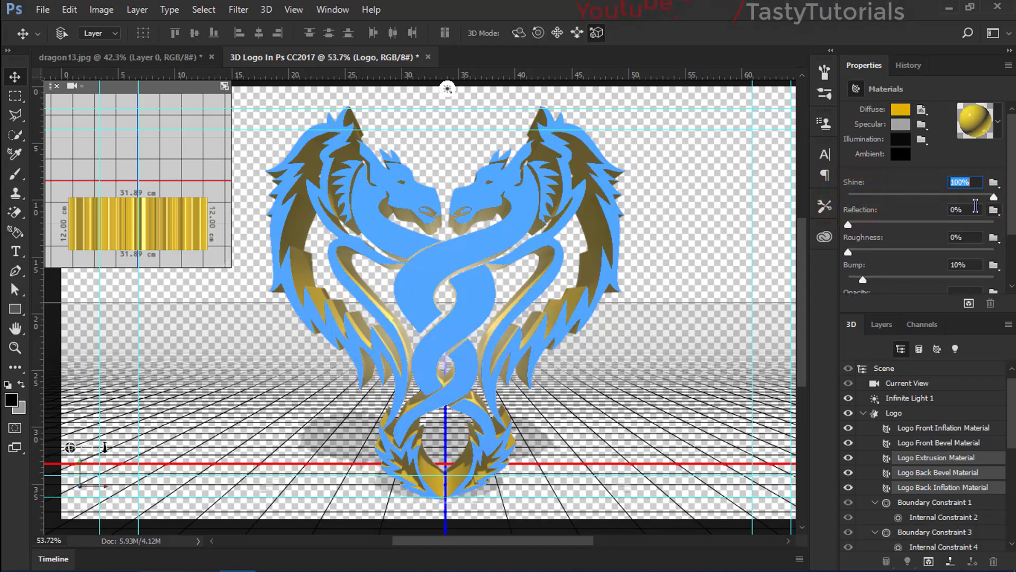
Step: Change the specular color of the three selected materials to orange with RGB 250, 112, 0
click(901, 124)
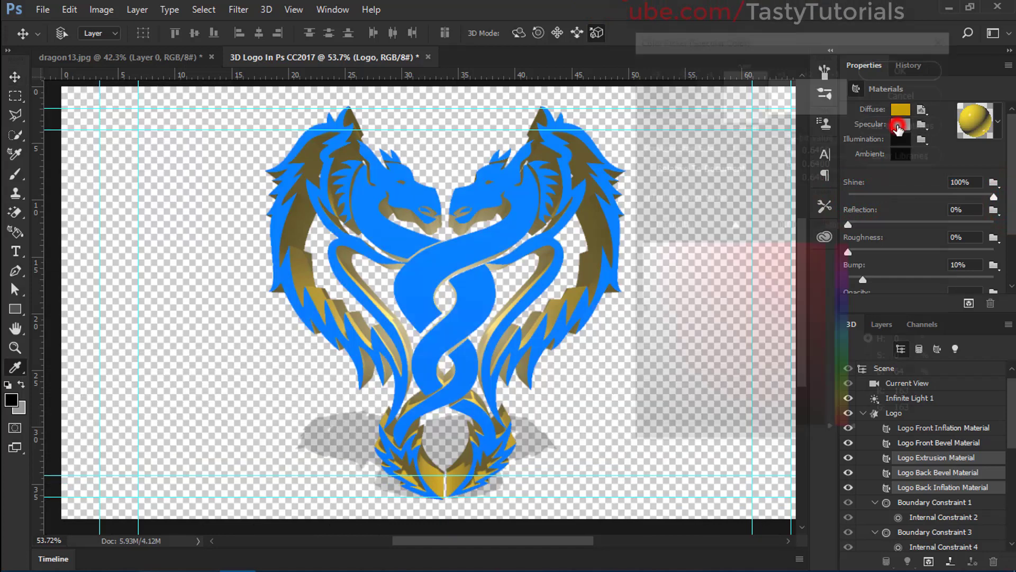
click(826, 248)
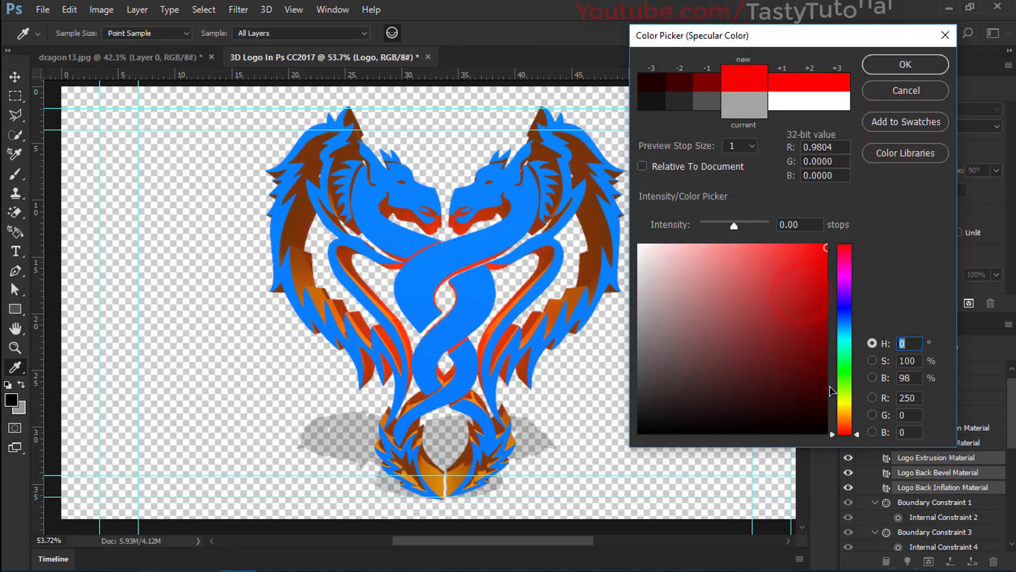
click(846, 418)
drag(850, 417, 846, 425)
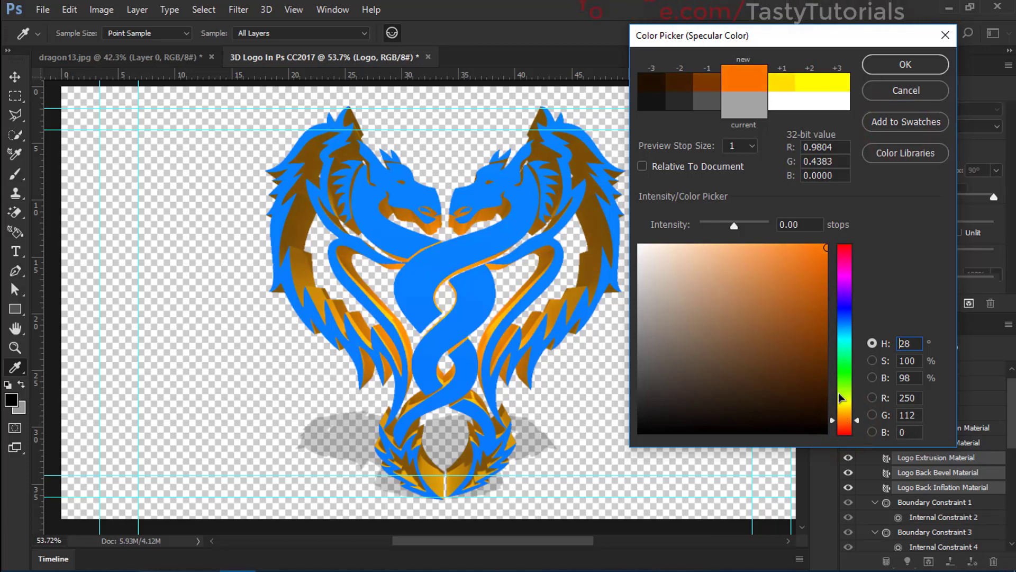
click(905, 64)
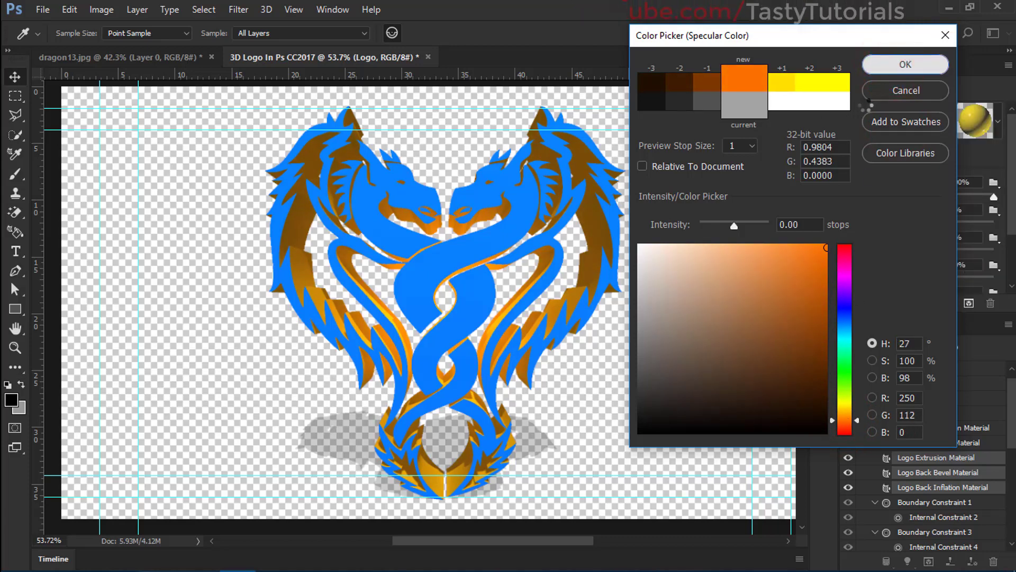
Step: Change the diffuse color of the three selected materials to a fully saturated bright orange with a hue of about 28°
click(904, 110)
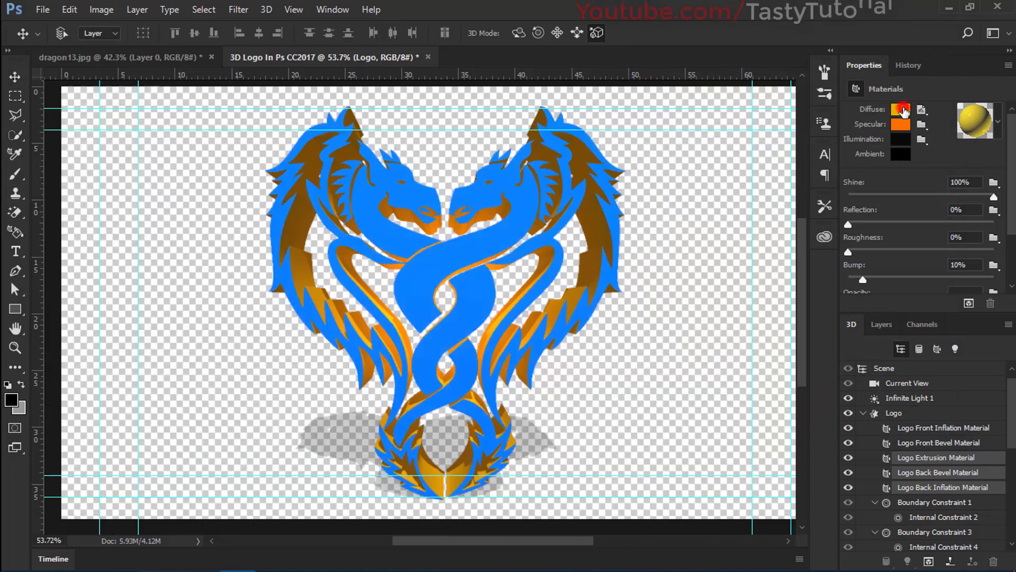
drag(850, 412, 847, 420)
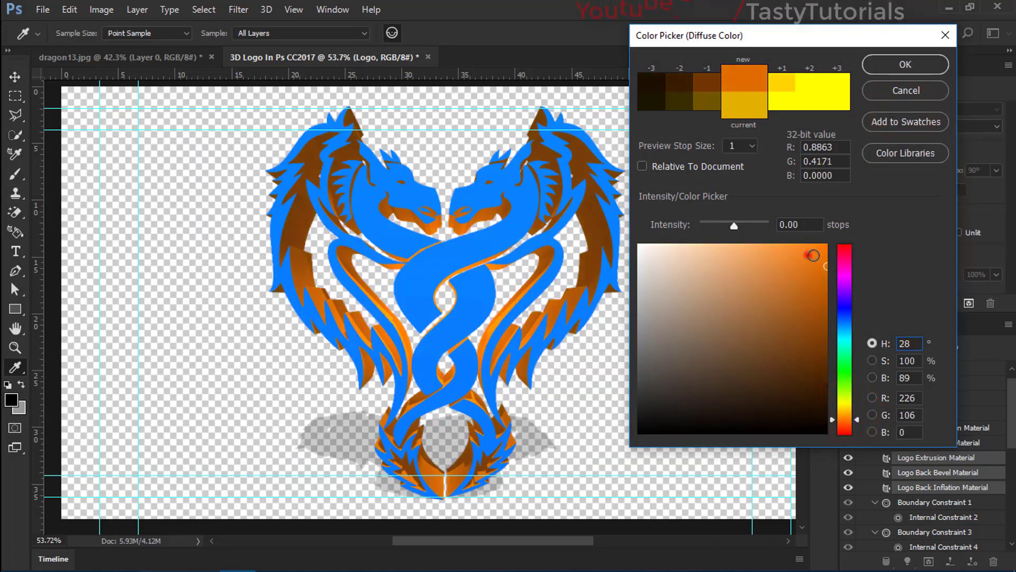
drag(814, 255, 828, 244)
click(905, 64)
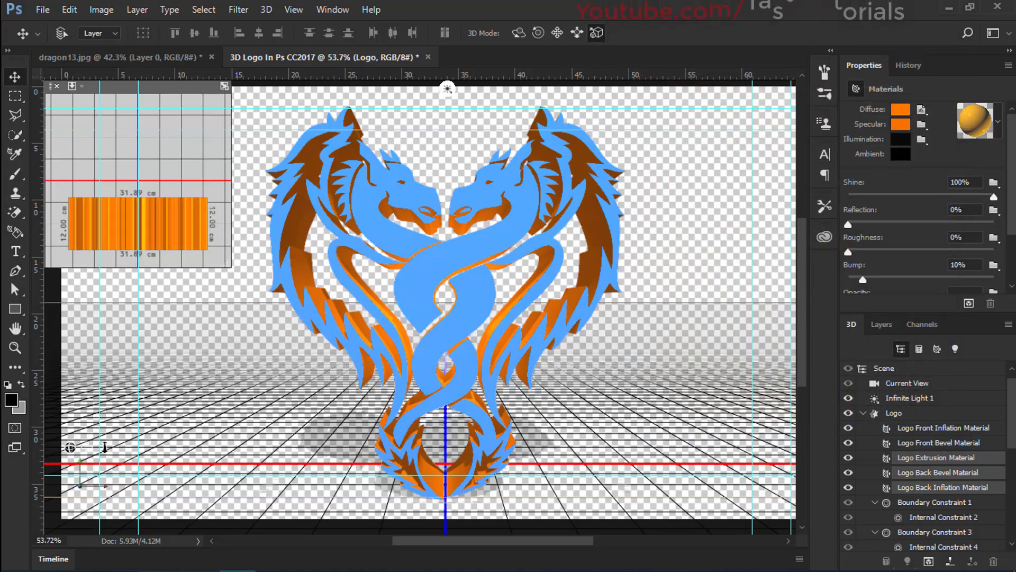
Step: Remove the diffuse texture from the selected extrusion and back materials and set their bump to 0%
click(921, 110)
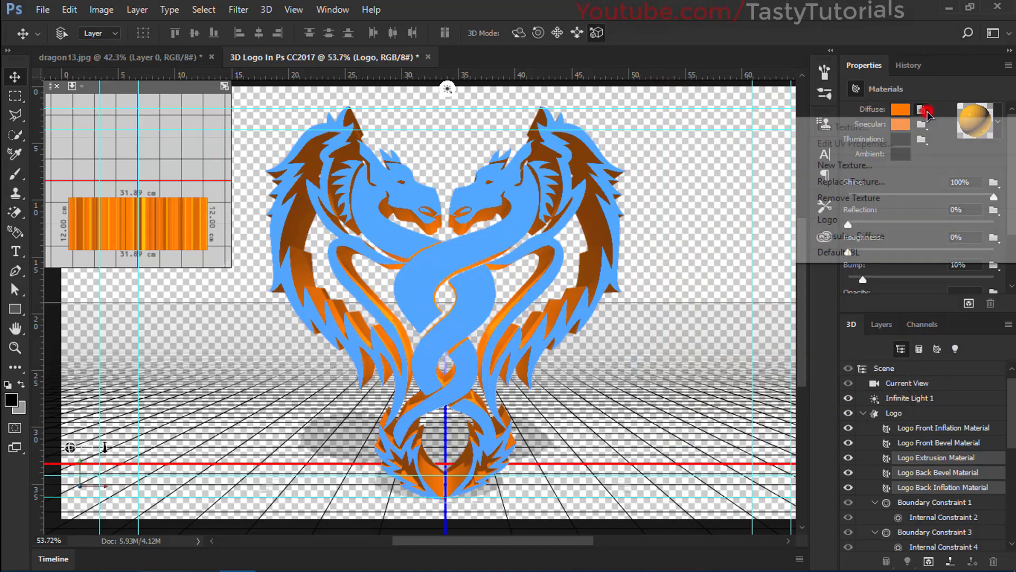
click(863, 199)
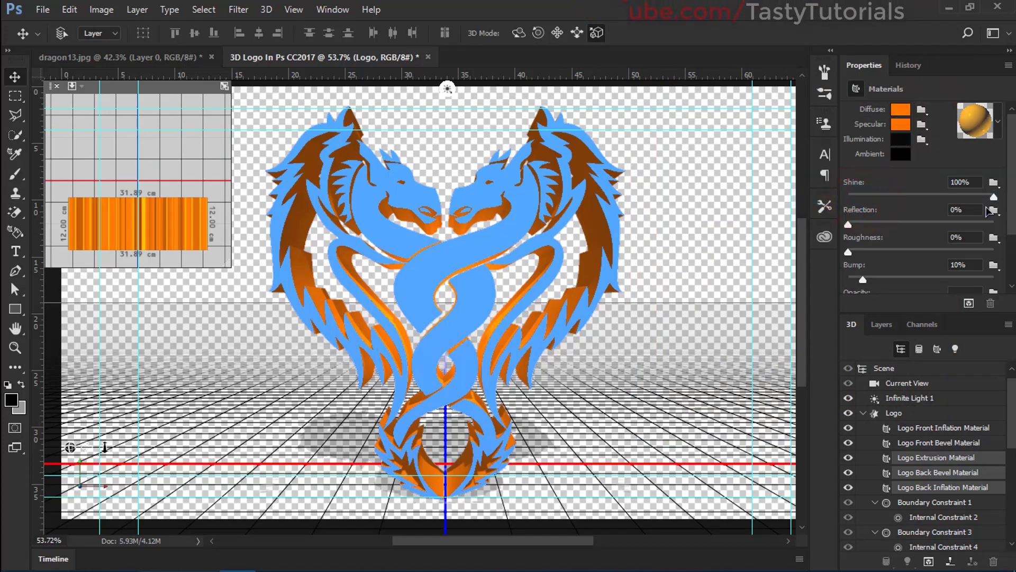
drag(1013, 212, 1015, 247)
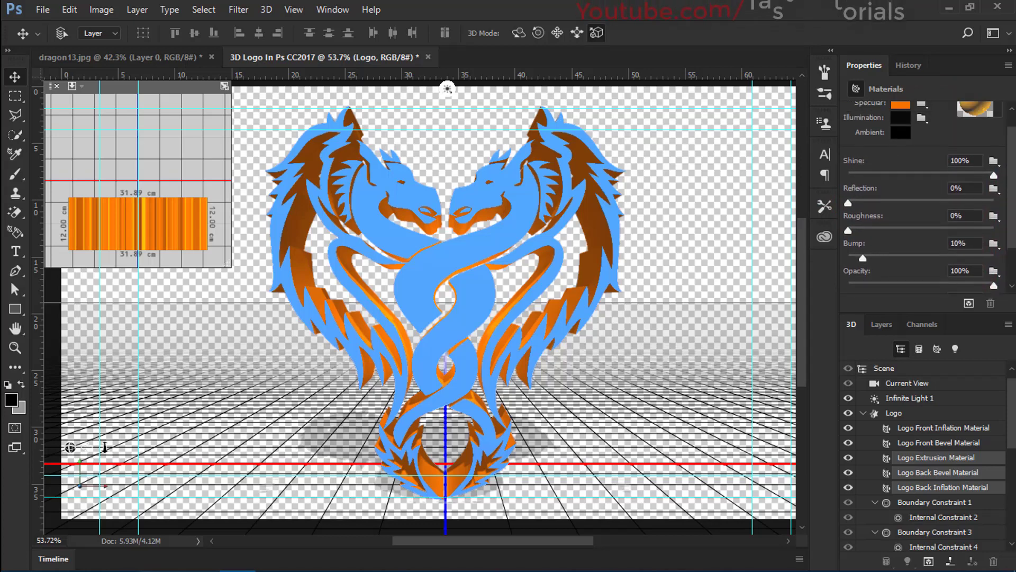
drag(862, 262, 847, 259)
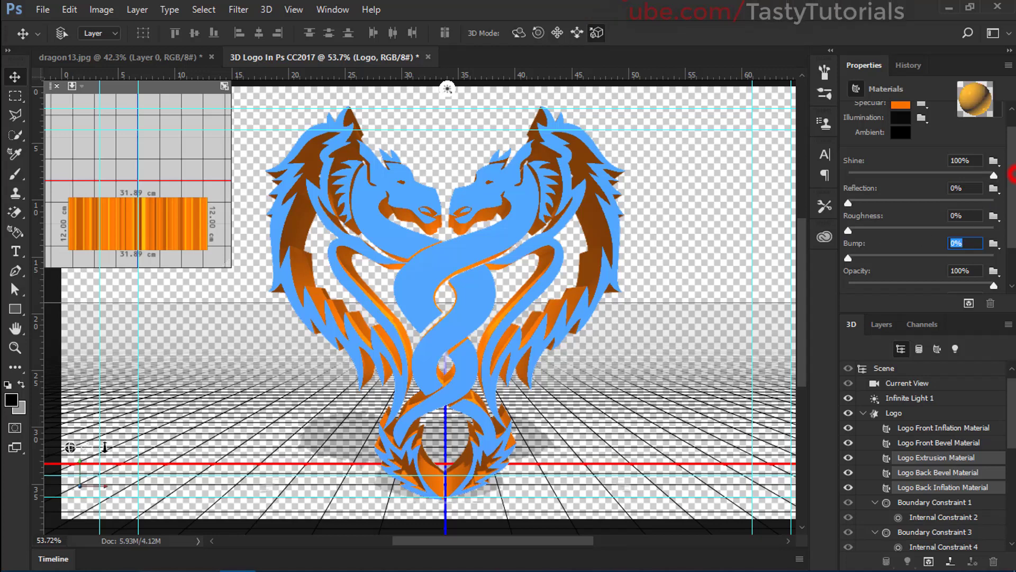
drag(1013, 137, 1009, 213)
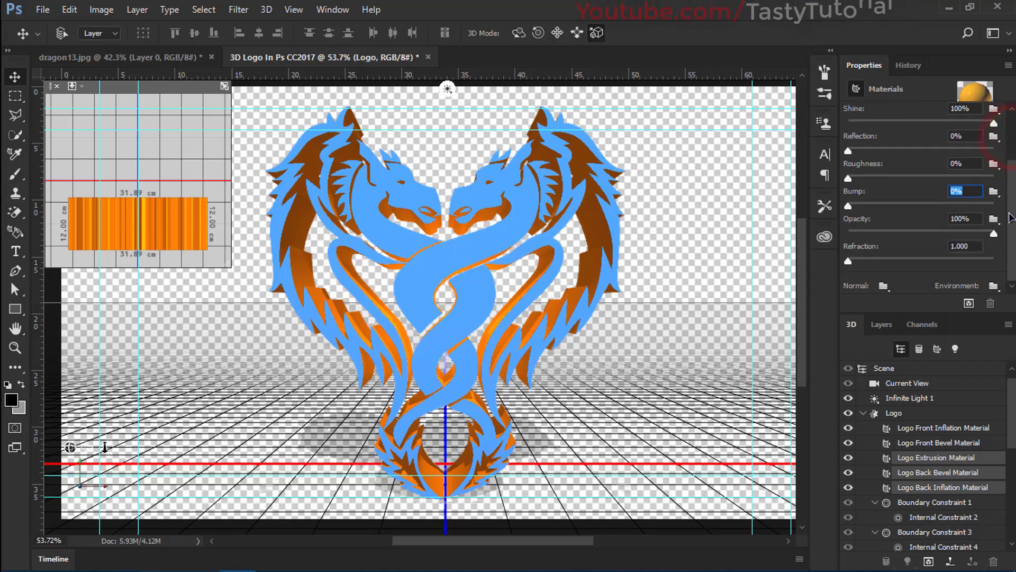
Step: Make the BG layer visible behind the logo and convert it to a 3D postcard
click(864, 413)
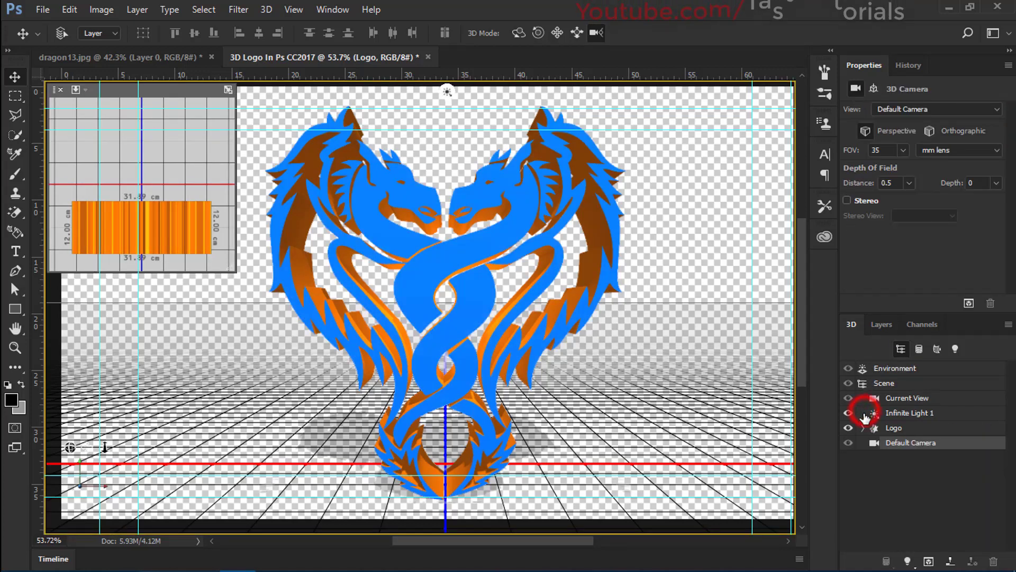
click(881, 325)
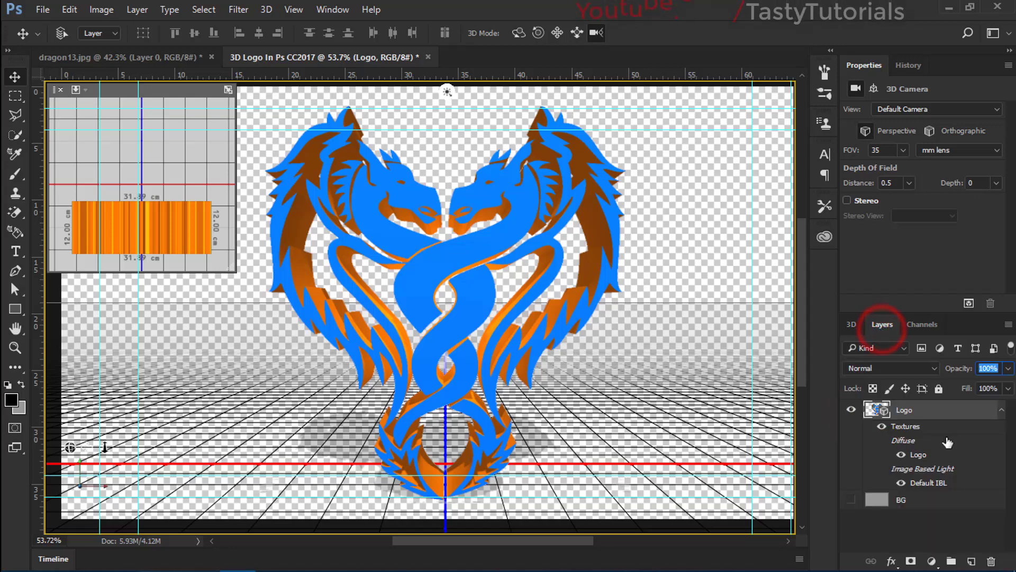
click(1001, 413)
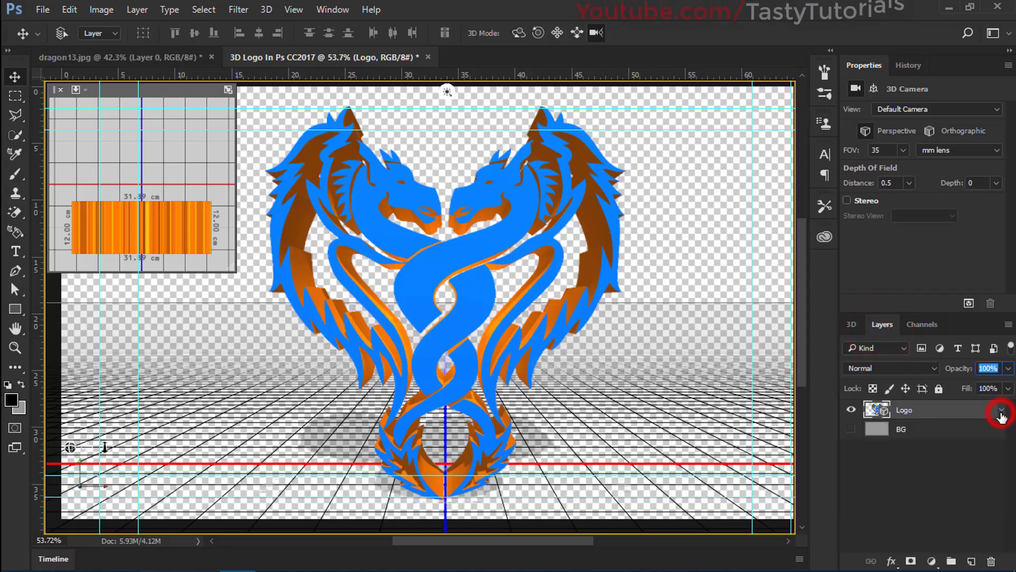
click(903, 428)
click(853, 430)
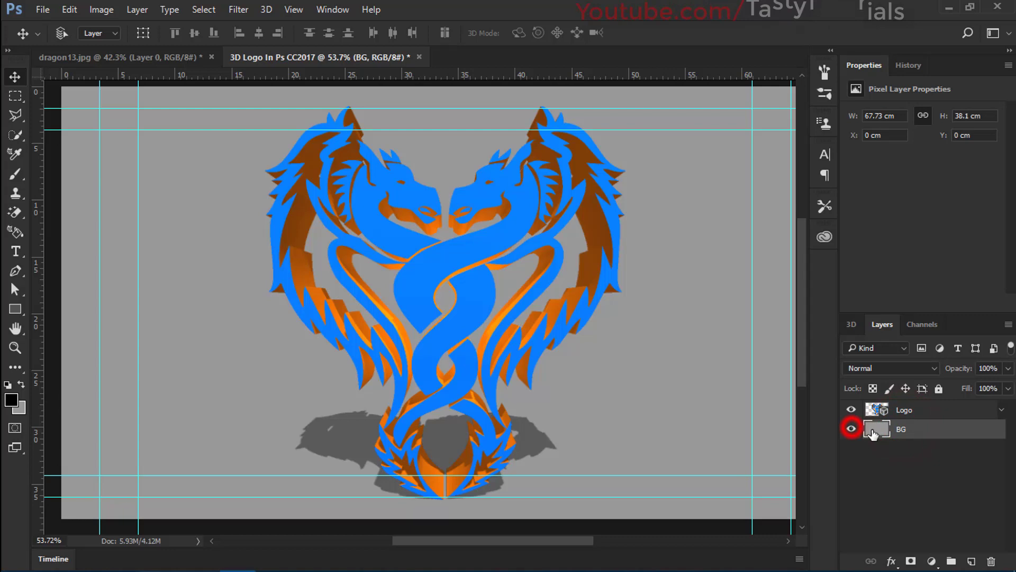
right_click(930, 432)
click(789, 247)
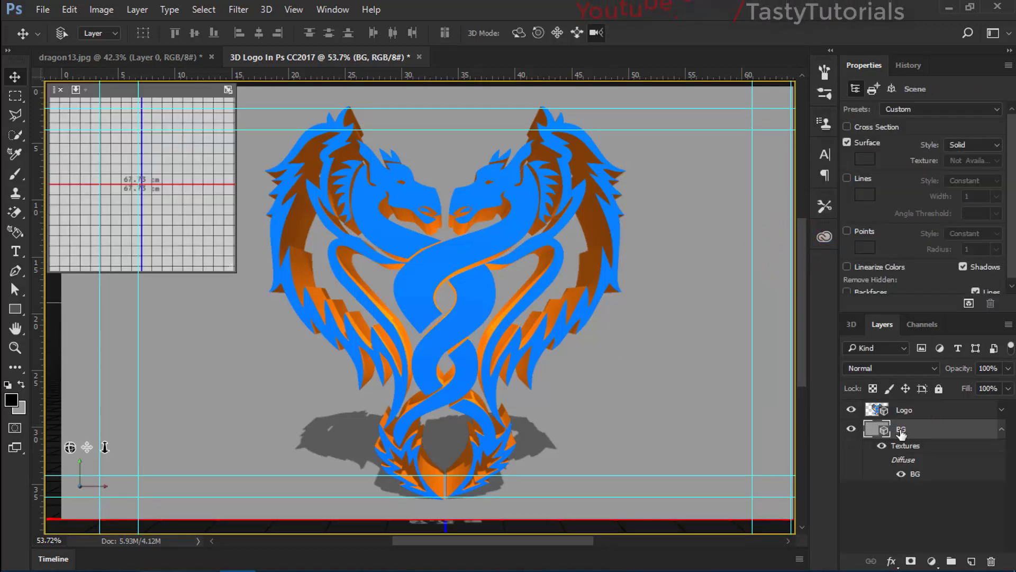
click(1000, 432)
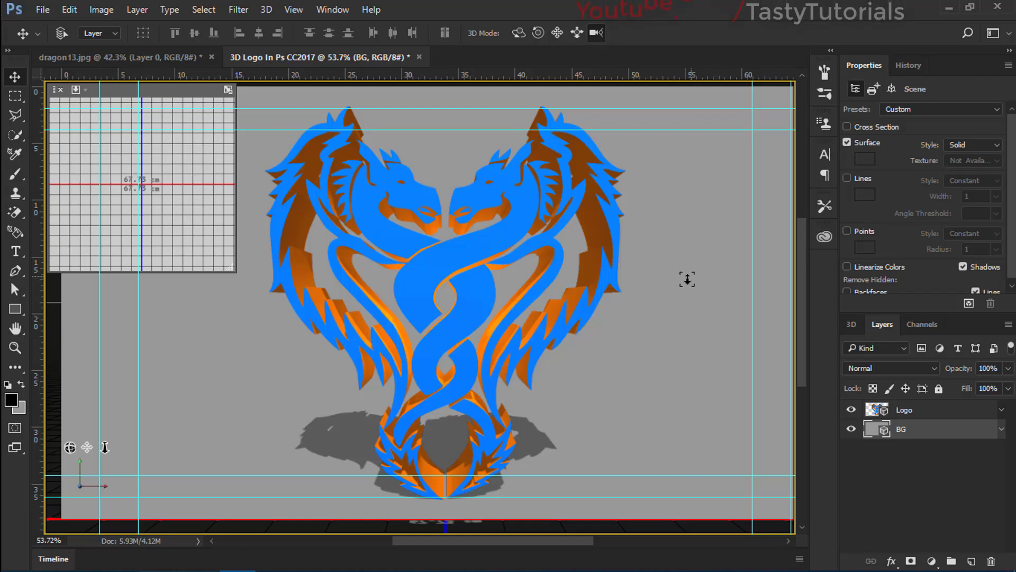
Step: Merge the Logo and BG layers into one 3D layer and run a partial test render, stopping it early
shift+click(924, 414)
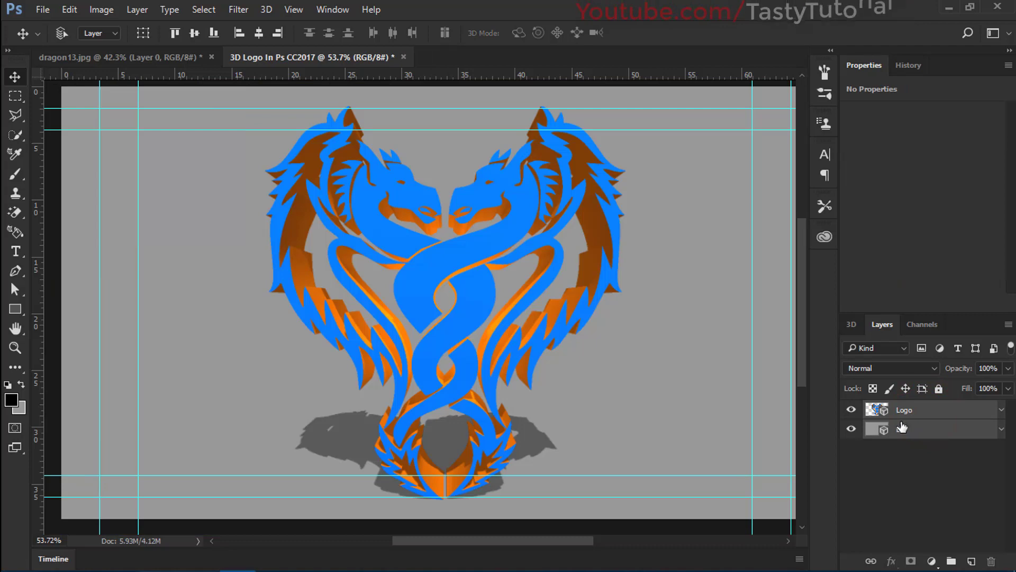
key(ctrl+e)
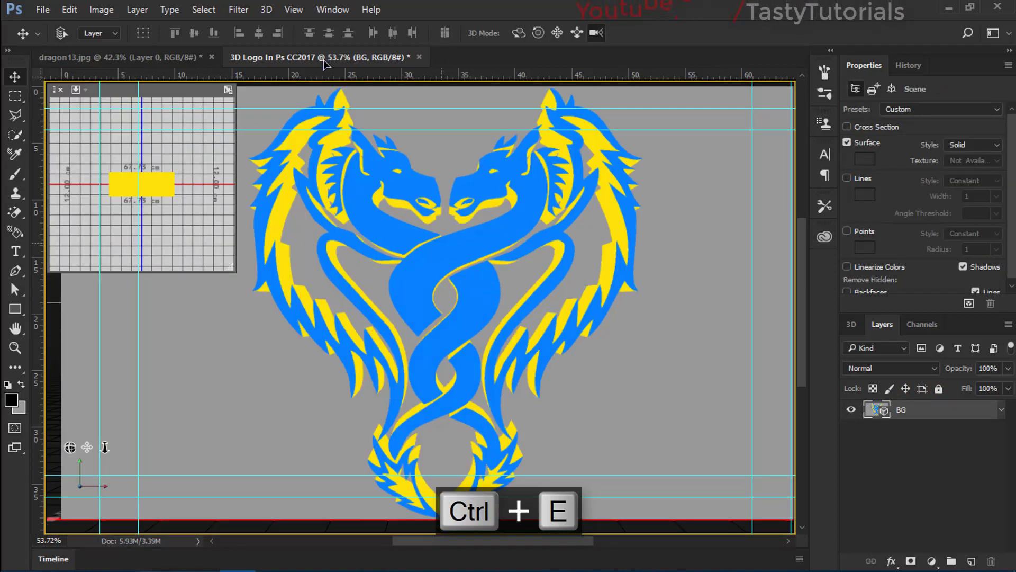
click(266, 9)
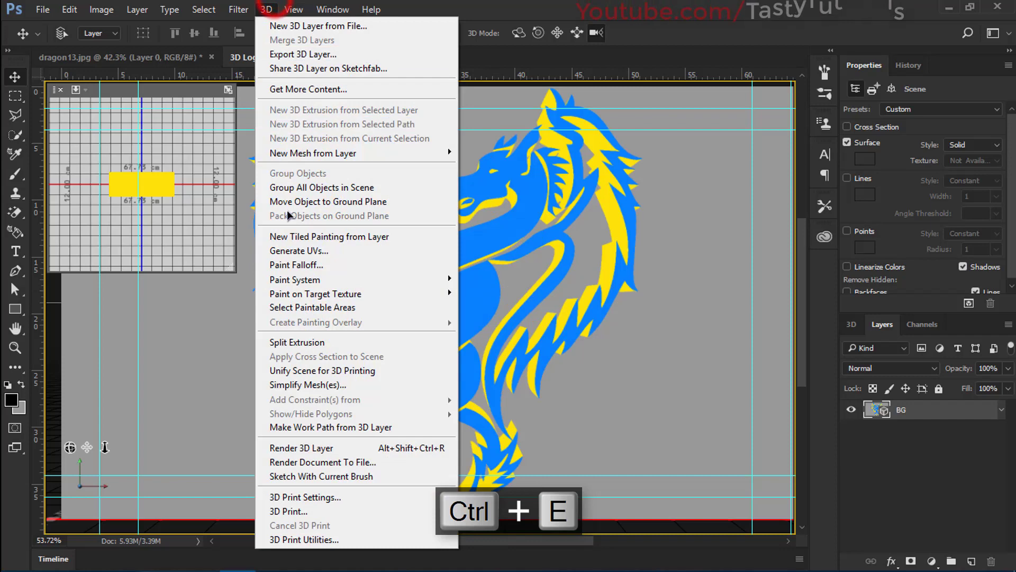
click(300, 447)
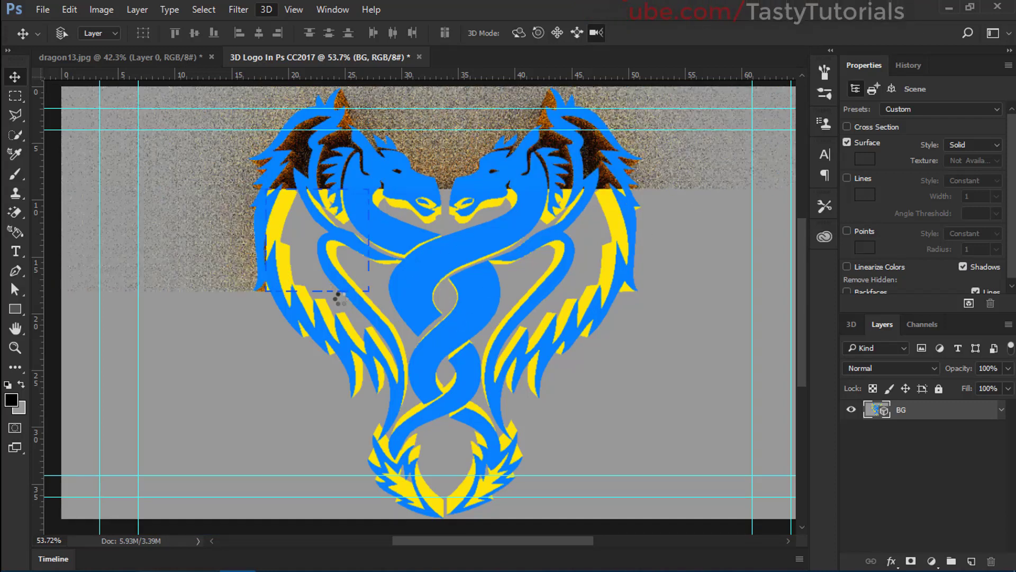
key(Escape)
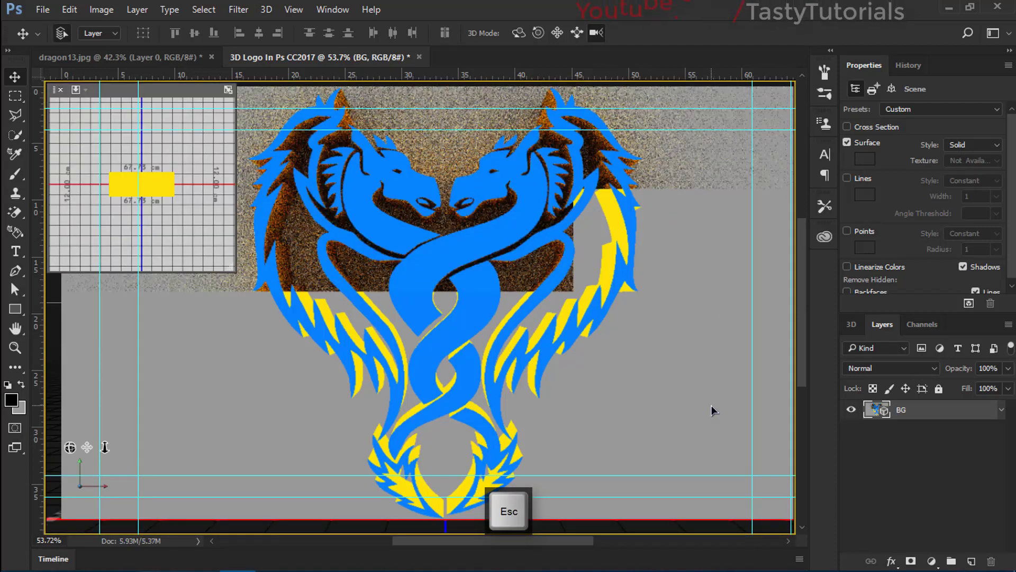
Step: Undo the test render and the merge so that Logo and BG are separate 3D layers again
key(ctrl+alt+z)
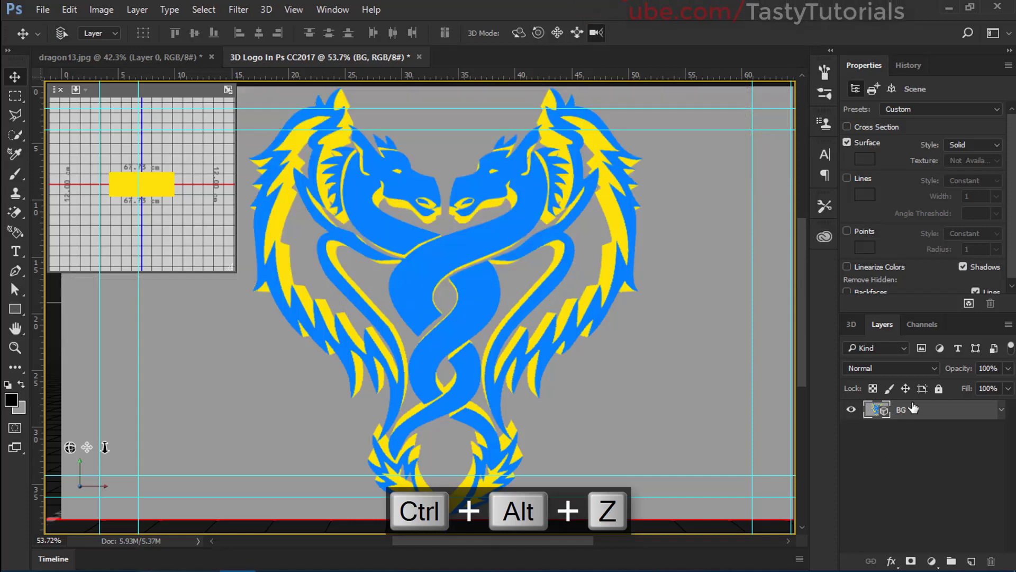
key(ctrl+alt+z)
key(ctrl+alt+z)
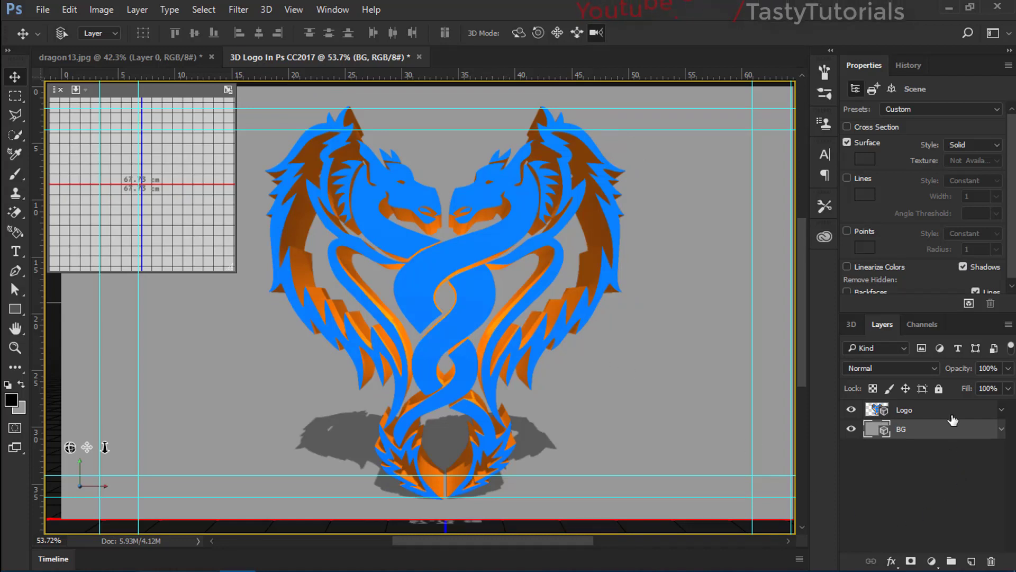
Step: Move the Logo layer below BG, and merge the two layers into one 3D layer
click(948, 411)
click(918, 408)
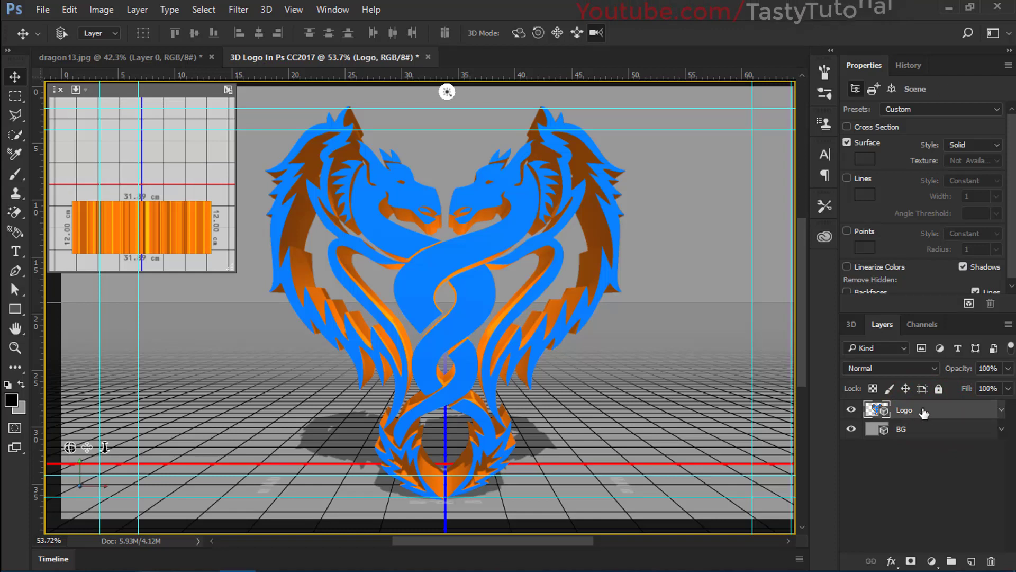
drag(930, 414, 908, 439)
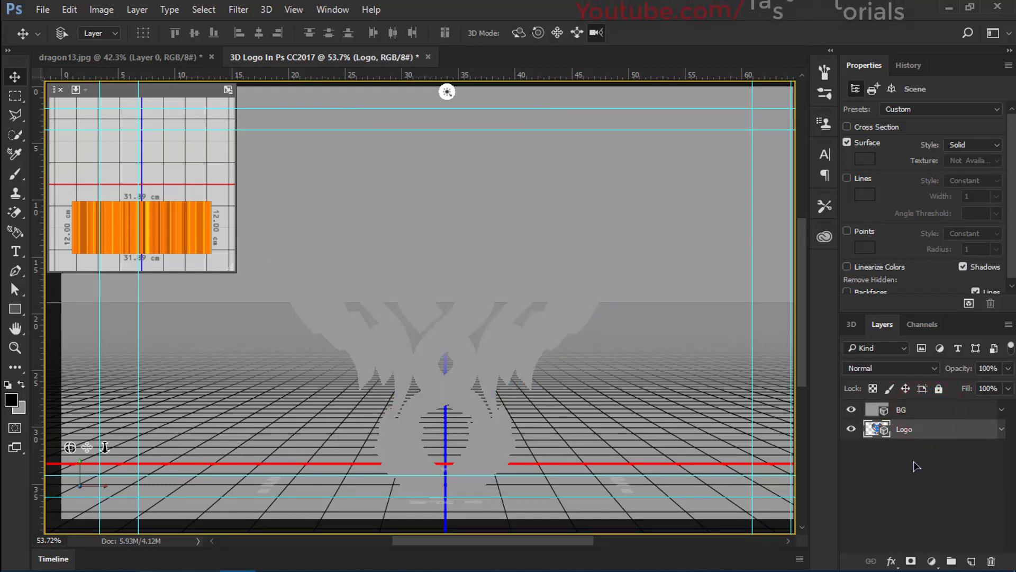
click(925, 411)
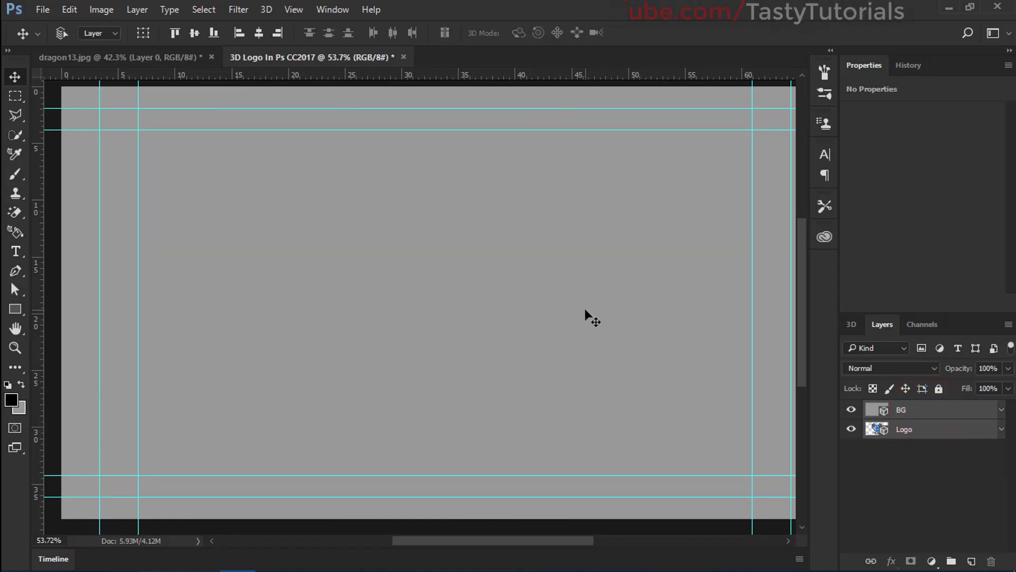
key(ctrl+e)
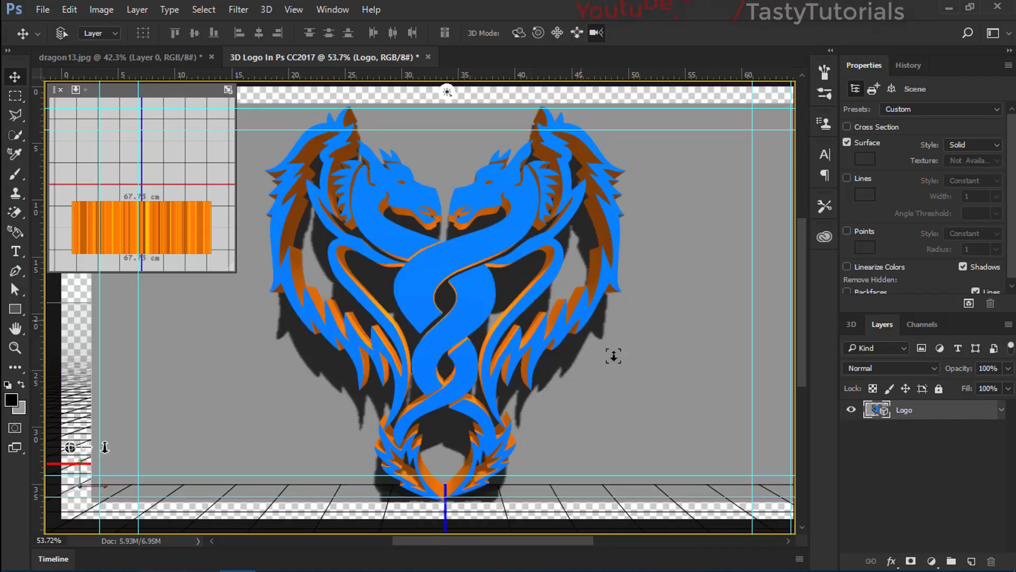
Step: Scale BG Mesh along X to about 77 cm wide and along Y until it fills the canvas behind the logo
click(853, 325)
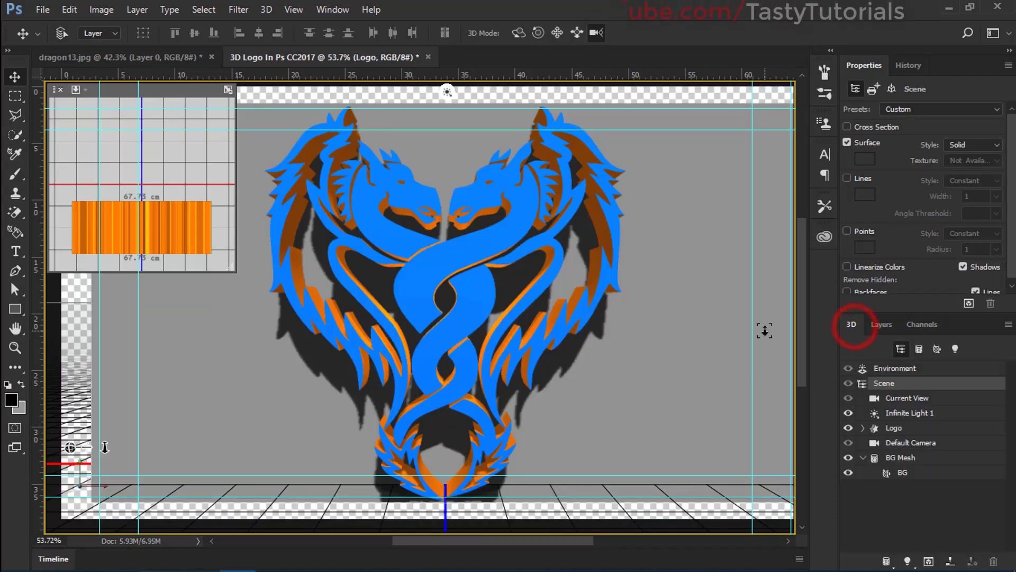
click(903, 458)
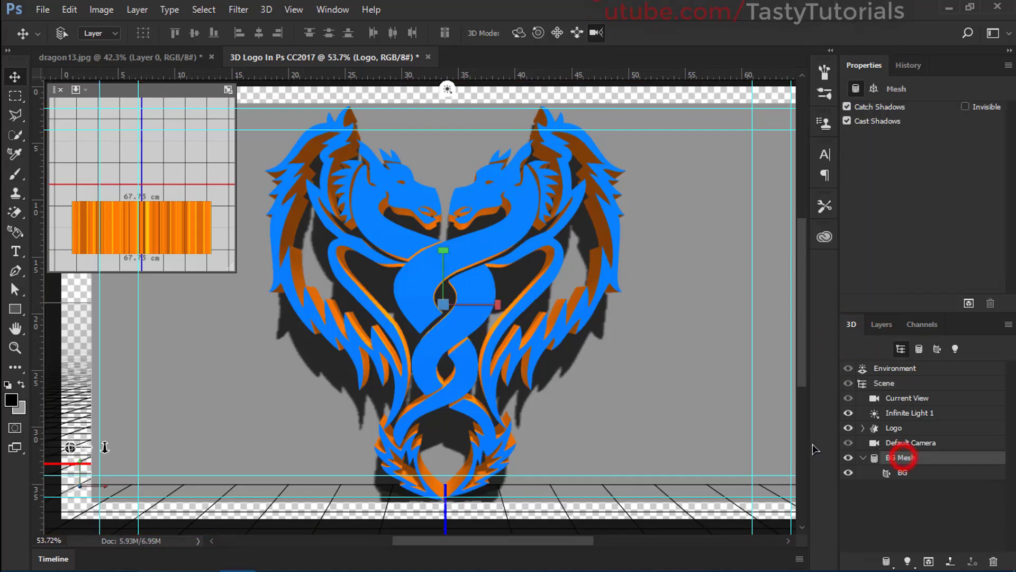
click(899, 472)
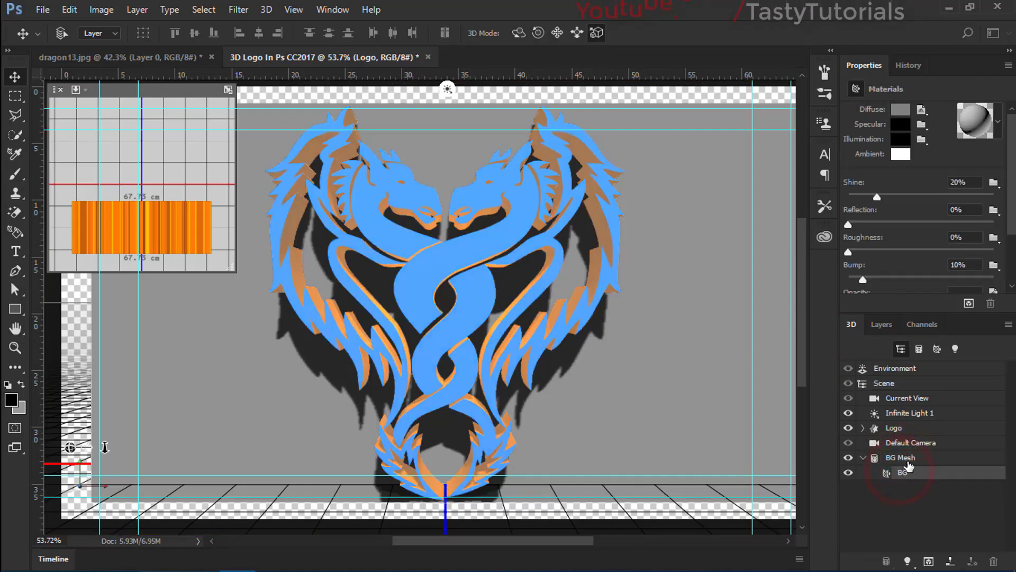
click(908, 460)
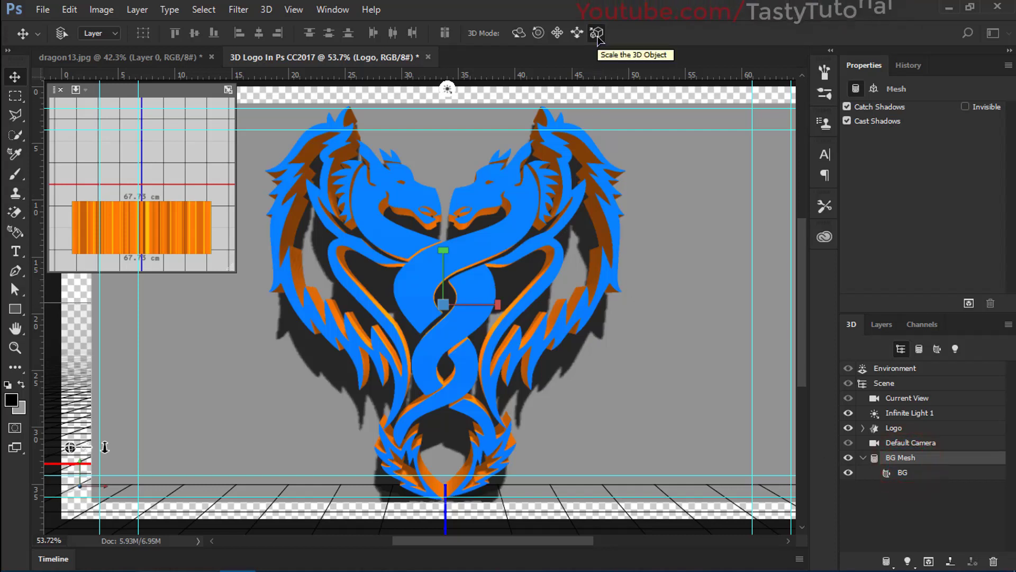
scroll(499, 345, down, 2)
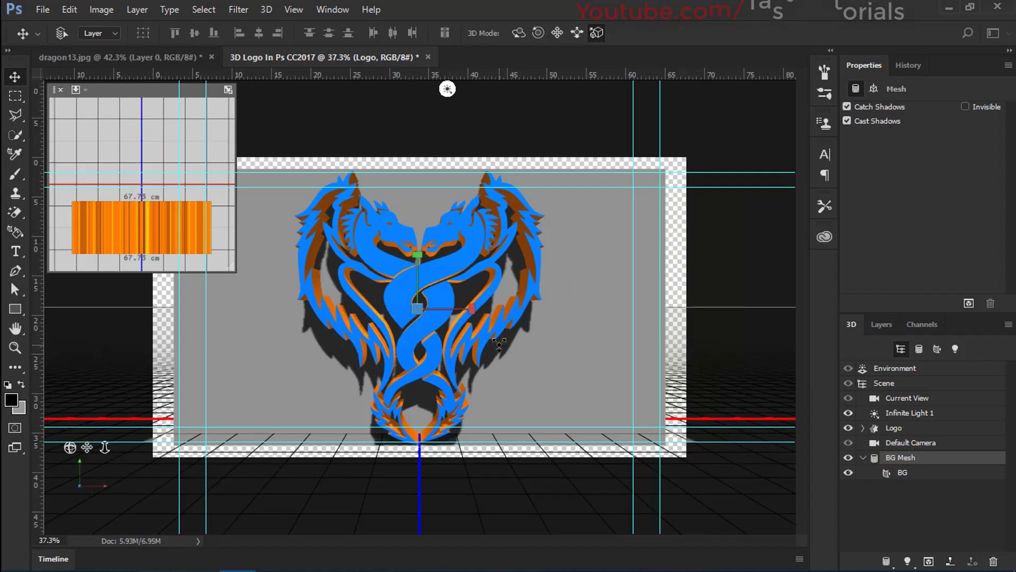
drag(471, 309, 518, 315)
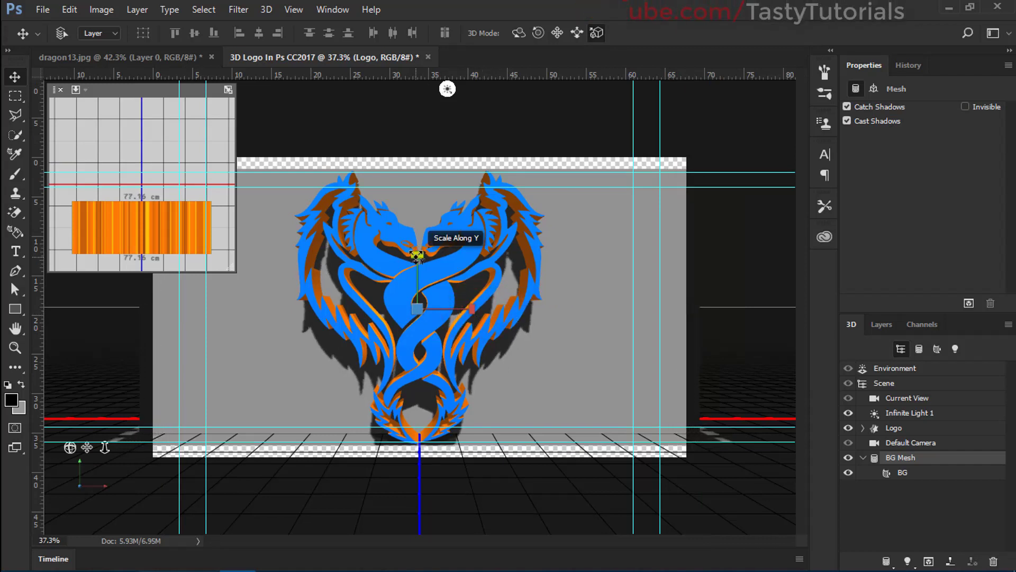
drag(417, 255, 399, 221)
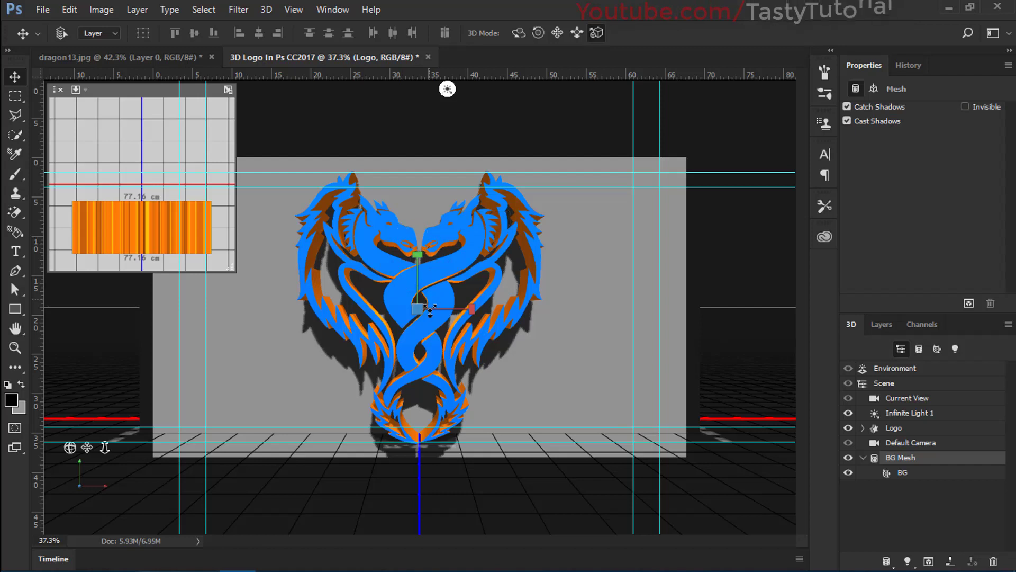
scroll(430, 310, up, 1)
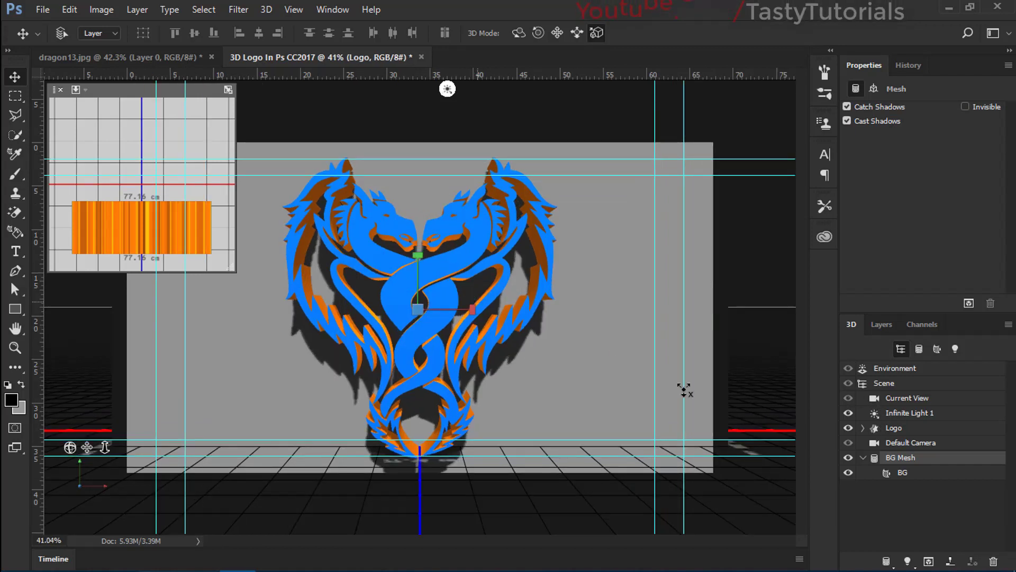
Step: Aim Infinite Light 1 at the logo from the upper right at a grazing angle and set its intensity to 450%
click(897, 415)
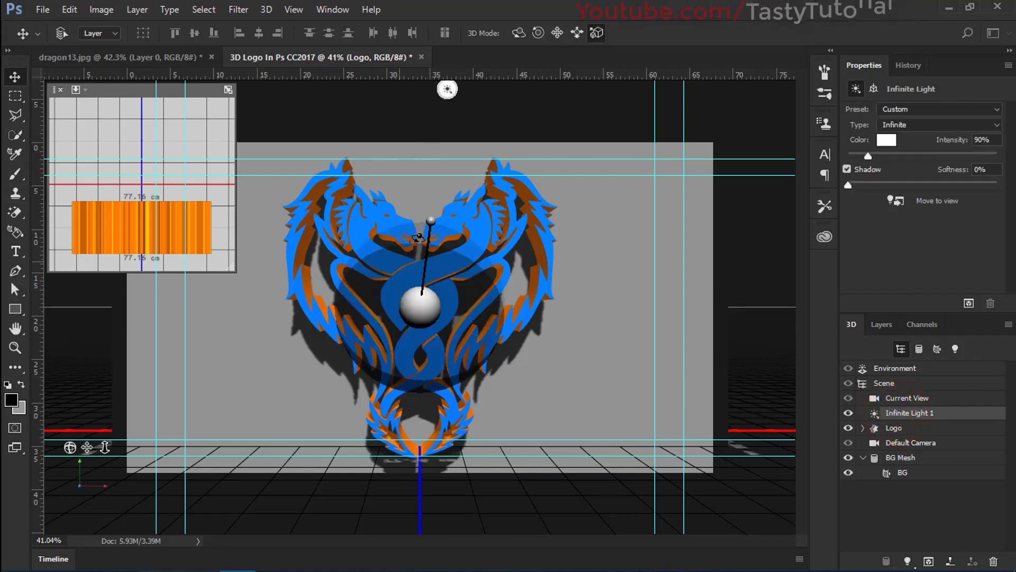
mouse_move(433, 219)
mouse_down()
mouse_move(430, 209)
mouse_move(507, 267)
mouse_move(555, 224)
mouse_up()
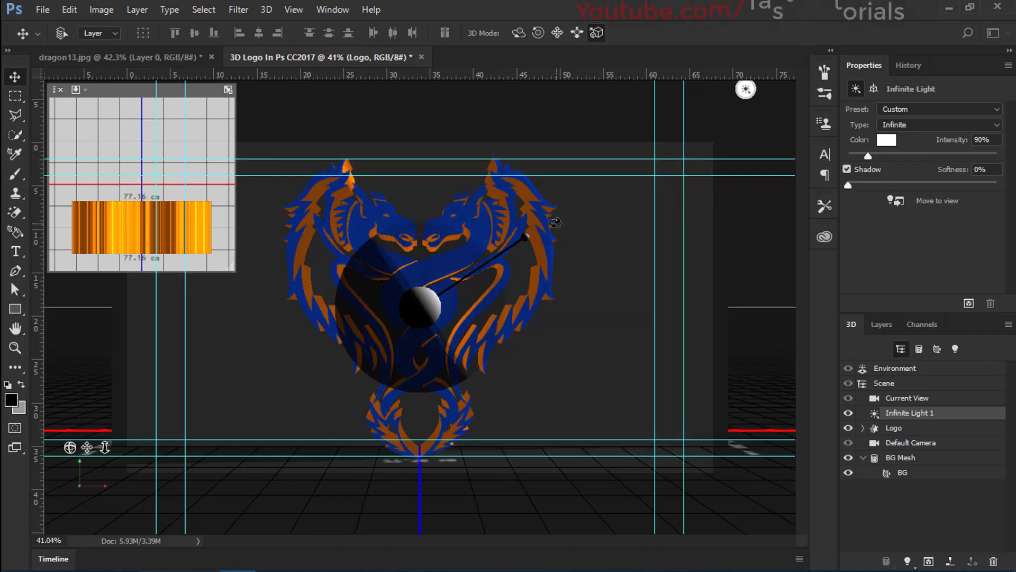
mouse_move(555, 223)
mouse_down()
mouse_move(571, 211)
mouse_move(526, 230)
mouse_move(542, 236)
mouse_move(529, 245)
mouse_move(525, 235)
mouse_up()
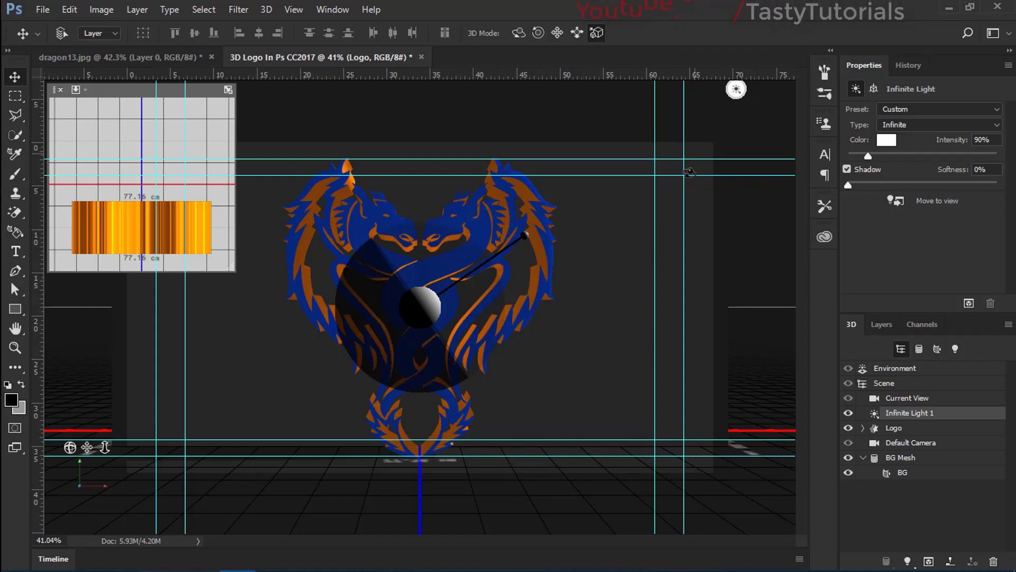
click(900, 412)
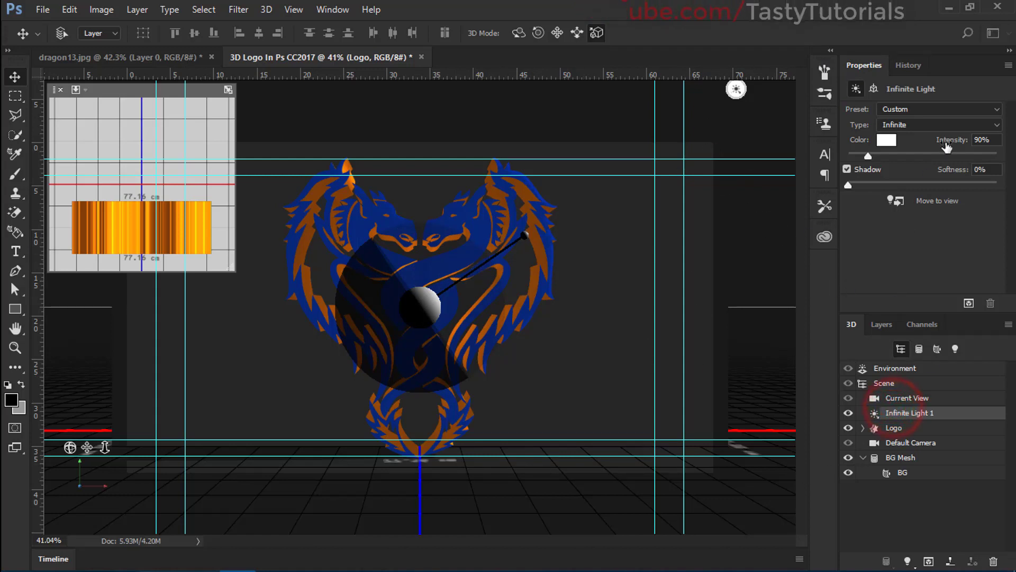
click(994, 140)
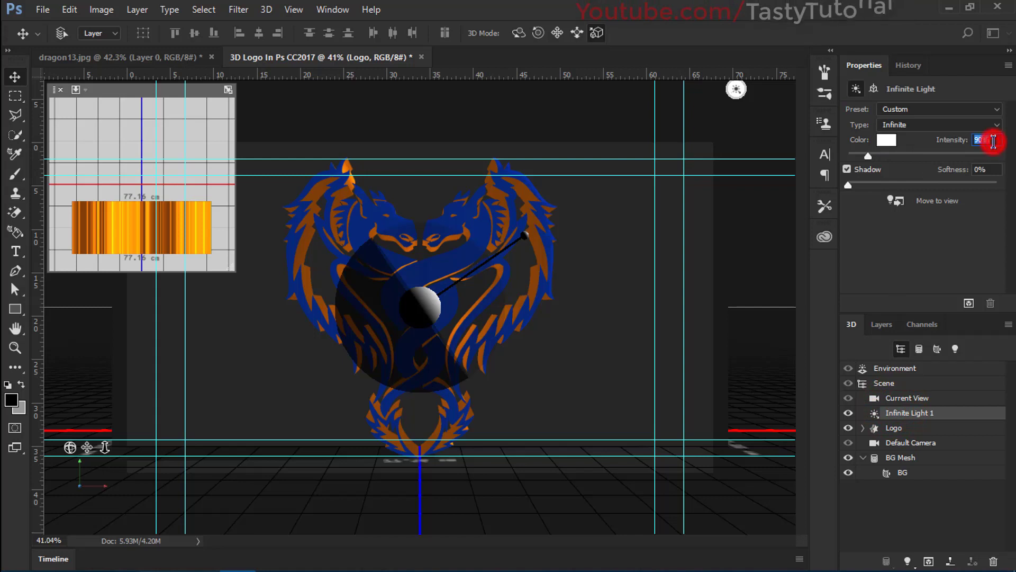
text(450)
key(Return)
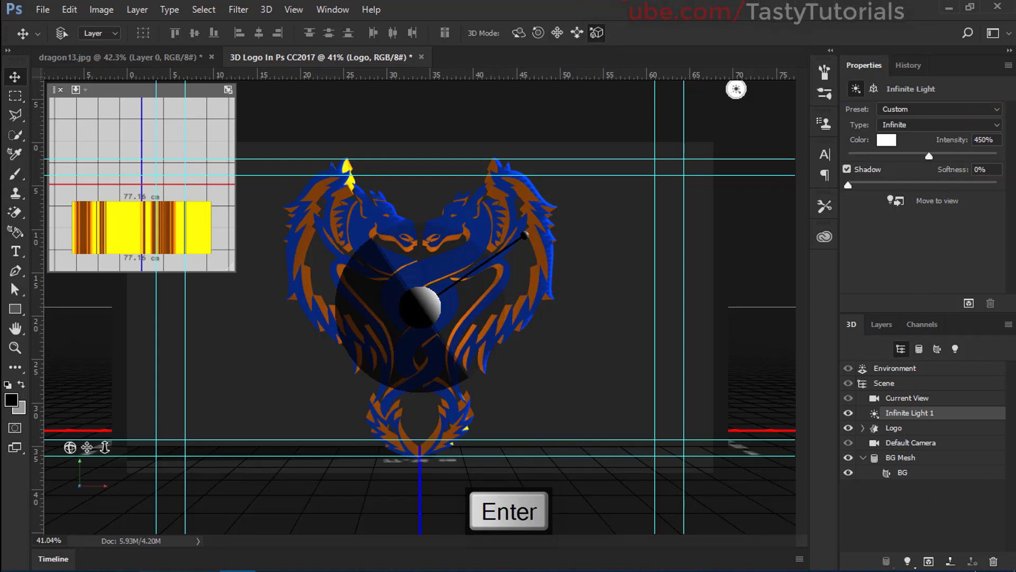
Step: Add a second infinite light and aim it at the logo from the lower left at a grazing angle
click(912, 565)
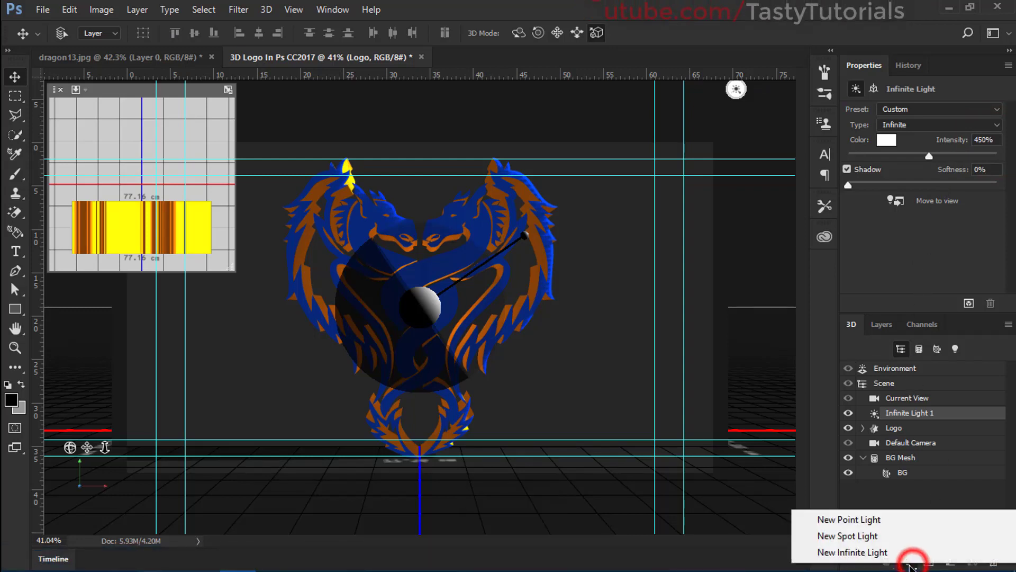
click(853, 554)
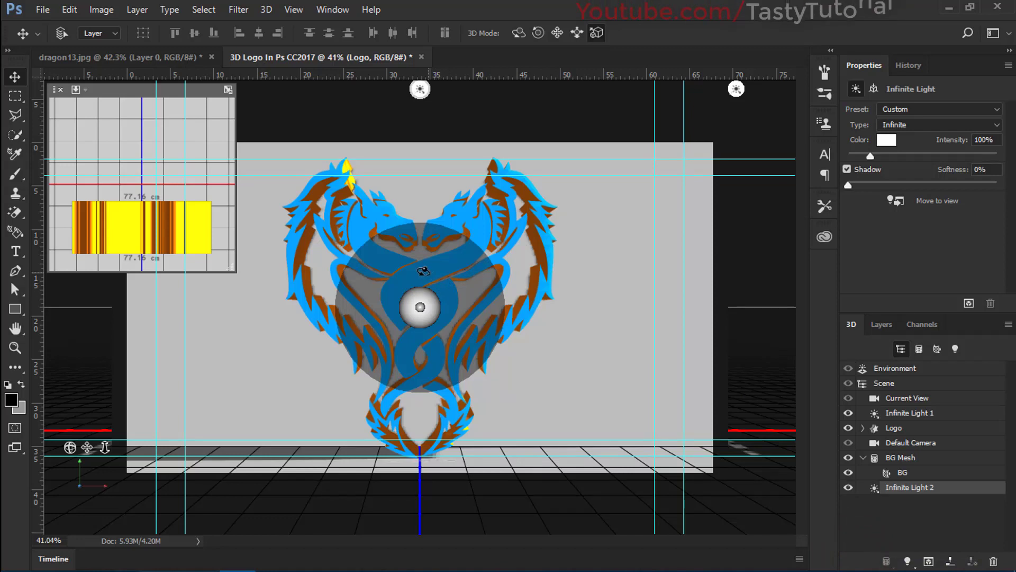
mouse_move(419, 309)
mouse_down()
mouse_move(254, 367)
mouse_move(231, 383)
mouse_move(233, 401)
mouse_up()
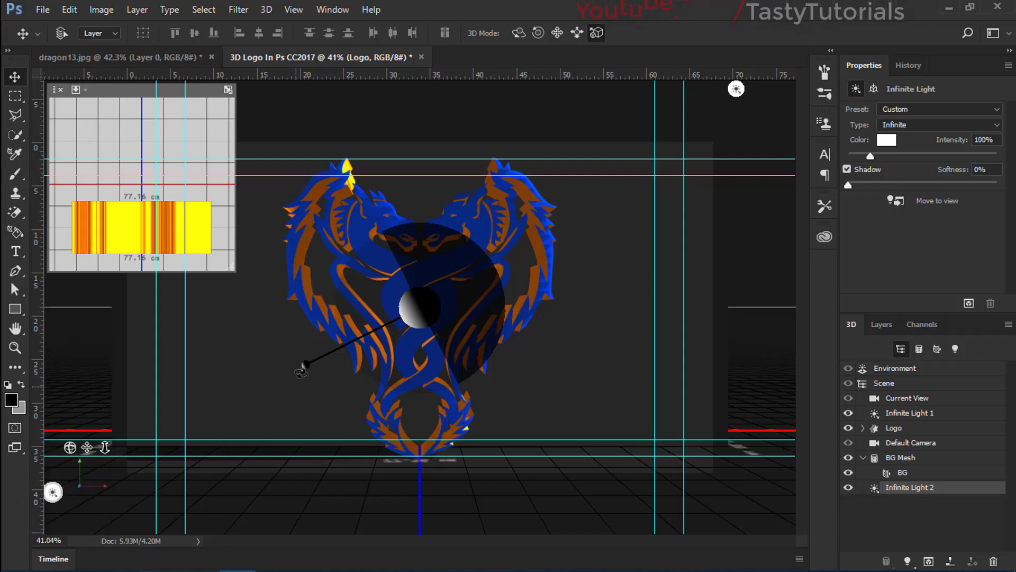
mouse_move(307, 363)
mouse_down()
mouse_move(295, 369)
mouse_move(318, 367)
mouse_up()
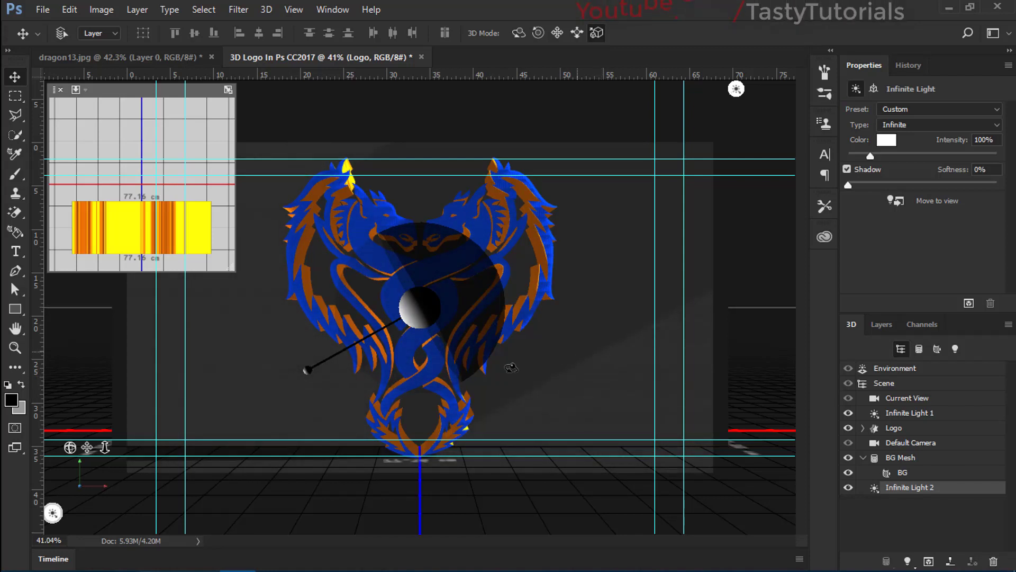
drag(311, 367, 307, 373)
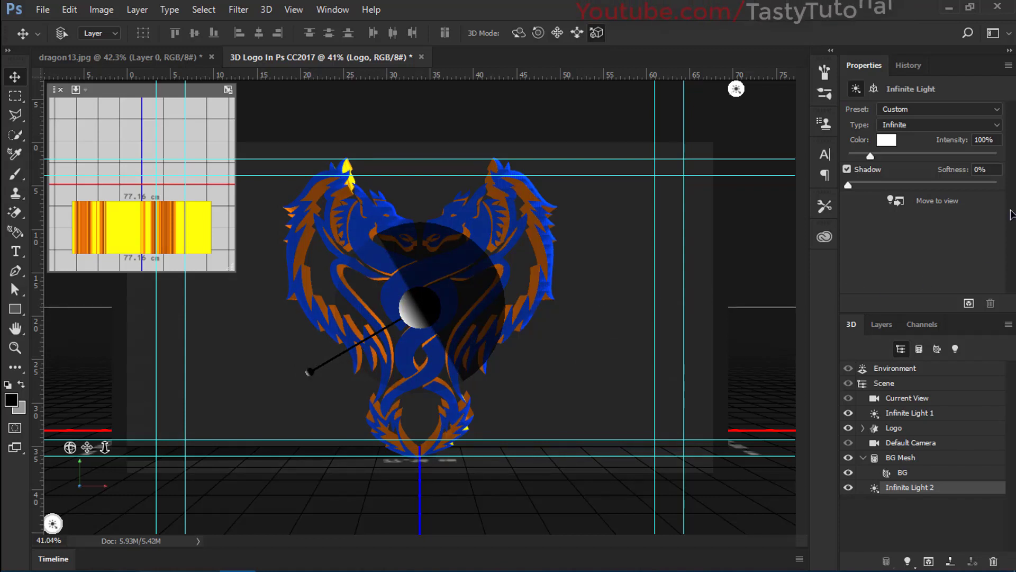
Step: Set the intensity of Infinite Light 2 to 450%
click(983, 139)
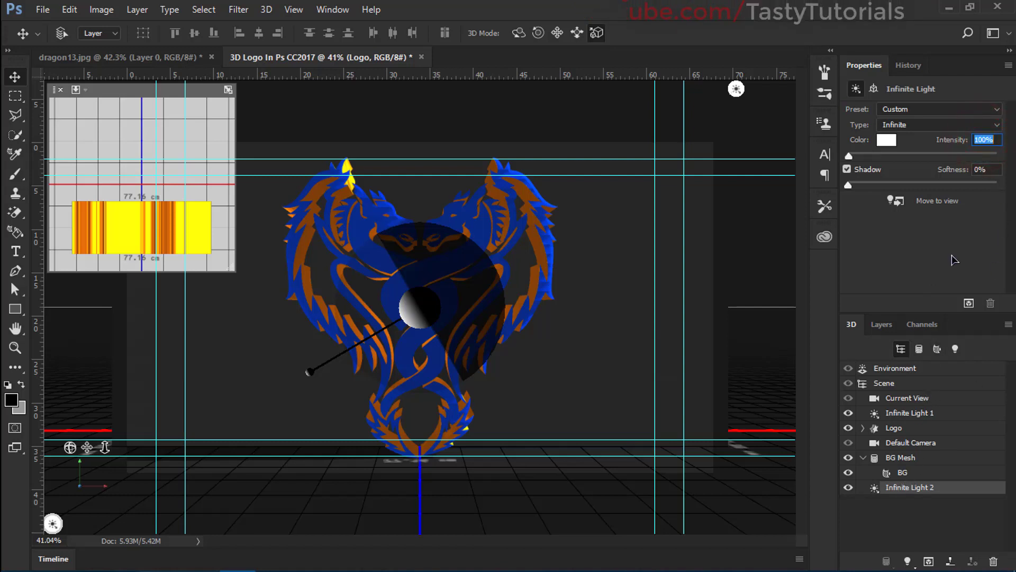
text(450)
key(Return)
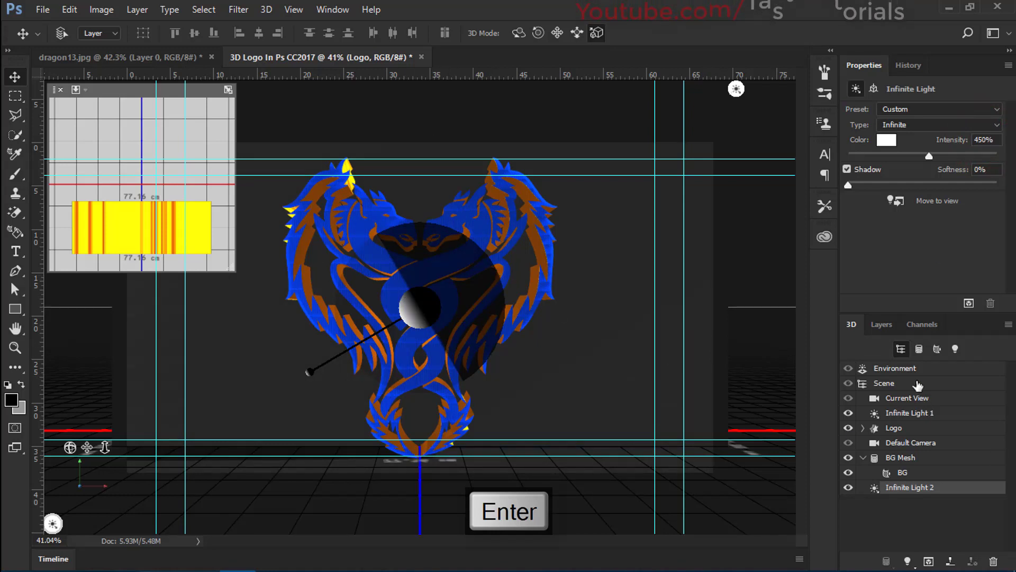
Step: Set the environment's ground plane shadow opacity to 0%
click(900, 367)
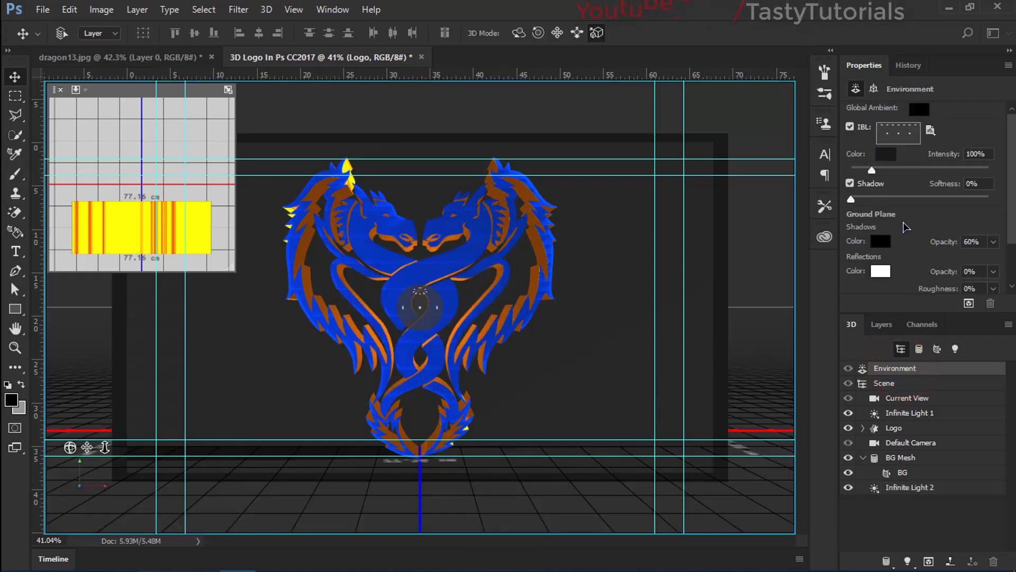
click(994, 242)
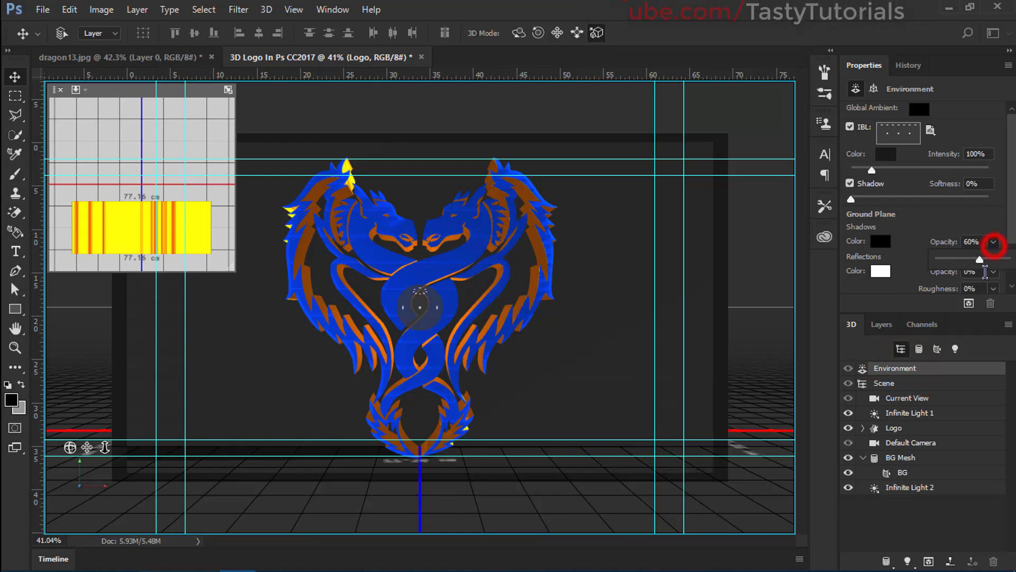
drag(980, 260, 890, 263)
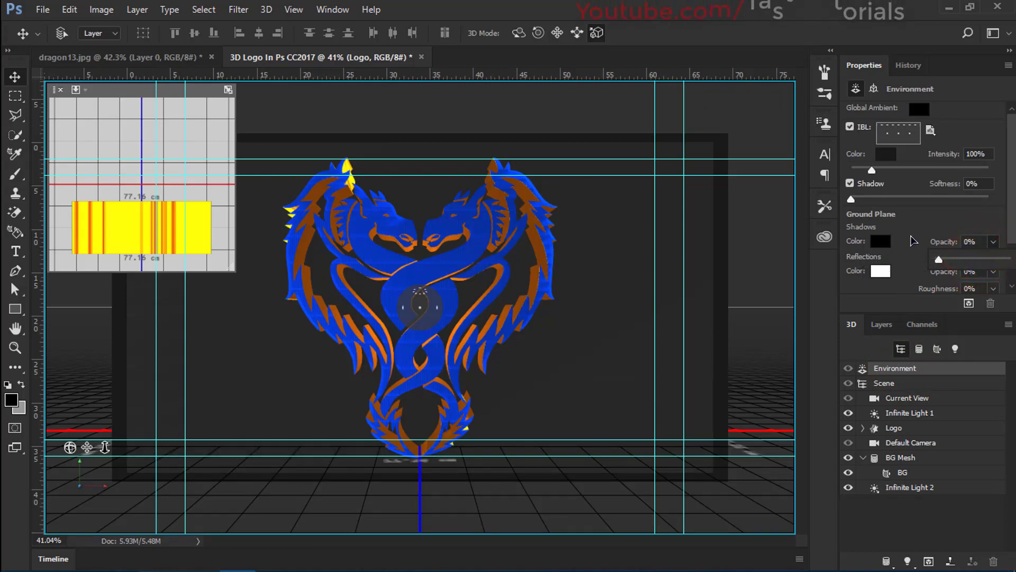
click(917, 233)
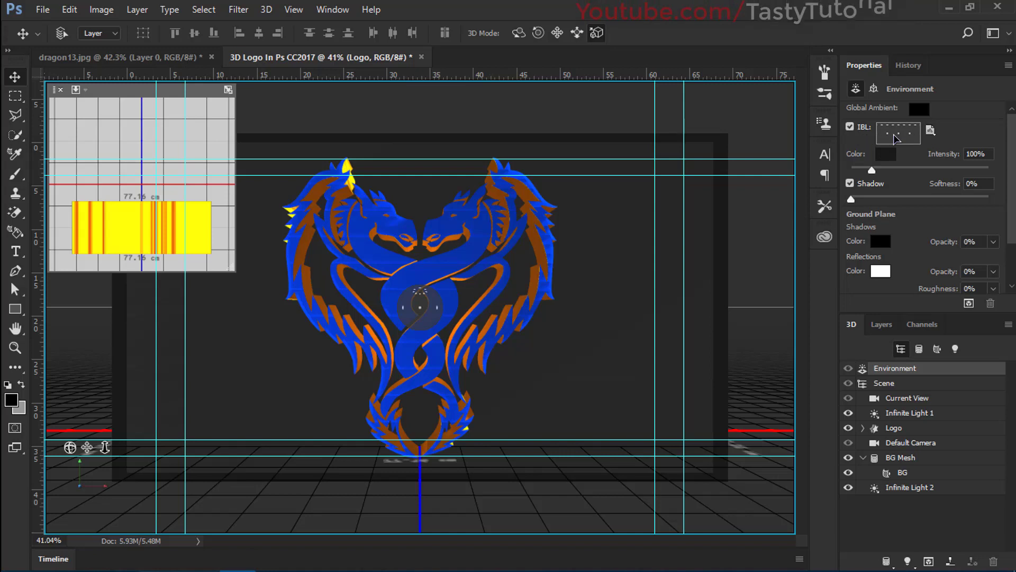
Step: Remove the image-based light (IBL) texture from the environment
click(929, 131)
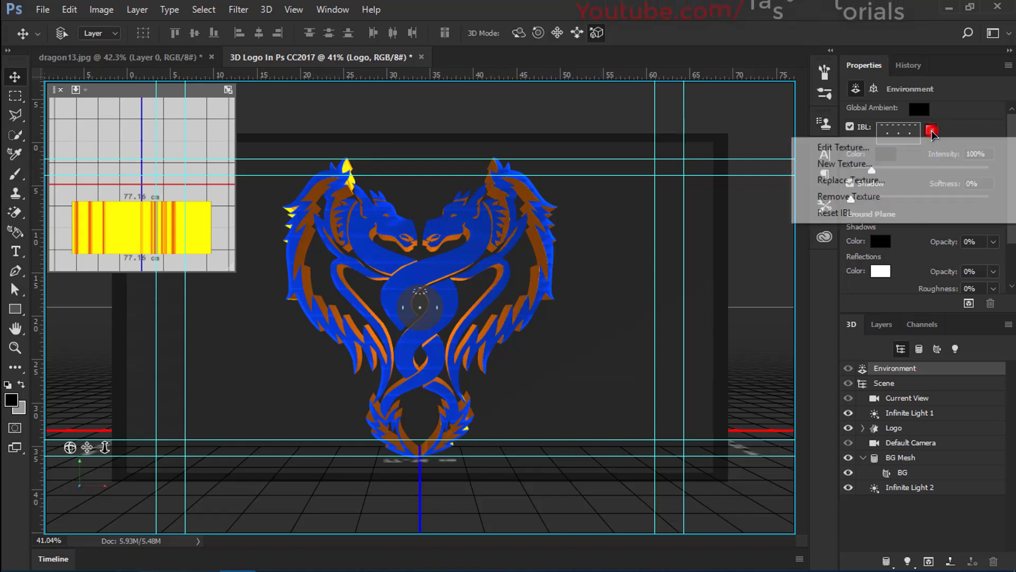
click(932, 132)
click(934, 132)
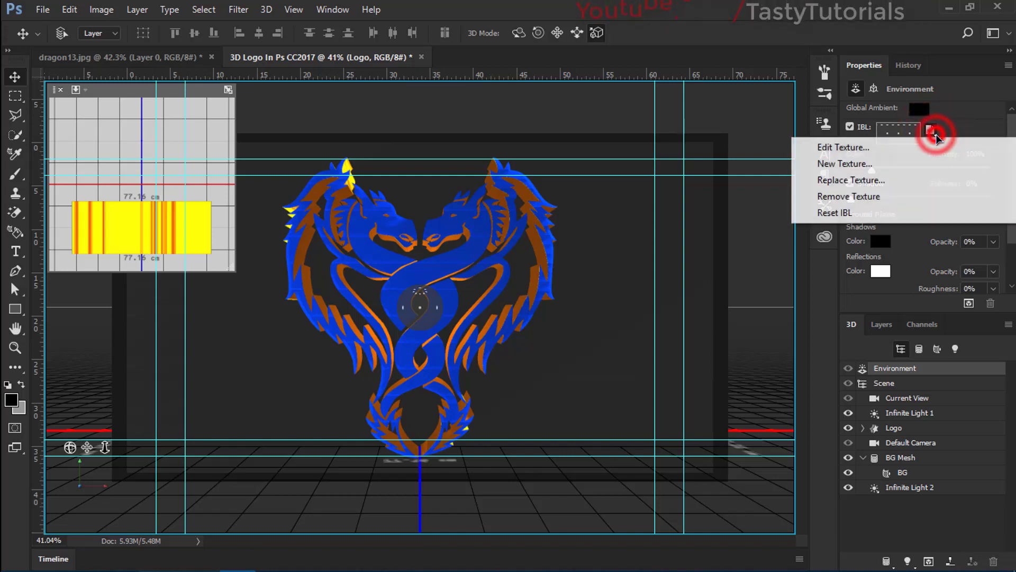
click(842, 199)
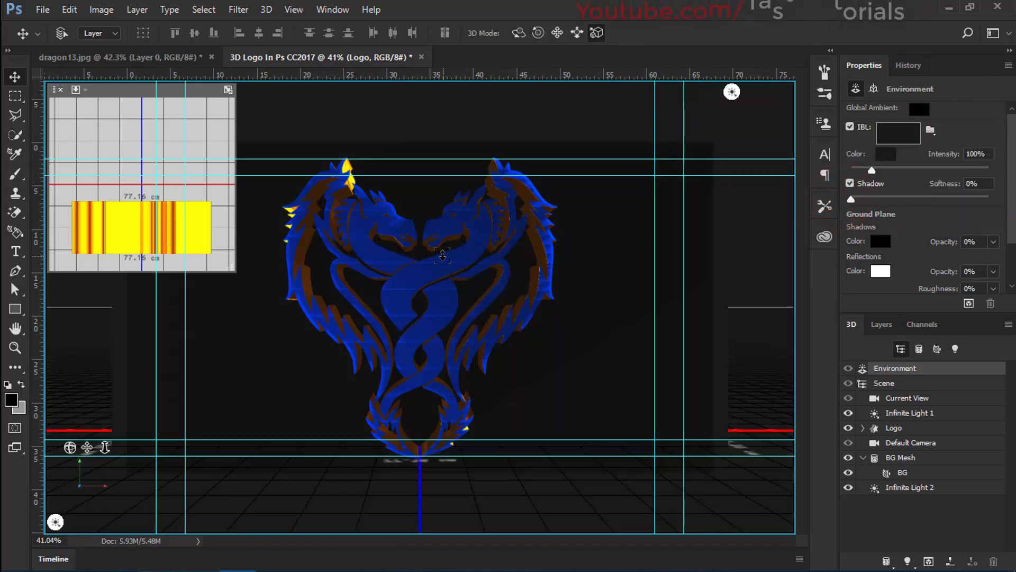
Step: Create a new image-based light texture of 1920 x 1080 pixels for the environment
click(931, 132)
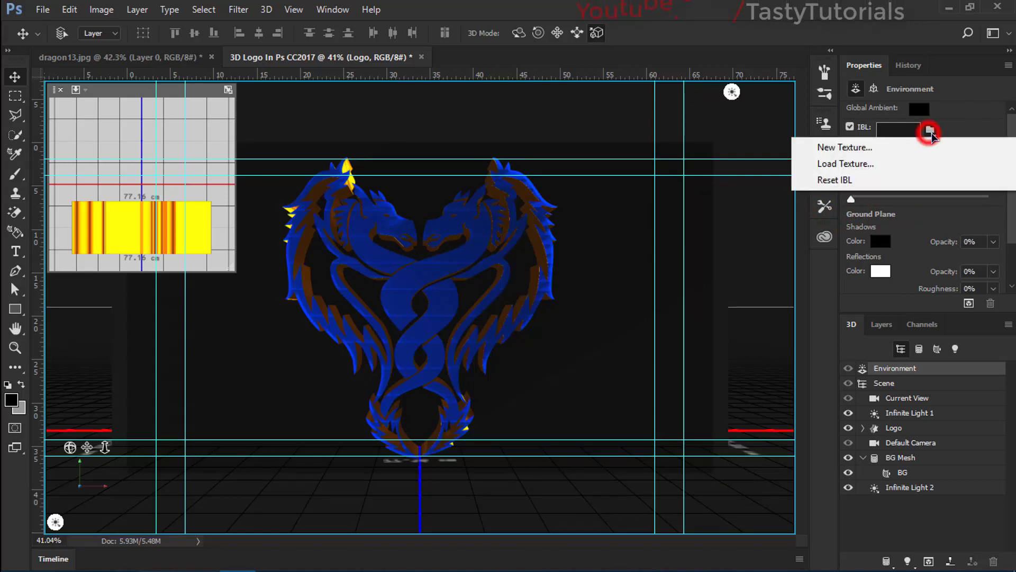
click(852, 147)
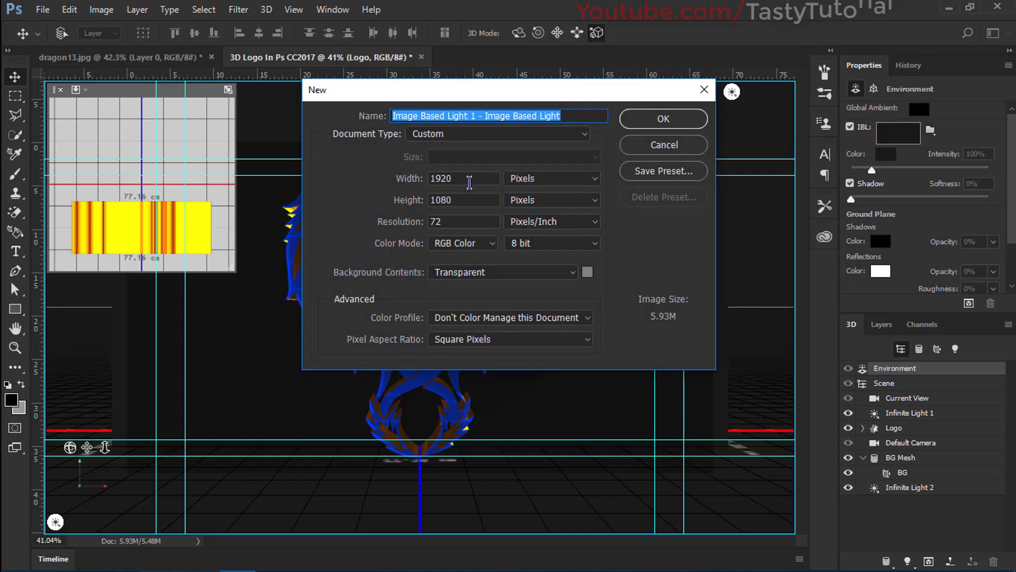
click(642, 125)
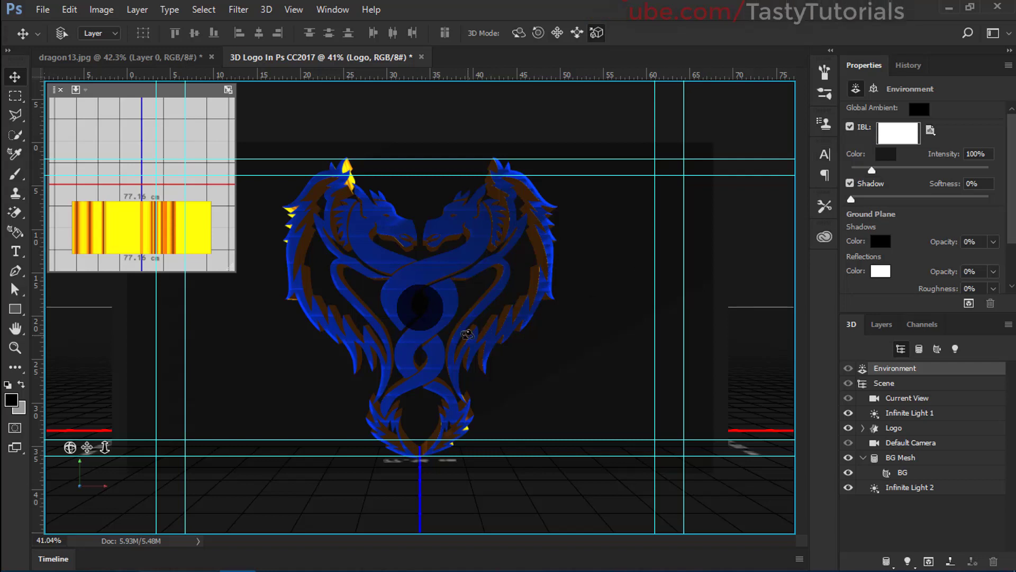
Step: Open the image-based light texture for editing, fill it with white (ffffff), save it and close its document
click(926, 130)
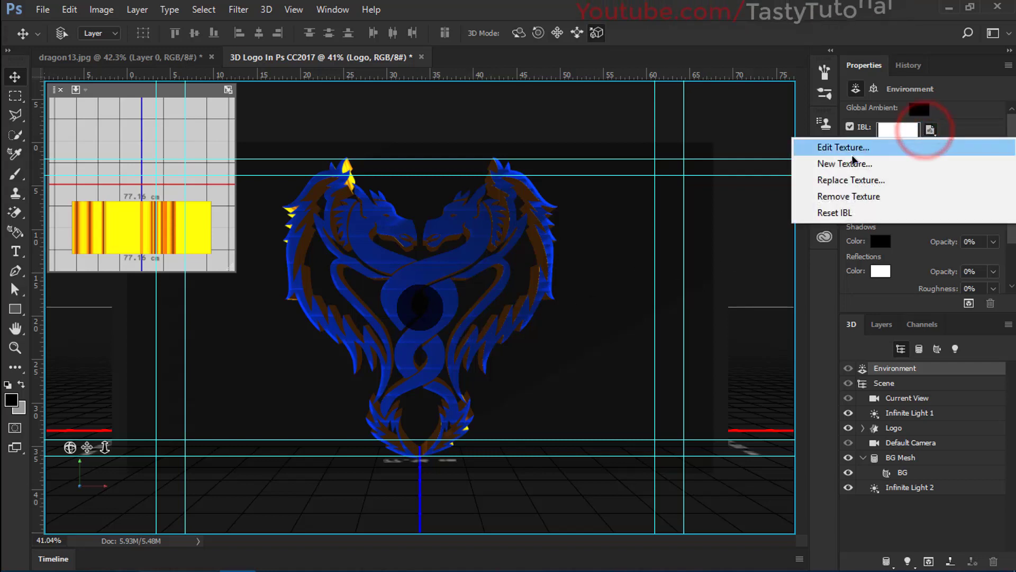
click(842, 145)
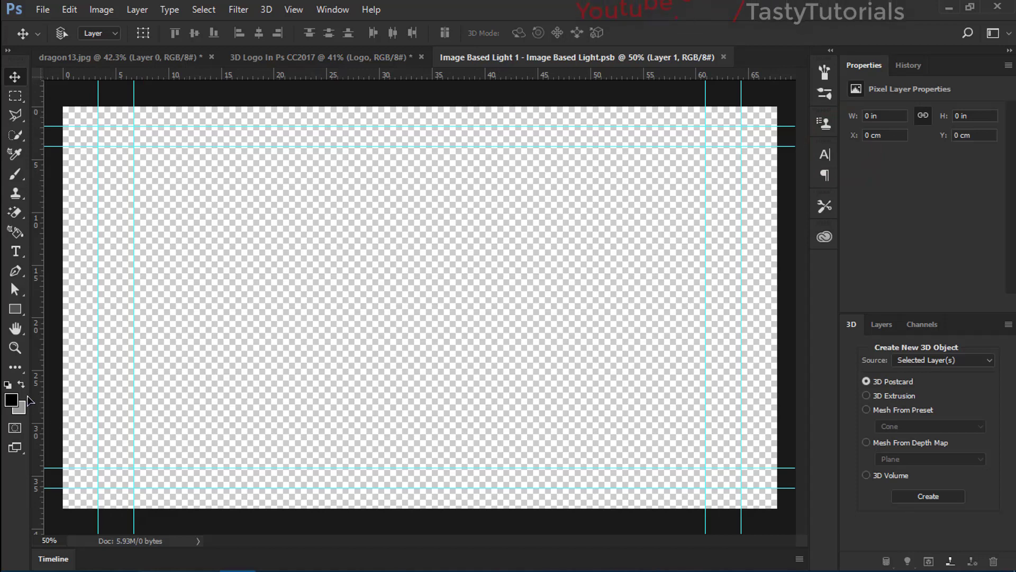
click(11, 400)
text(ffffff)
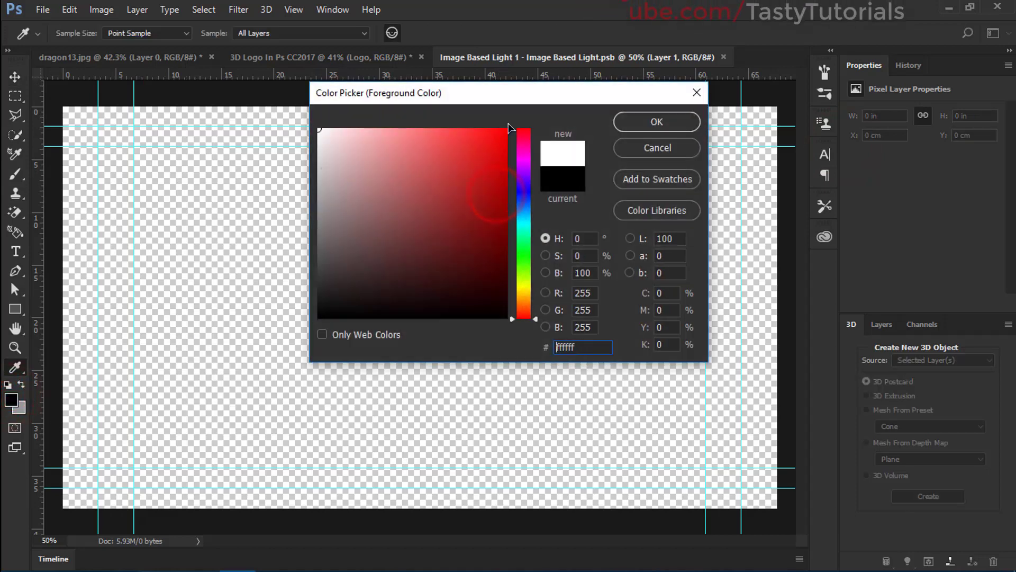
click(650, 127)
key(alt+BackSpace)
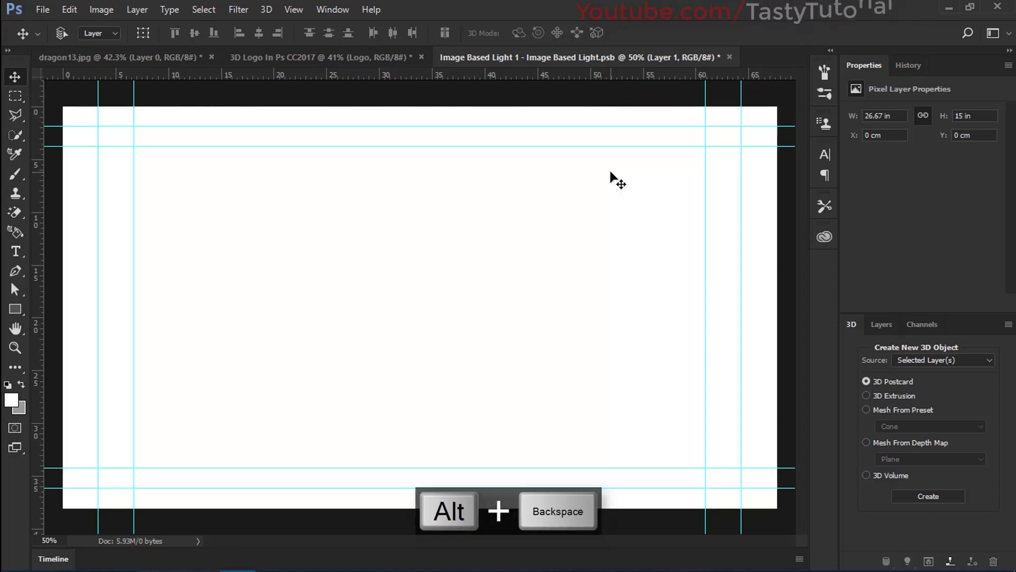
key(ctrl+s)
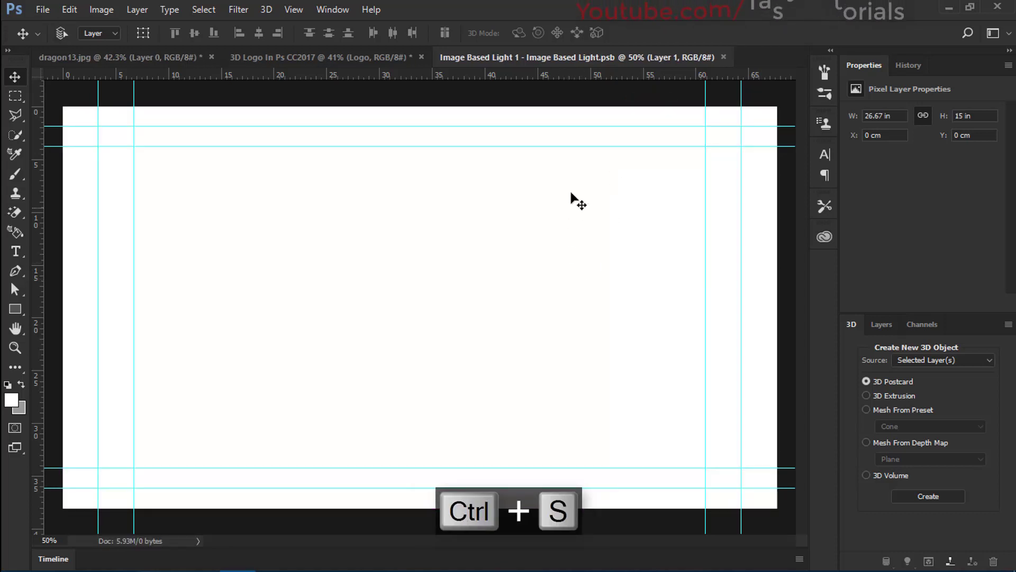
click(723, 57)
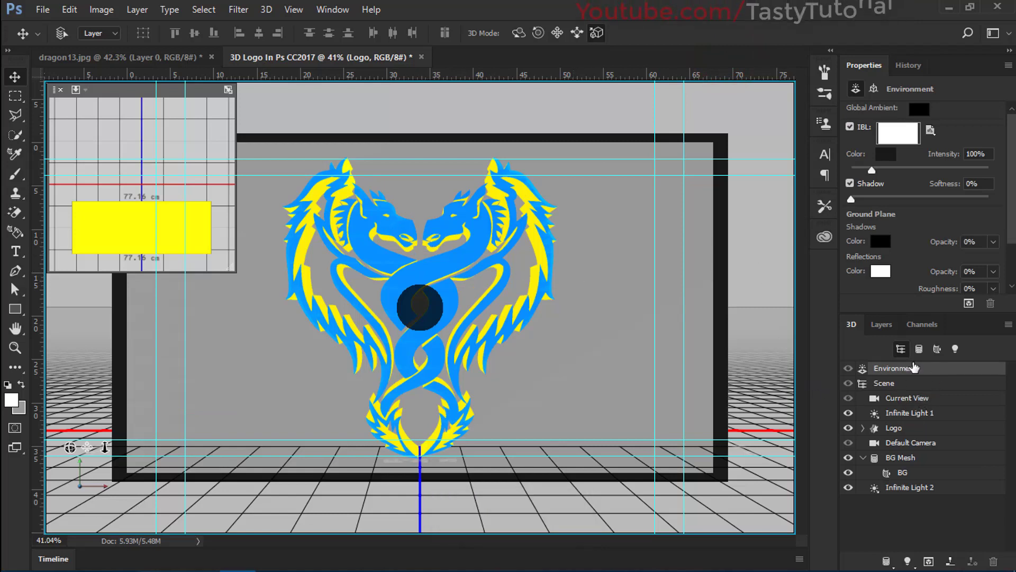
Step: Set the environment's IBL intensity to 50%
click(917, 369)
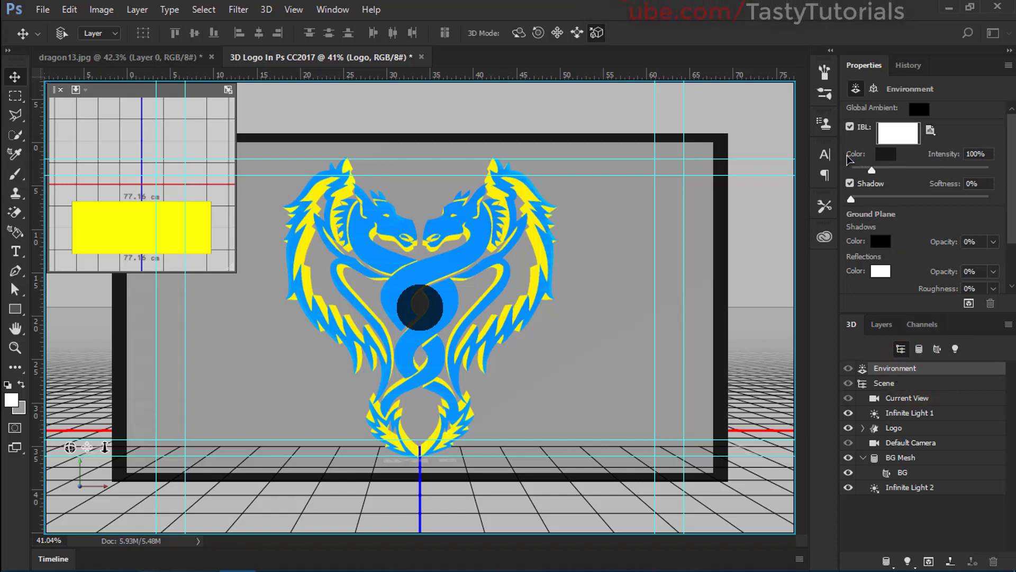
click(991, 155)
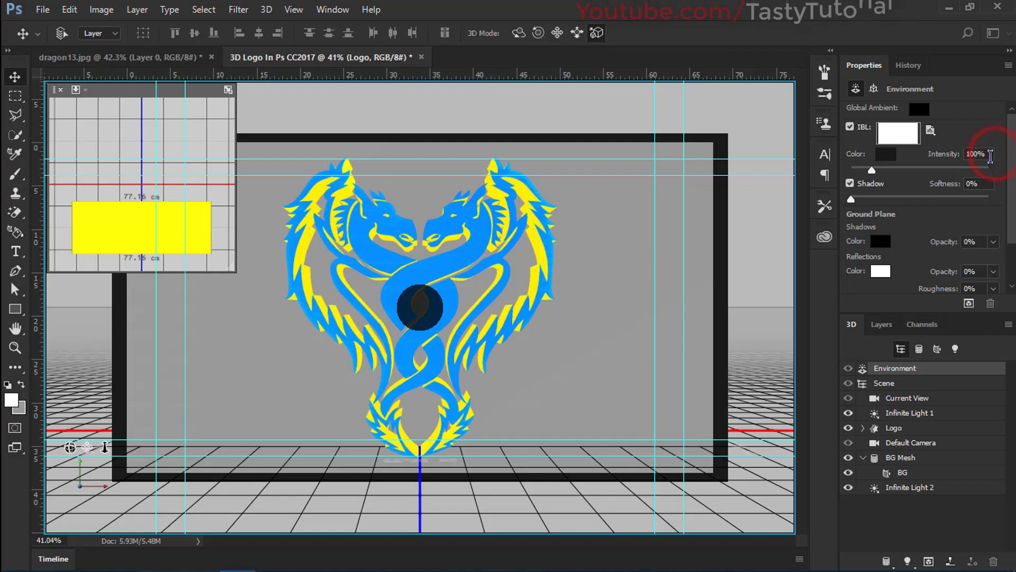
double_click(986, 155)
text(0)
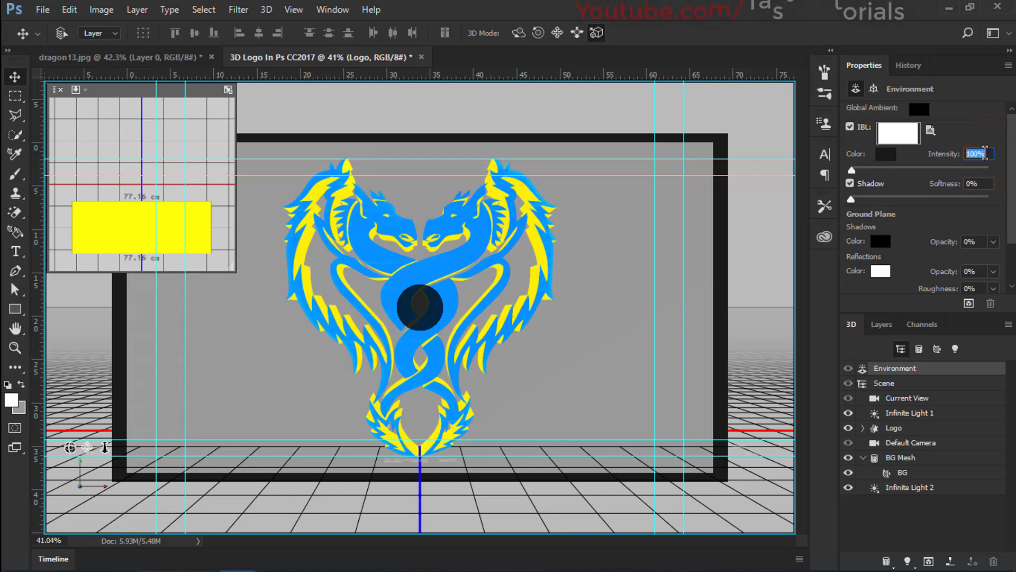
text(0)
key(Return)
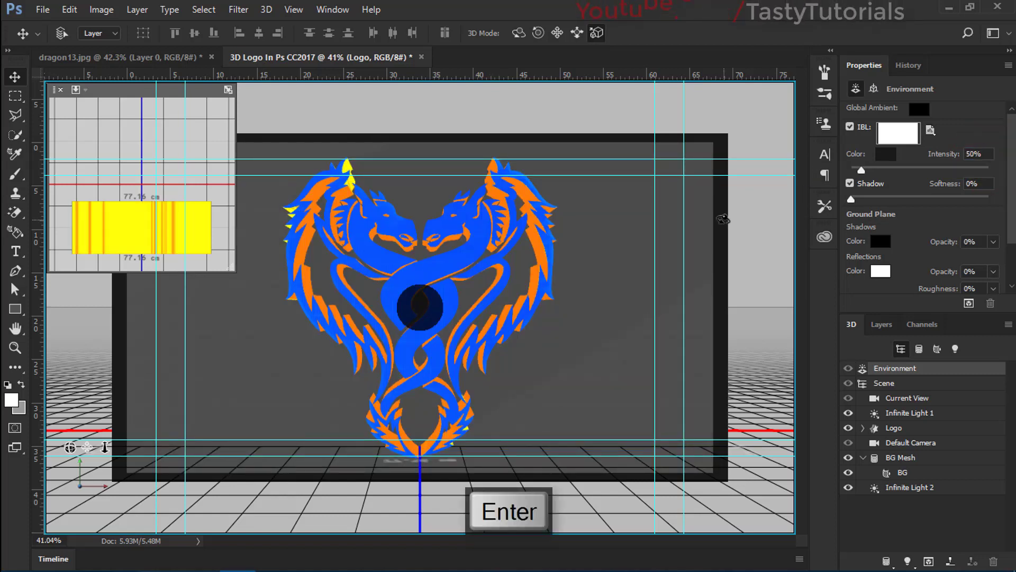
Step: Start a test render of the 3D layer and stop it partway through
click(267, 9)
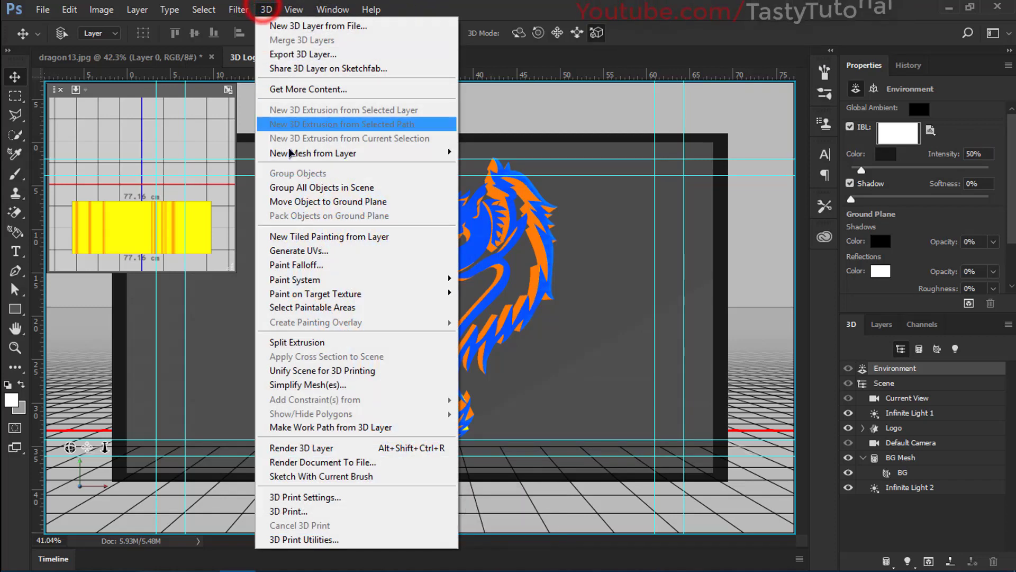
click(311, 448)
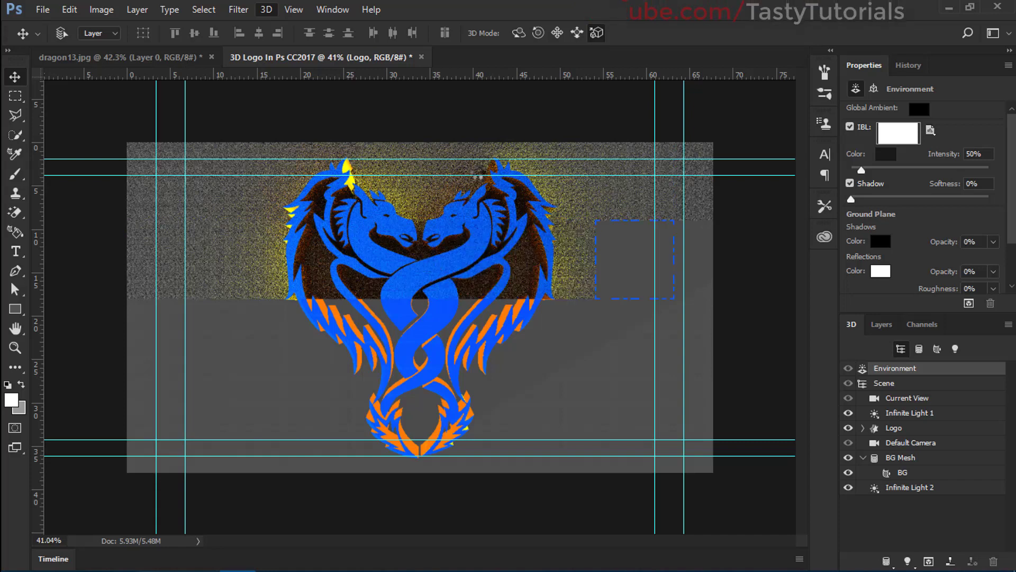
key(Escape)
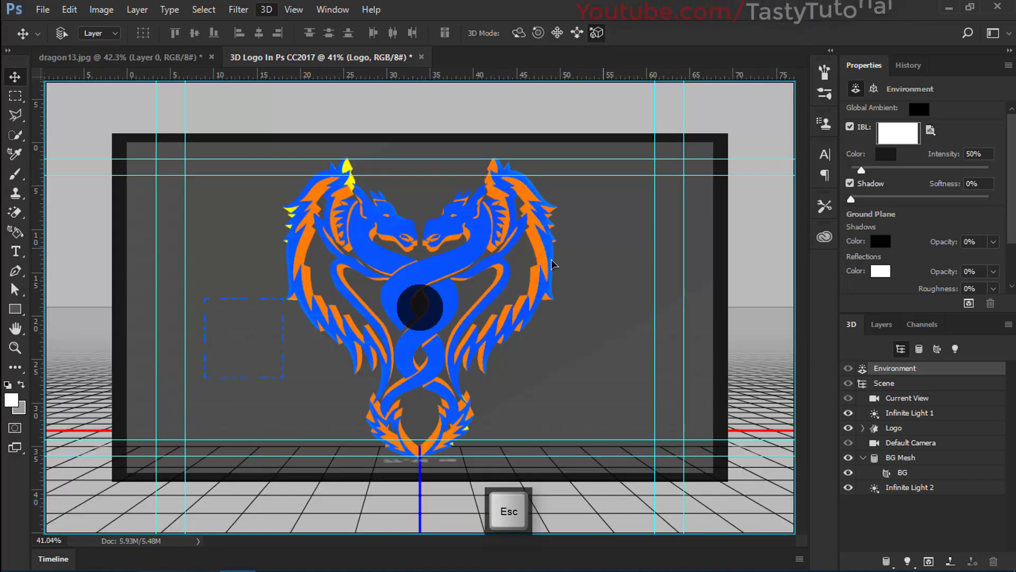
Step: Examine the settings of the logo's extrusion, back bevel and back inflation materials
click(900, 398)
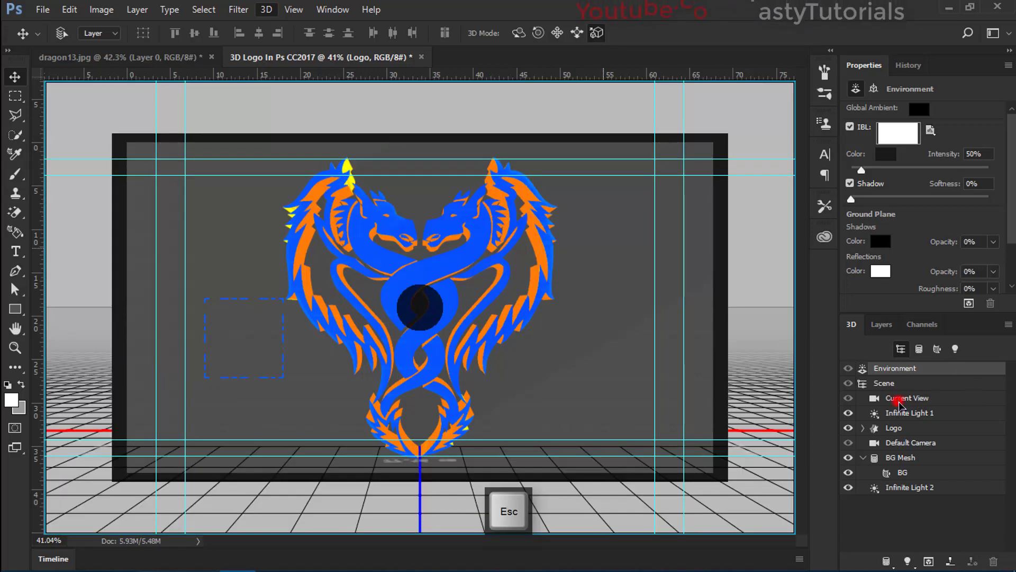
click(900, 427)
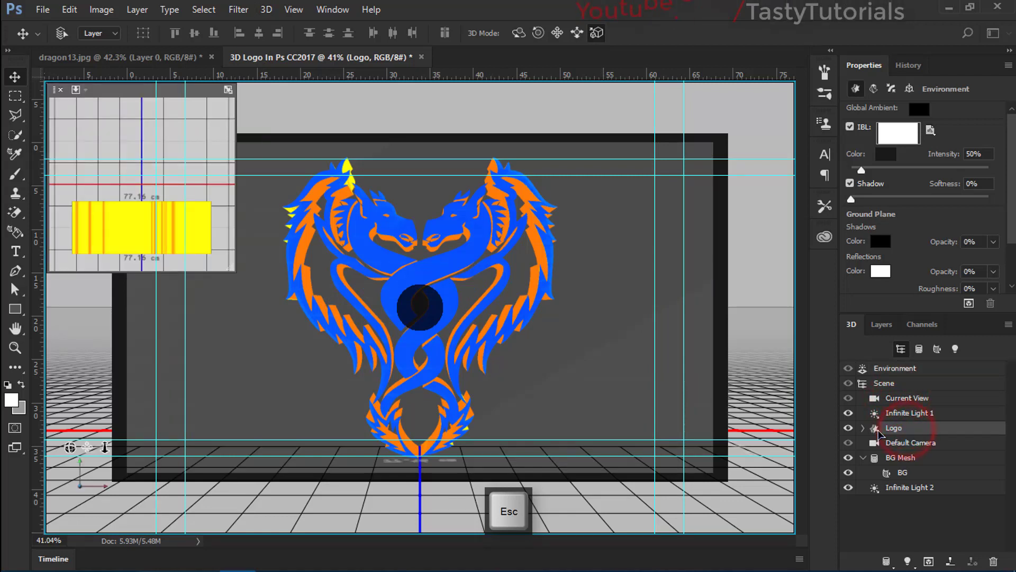
click(864, 429)
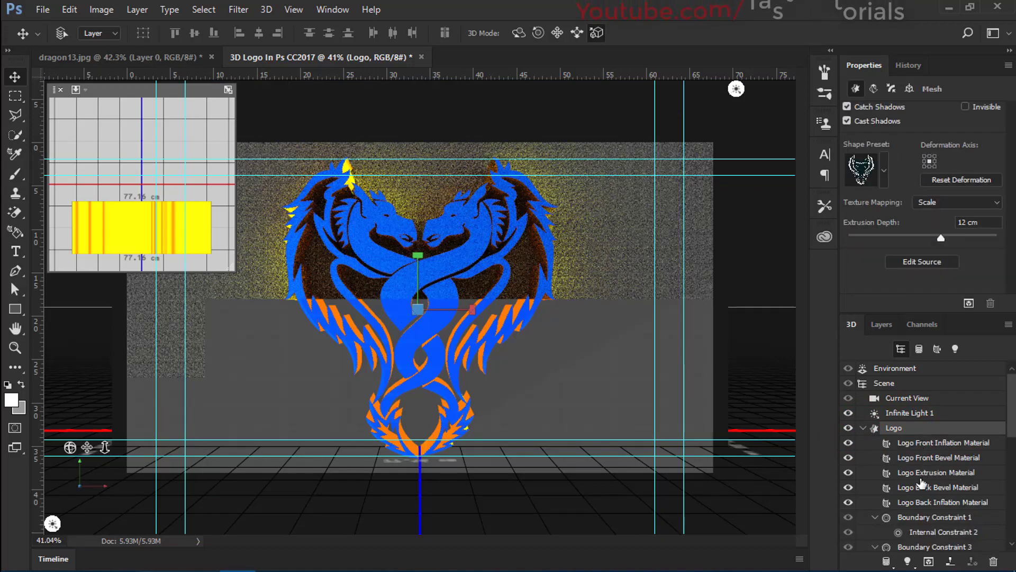
click(918, 503)
shift+click(919, 474)
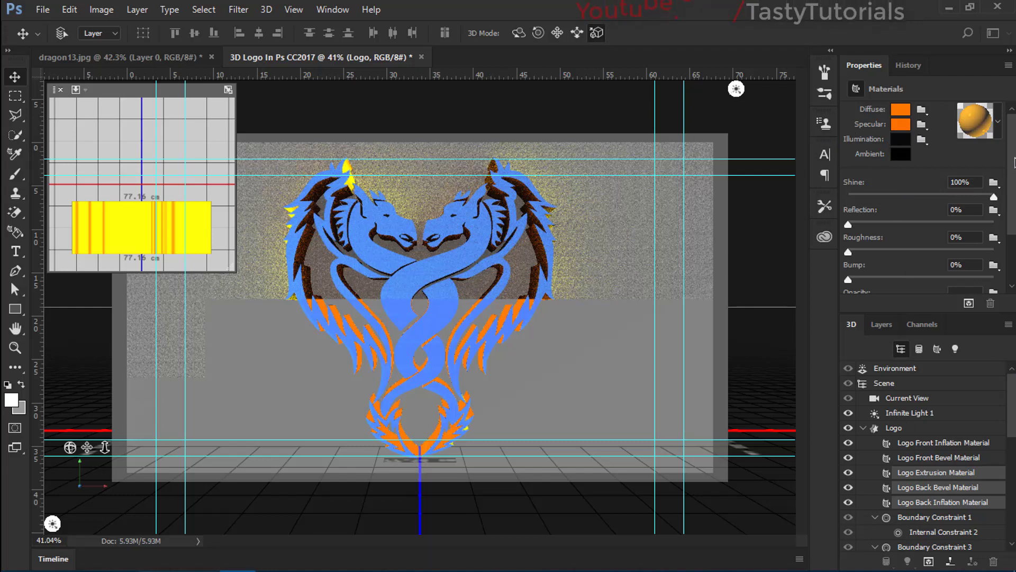
drag(1013, 163, 1014, 214)
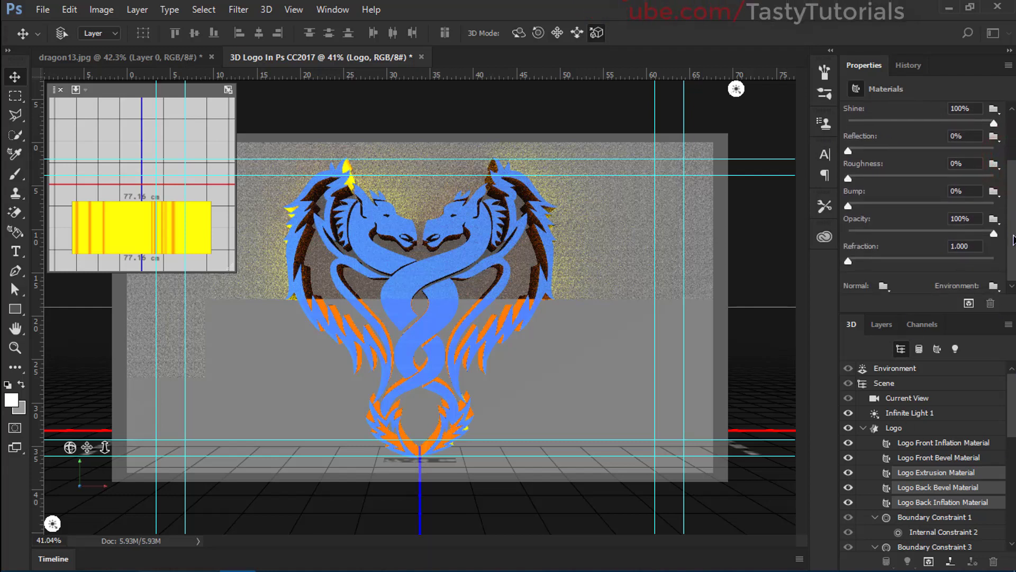
click(863, 428)
Step: Set the intensity of Infinite Light 1 to 500%
click(908, 413)
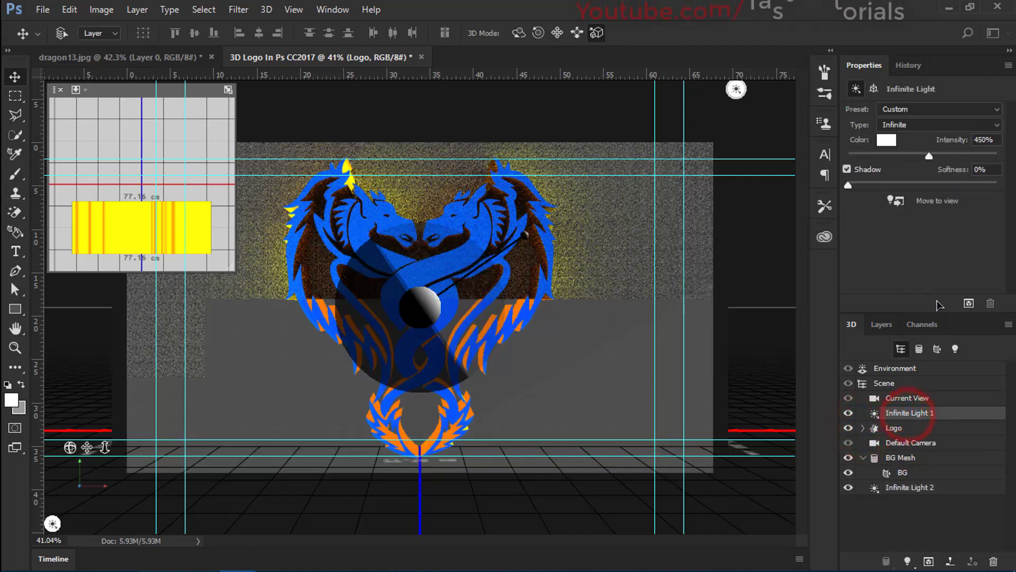
click(991, 139)
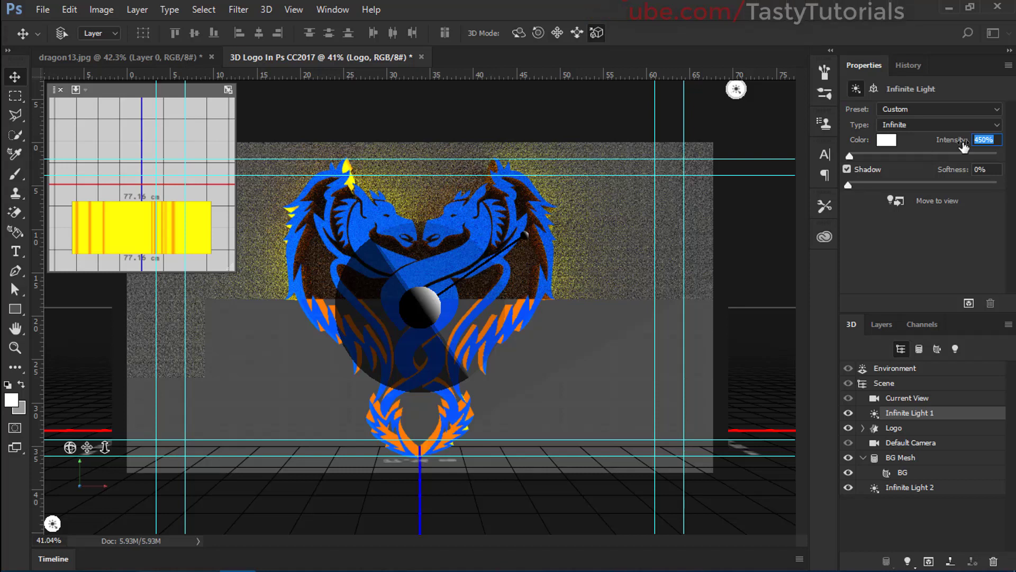
text(500)
key(Return)
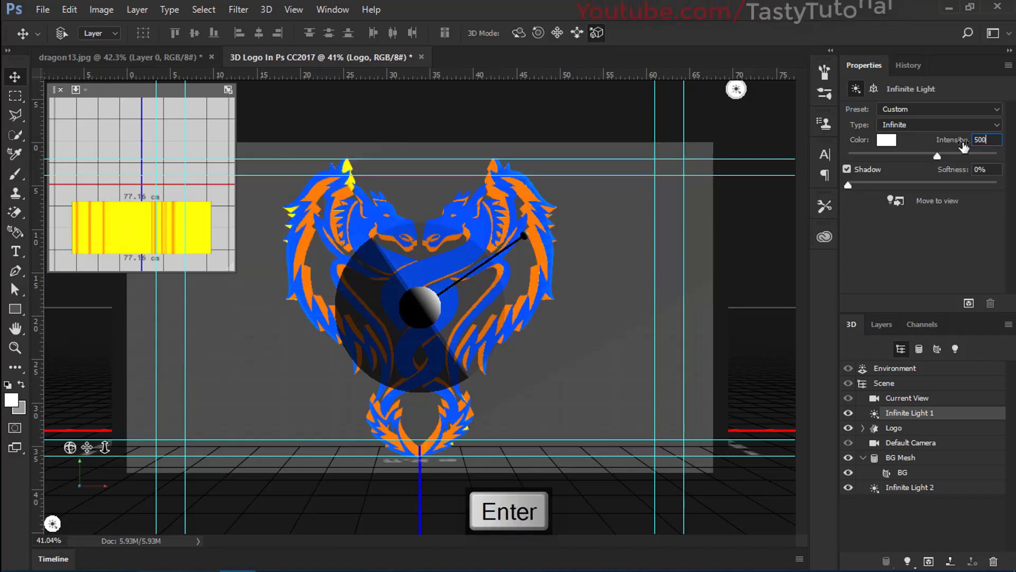
Step: Set the intensity of Infinite Light 2 to 500%
click(919, 489)
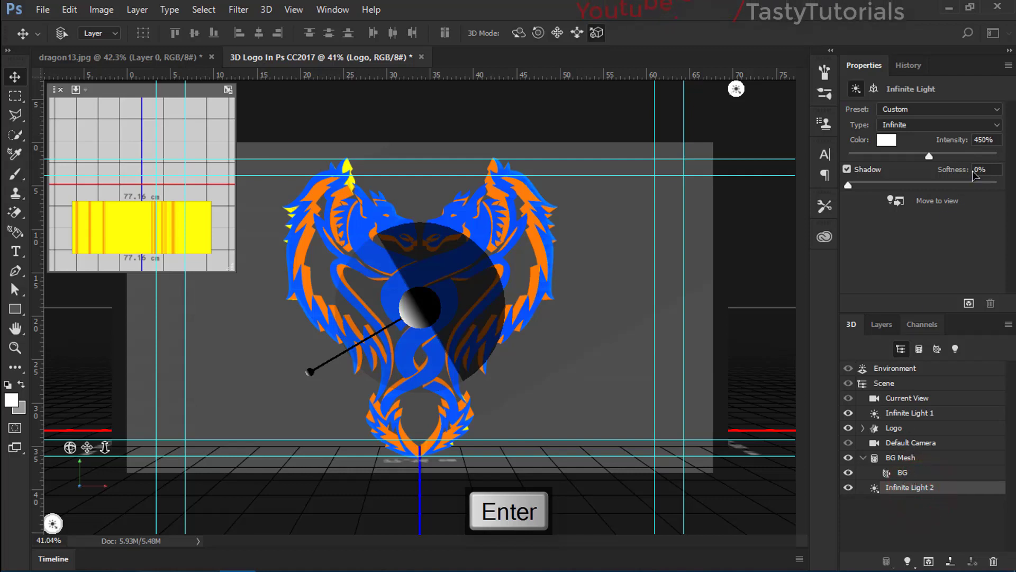
click(983, 140)
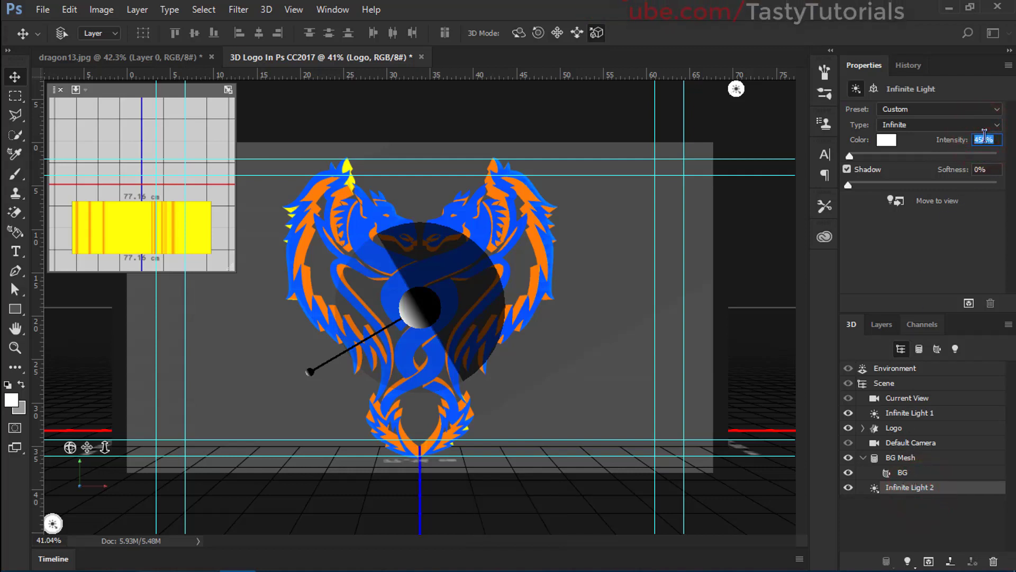
text(500)
key(Return)
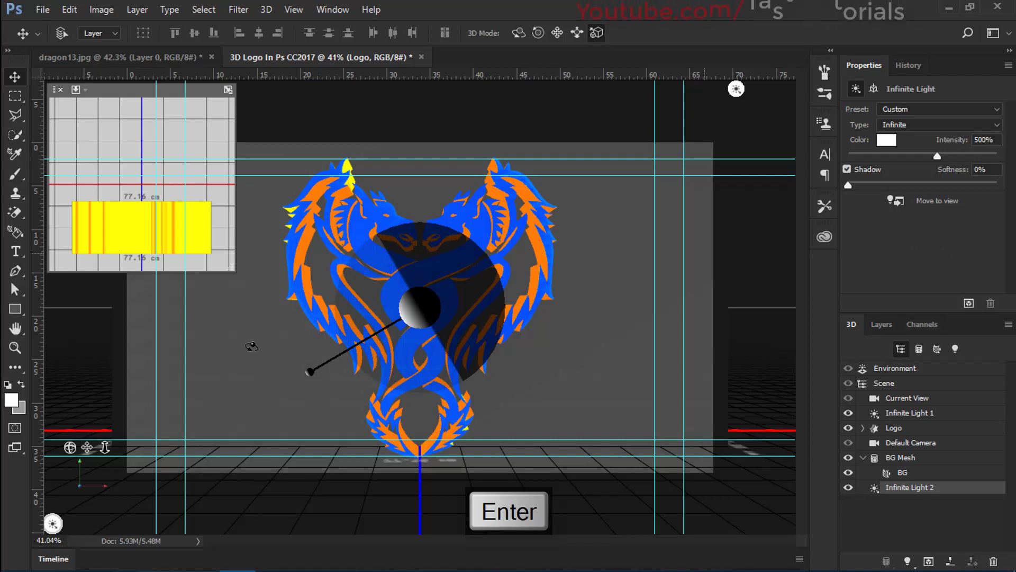
Step: Fine-tune the direction of Infinite Light 1, turning it slightly more toward the logo's front while keeping it at the upper right
click(737, 89)
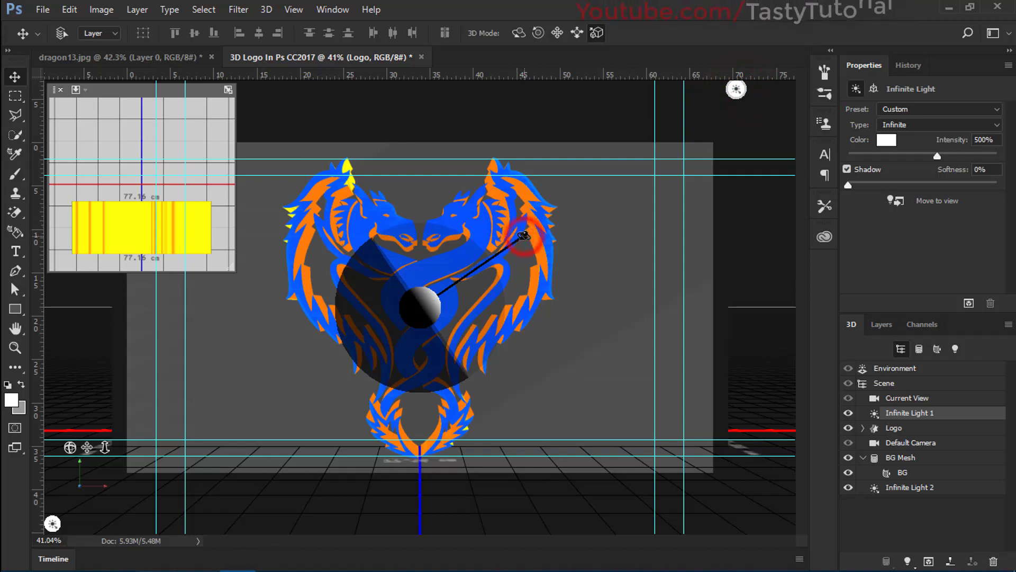
drag(524, 235, 523, 239)
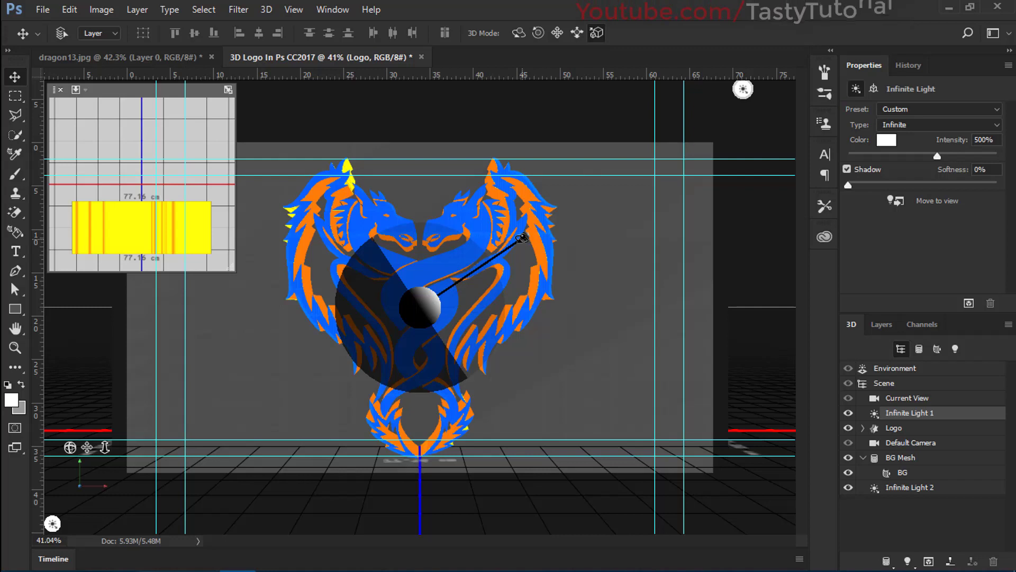
drag(522, 238, 523, 238)
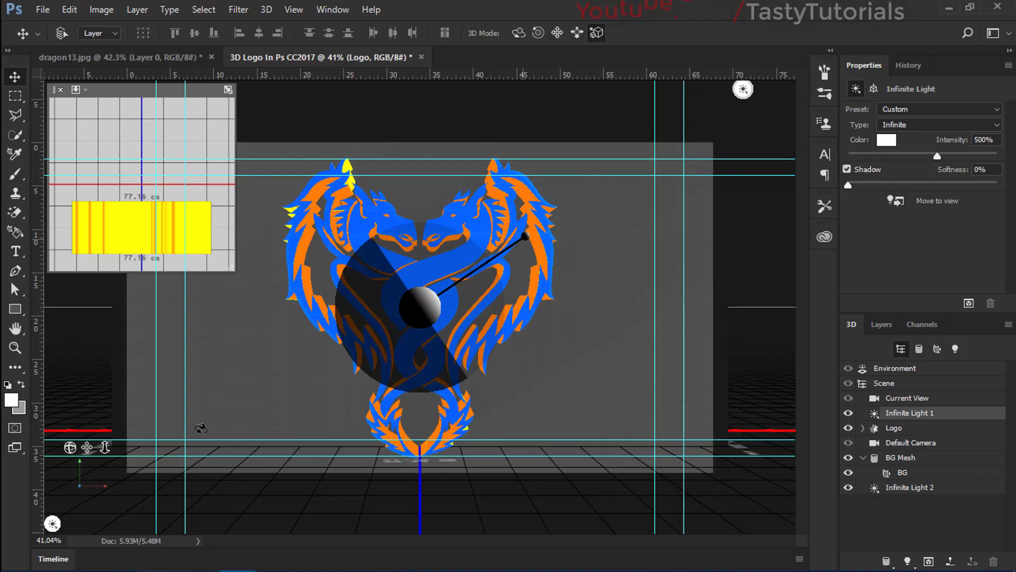
Step: Fine-tune the direction of Infinite Light 2 slightly, keeping it aimed from the logo's lower left
click(52, 524)
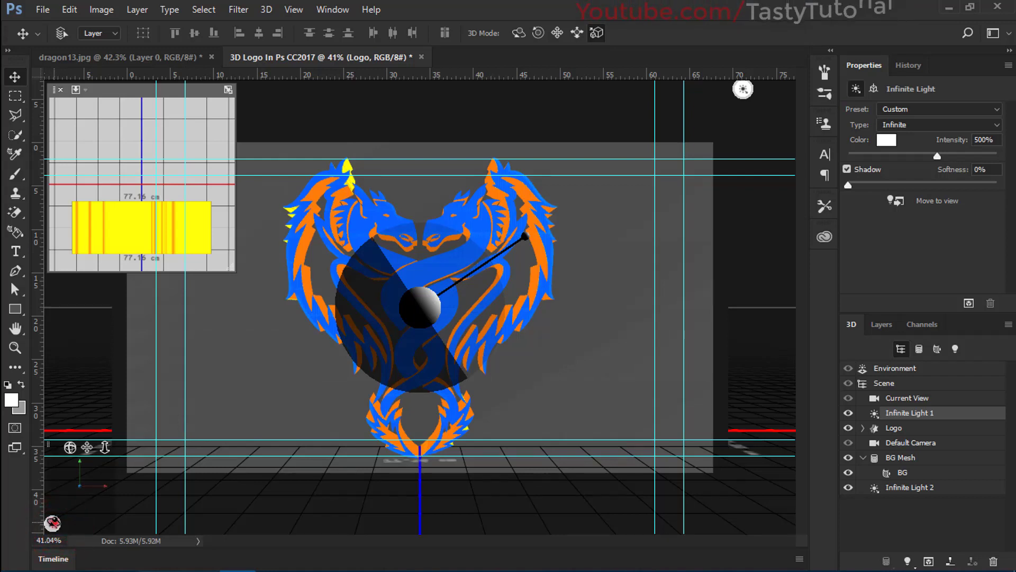
click(53, 523)
click(901, 486)
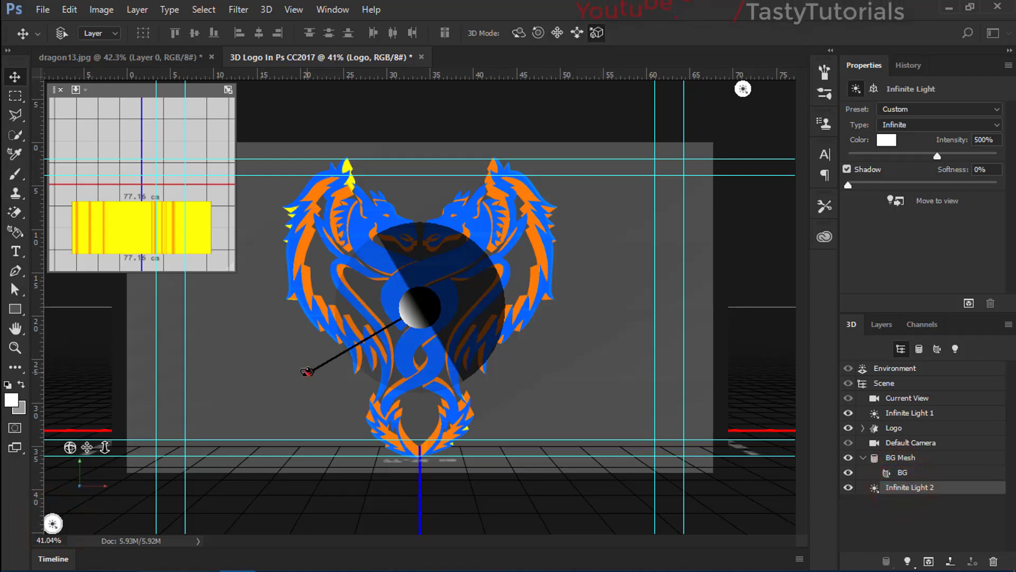
drag(309, 371, 306, 371)
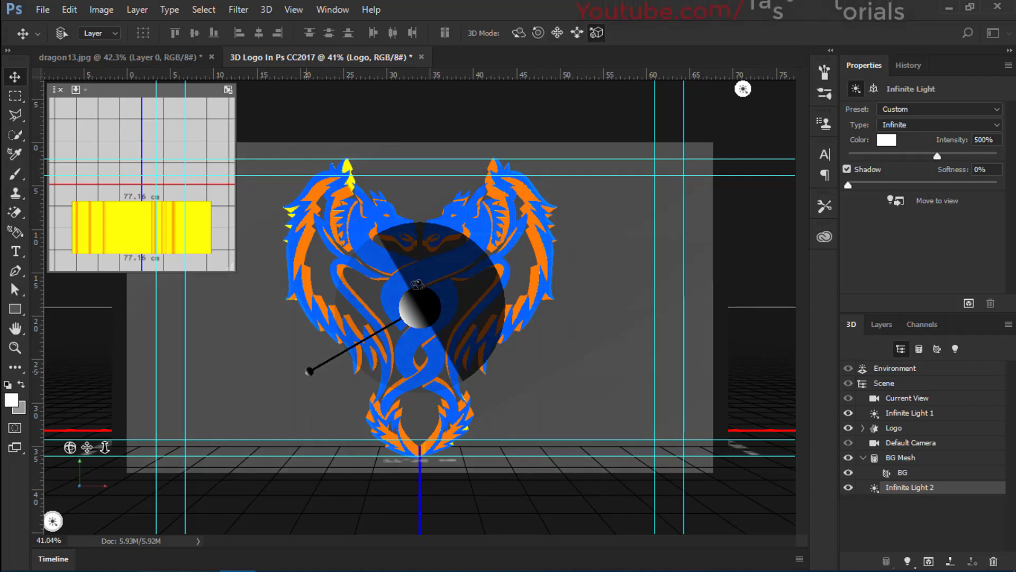
Step: Render the 3D layer with the adjusted lights
click(282, 8)
mouse_move(266, 9)
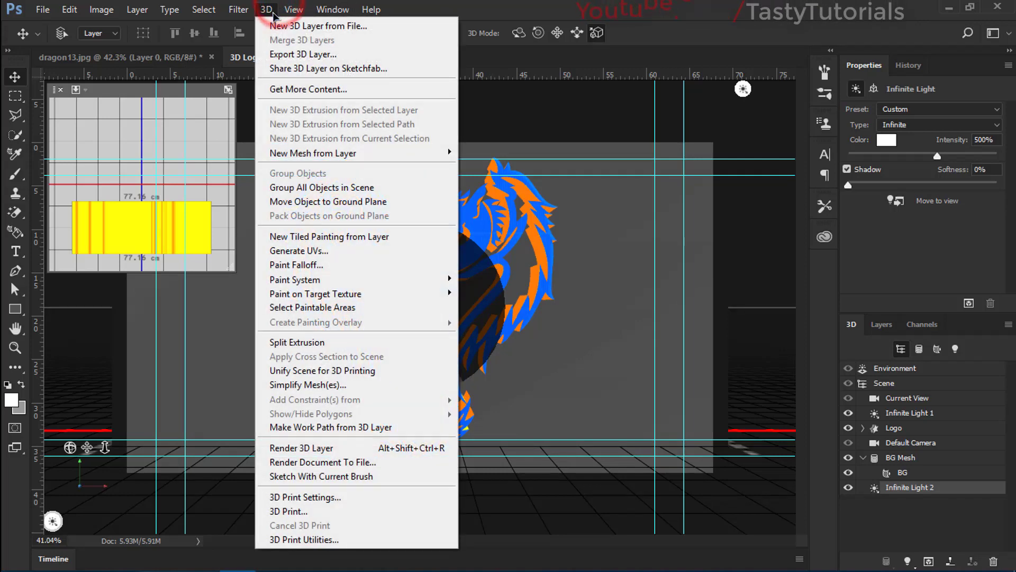
click(307, 450)
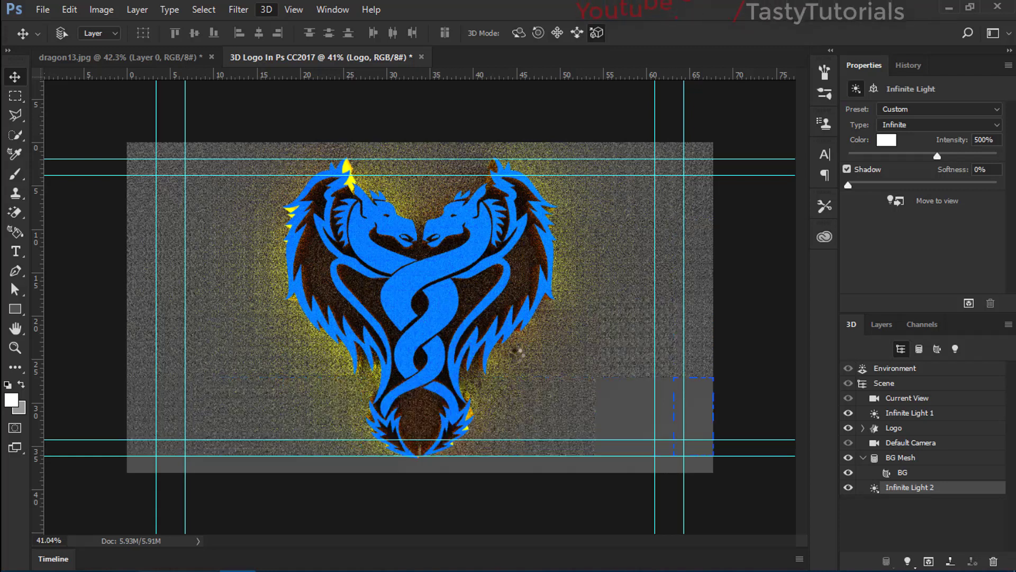
Step: Stop the running render and set the Environment's image-based light intensity to 40%
key(Escape)
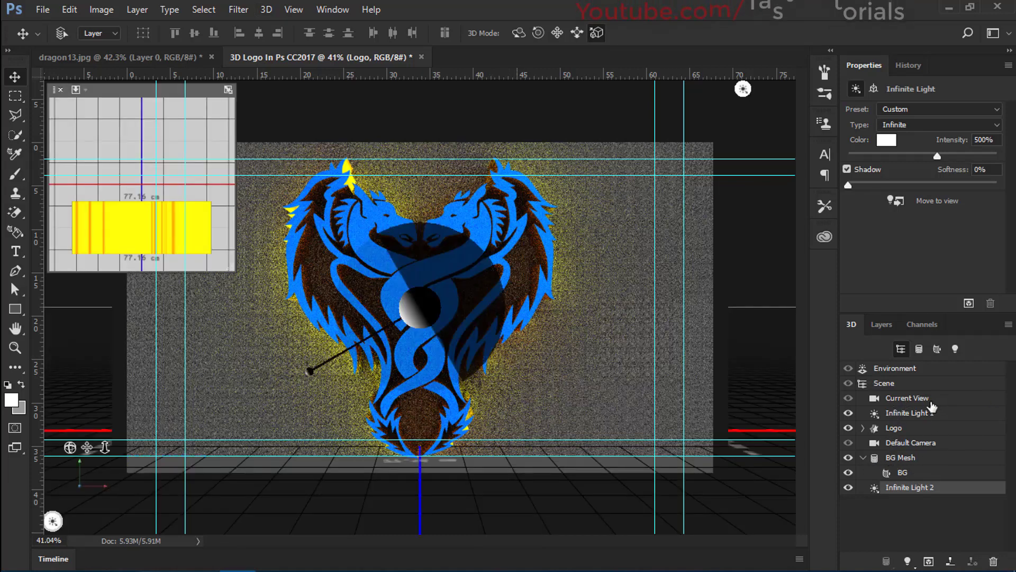
click(895, 371)
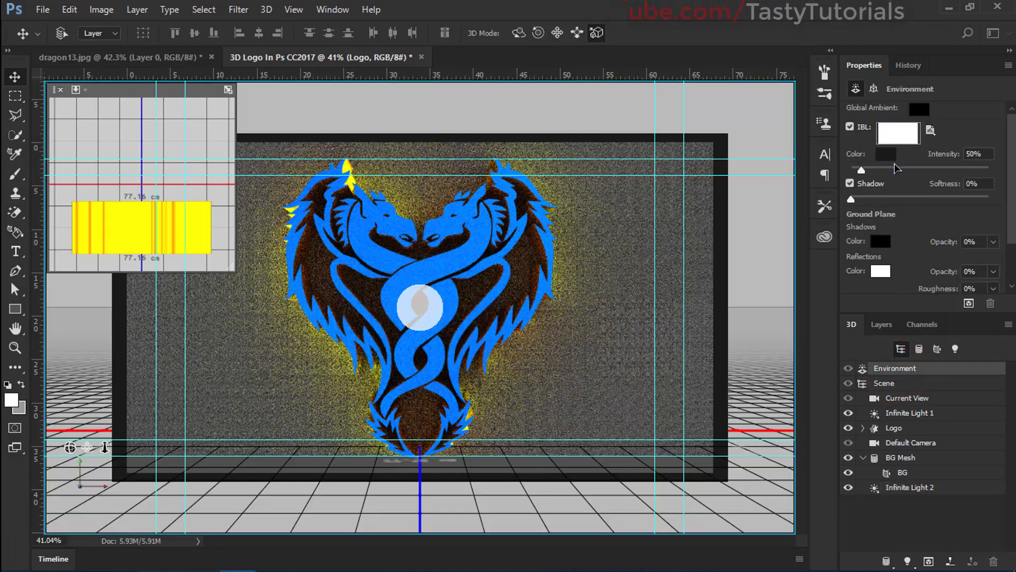
click(977, 153)
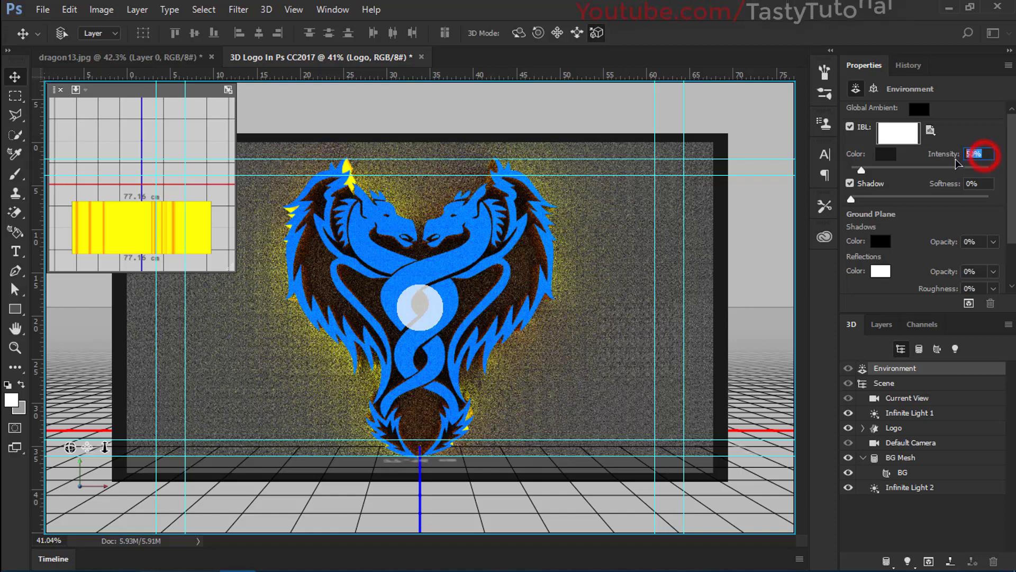
text(5)
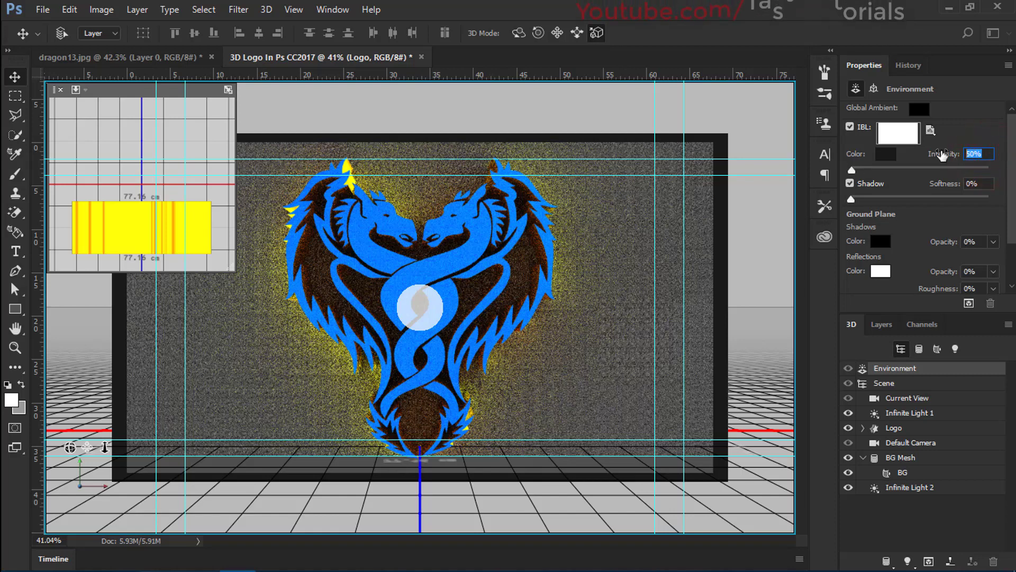
text(40)
key(Return)
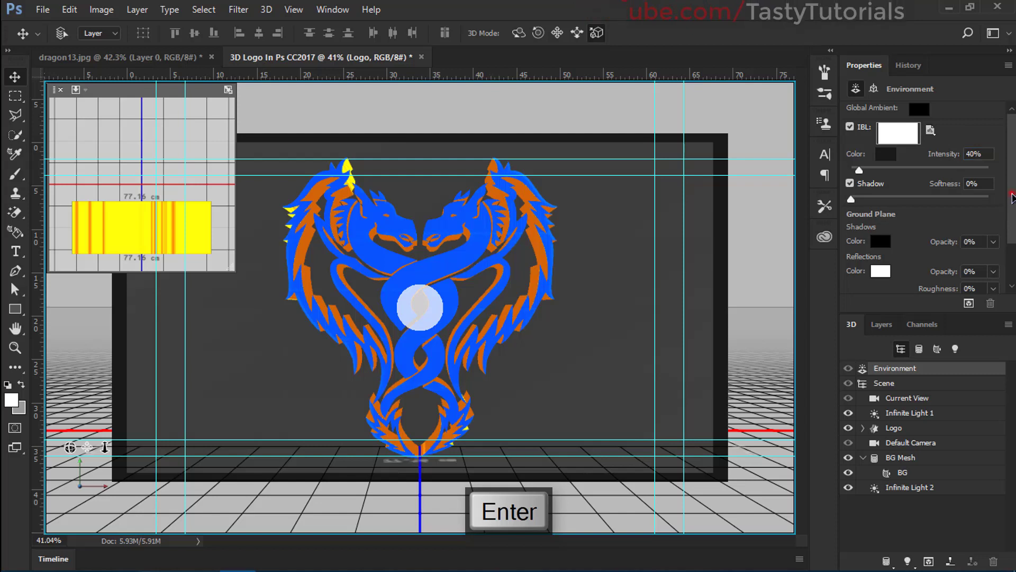
Step: Set the Environment's ground plane reflection opacity to 3% and start a test render of the 3D layer, then cancel it
drag(1012, 195, 1012, 225)
click(996, 226)
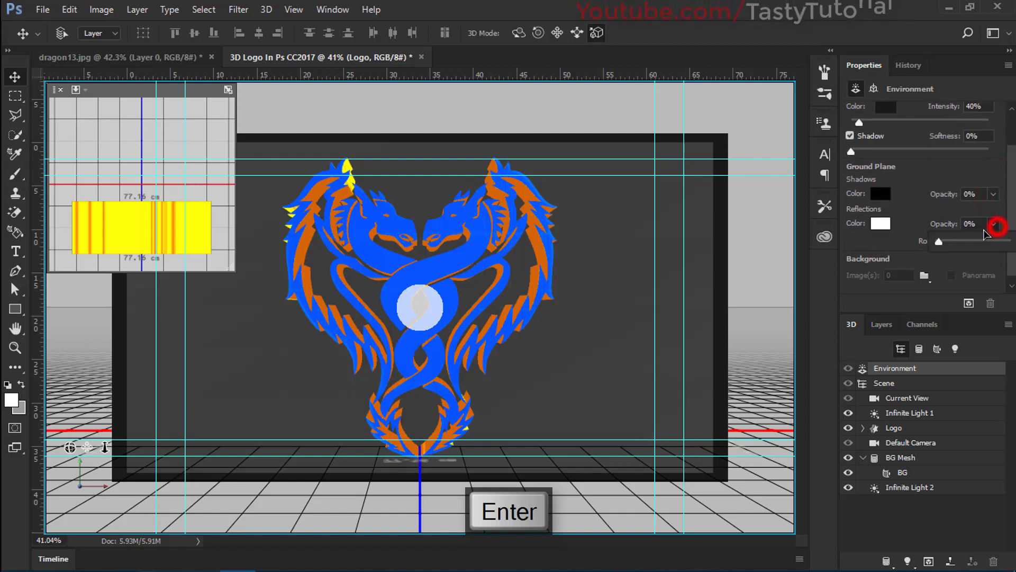
drag(941, 242, 941, 242)
click(945, 242)
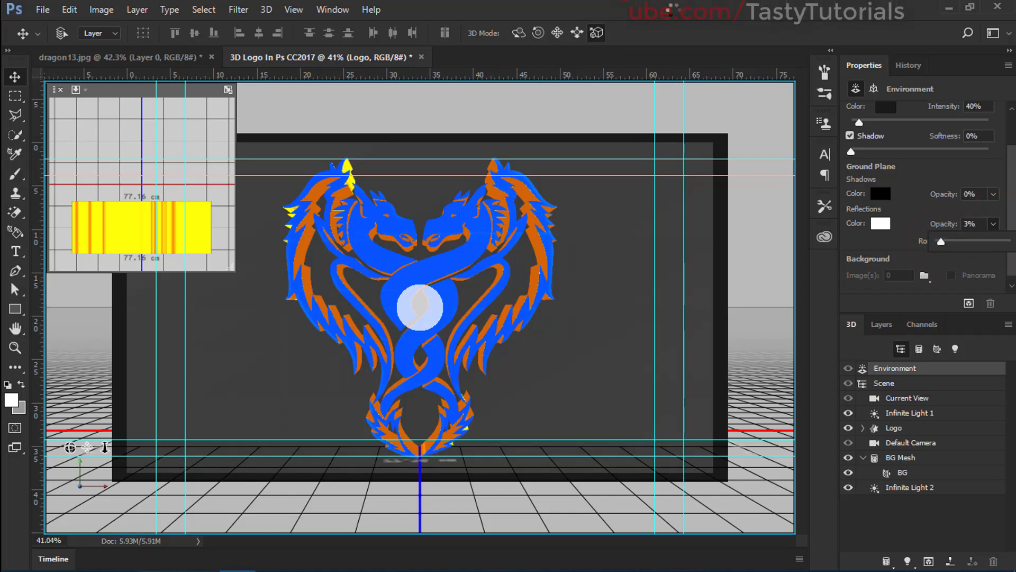
click(266, 9)
click(307, 448)
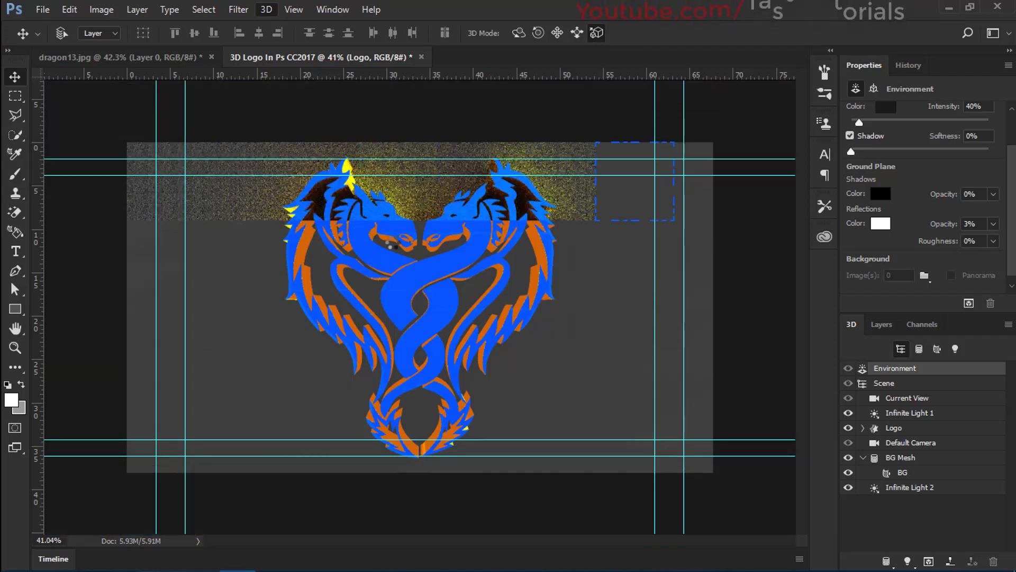
key(Escape)
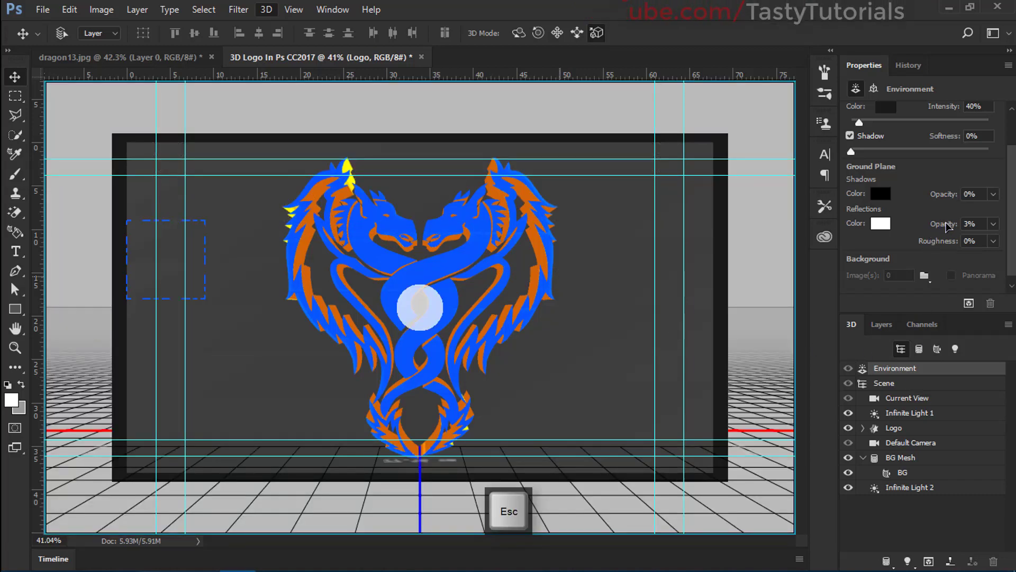
Step: Set the Environment's ground plane reflection opacity back to 0%
drag(935, 227, 909, 227)
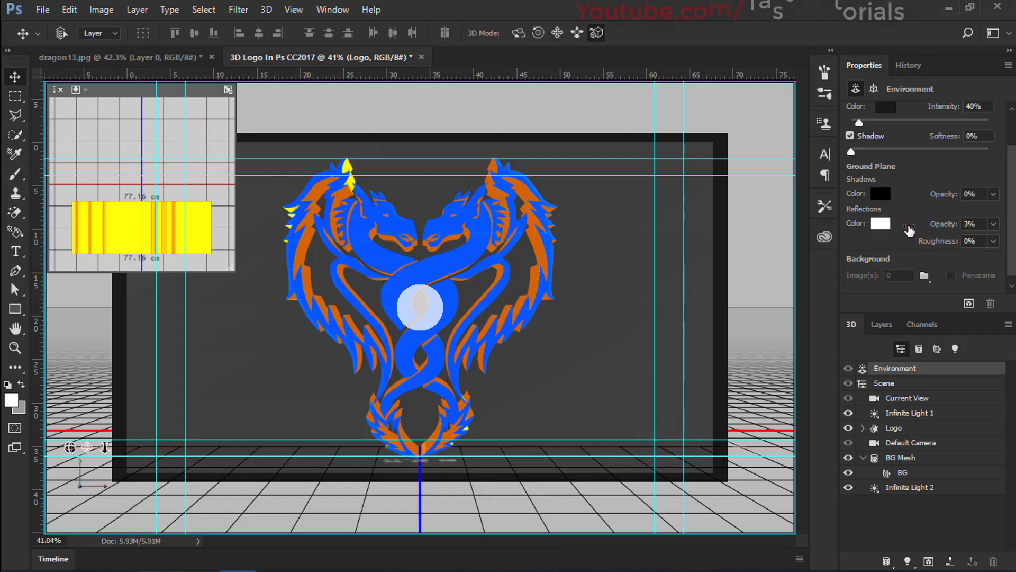
drag(946, 228, 911, 233)
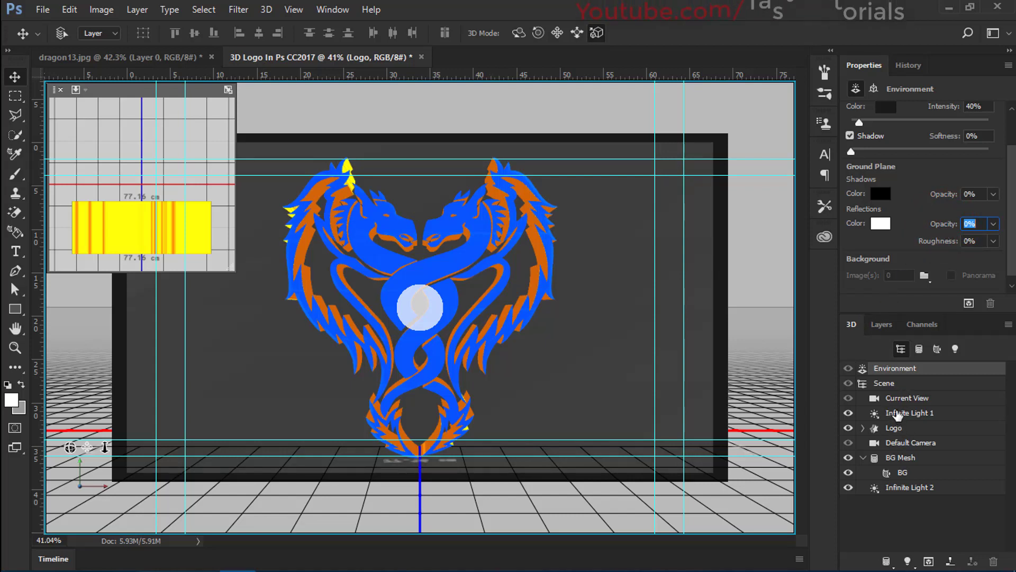
scroll(924, 183, up, 1)
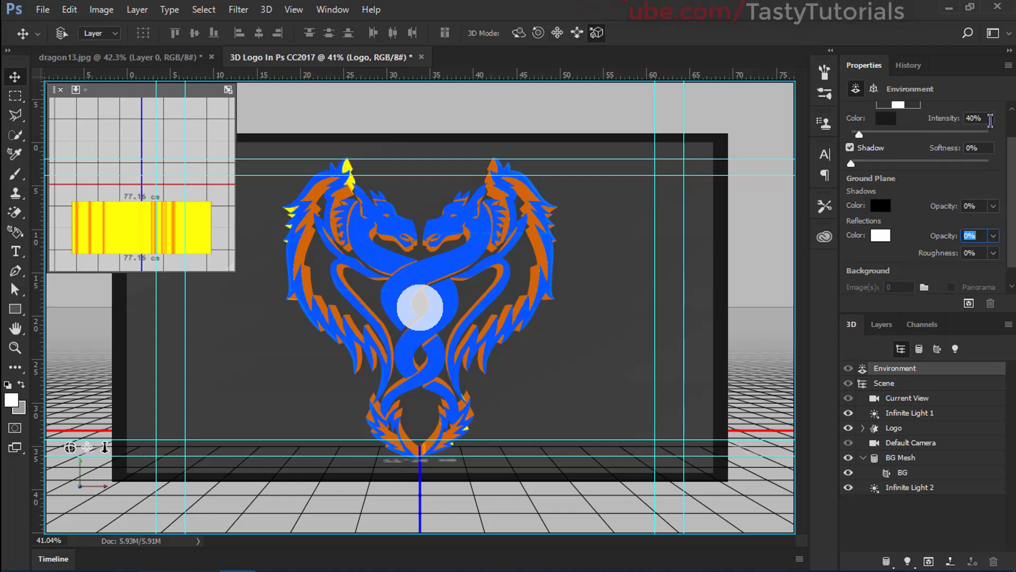
scroll(912, 232, up, 1)
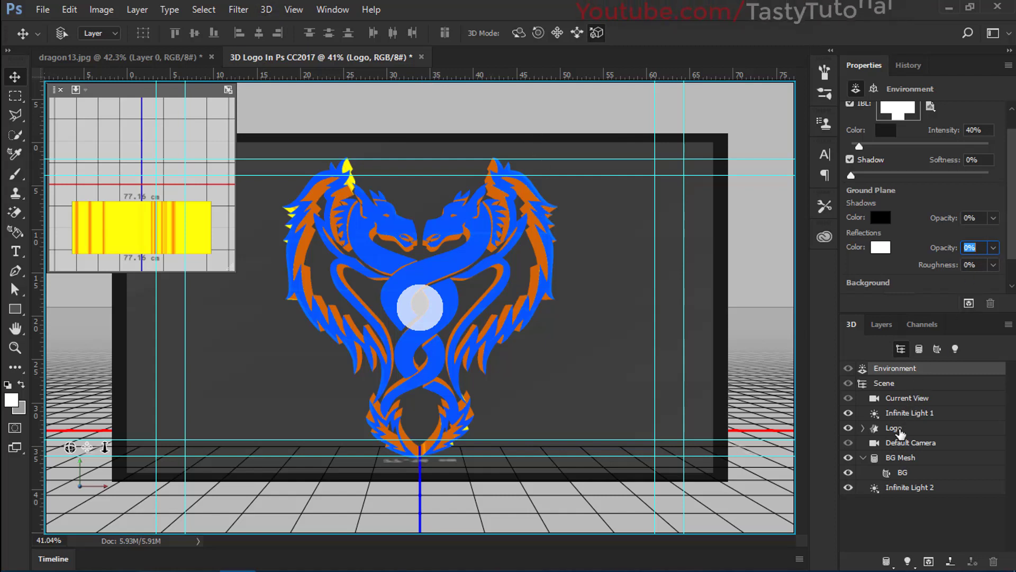
Step: Move the Logo mesh slightly along the Z axis, bringing it a little closer to the background
click(895, 428)
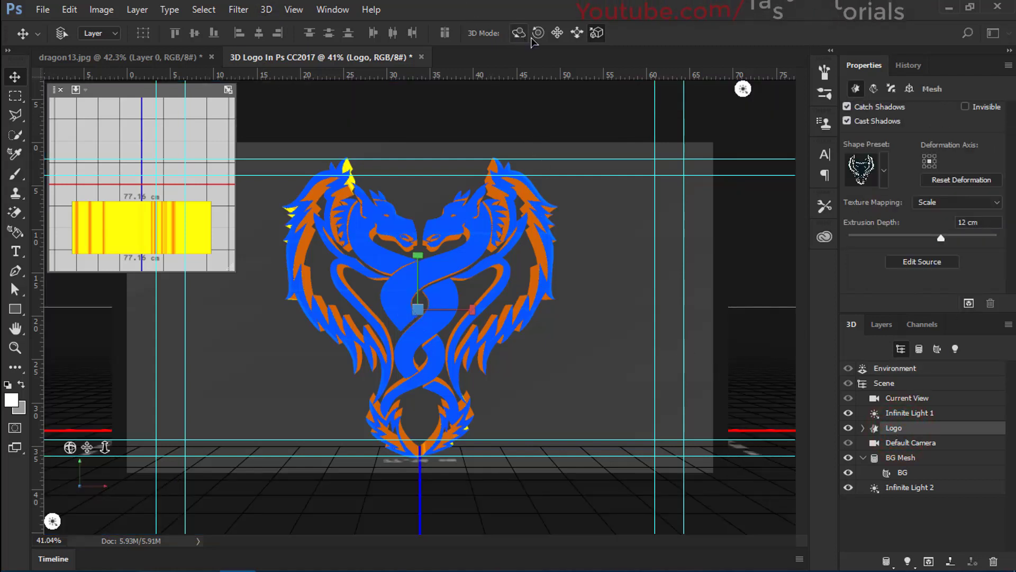
click(557, 33)
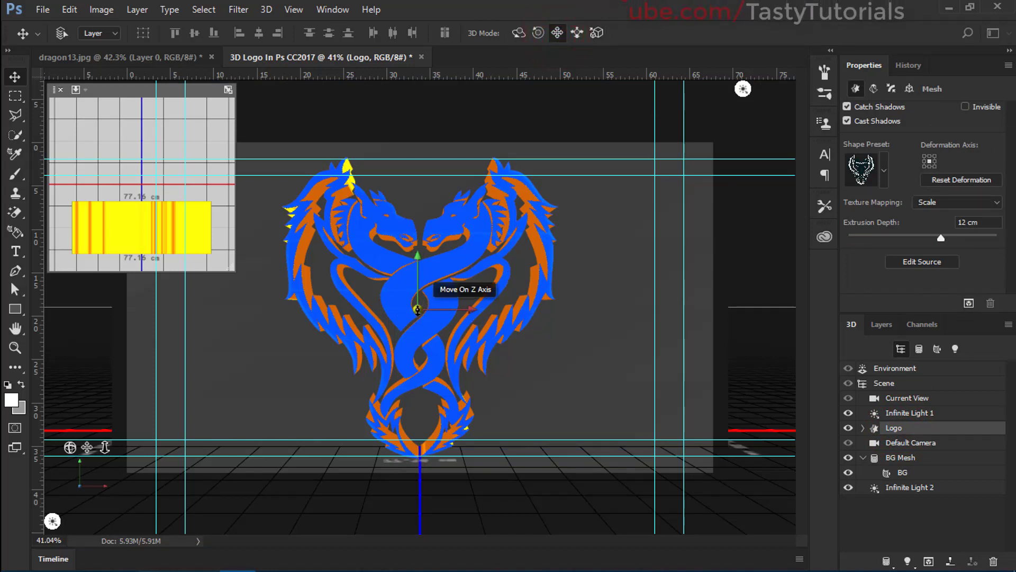
mouse_move(417, 309)
mouse_down()
mouse_move(434, 249)
mouse_move(413, 306)
mouse_up()
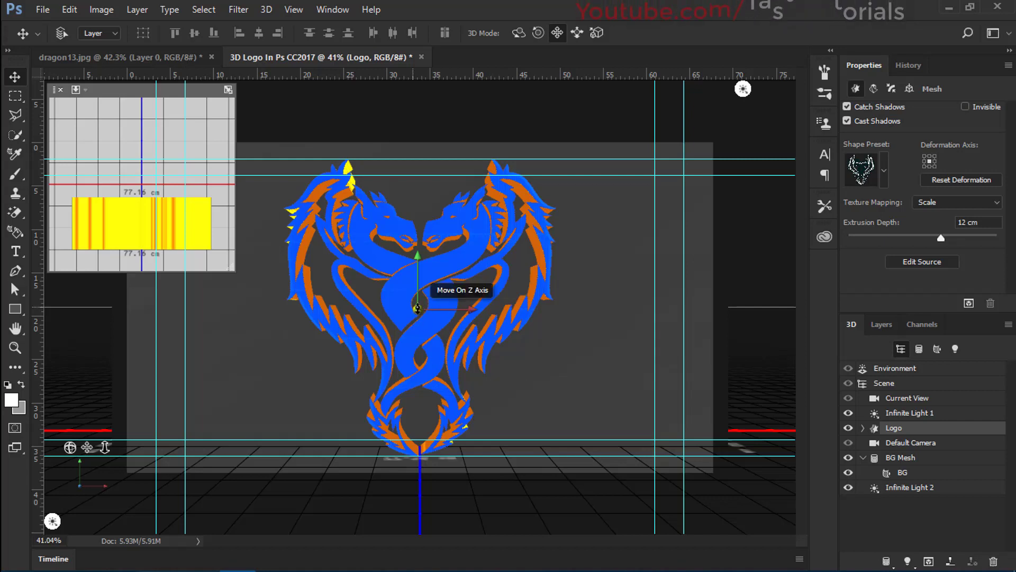
drag(418, 308, 430, 273)
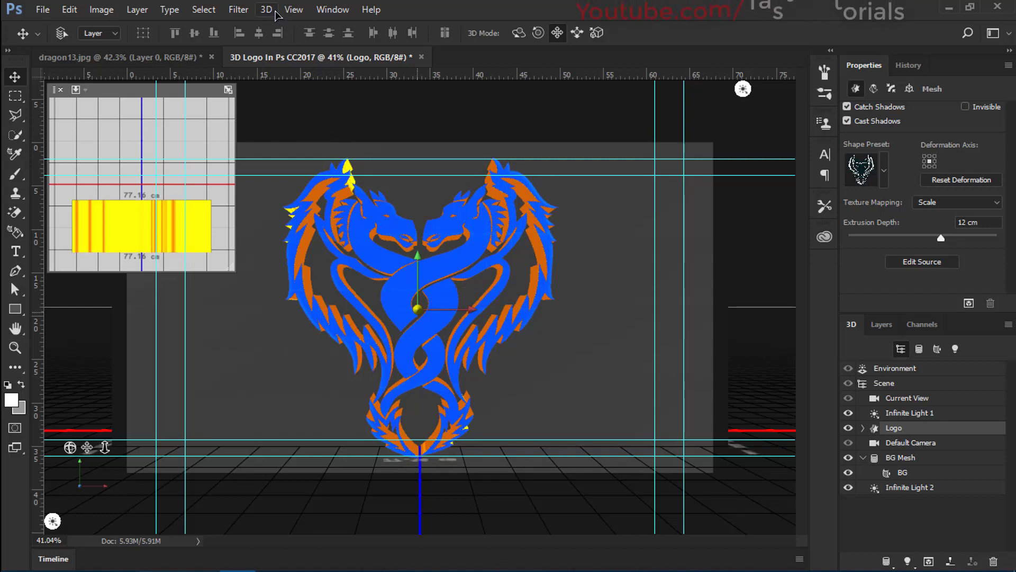
Step: Render the 3D layer with the repositioned logo and stop the render at about 45%
click(266, 10)
click(313, 448)
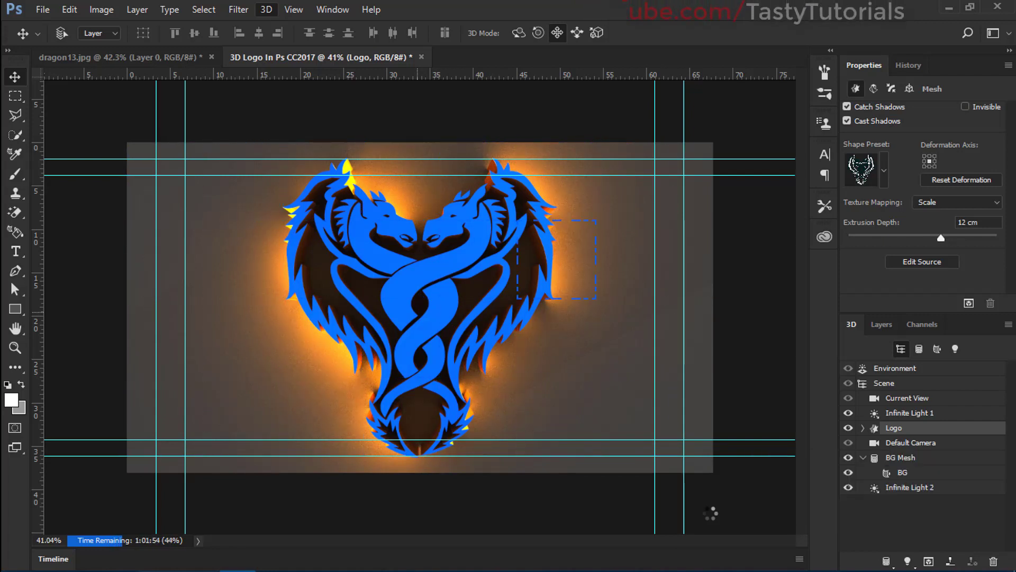
mouse_move(643, 562)
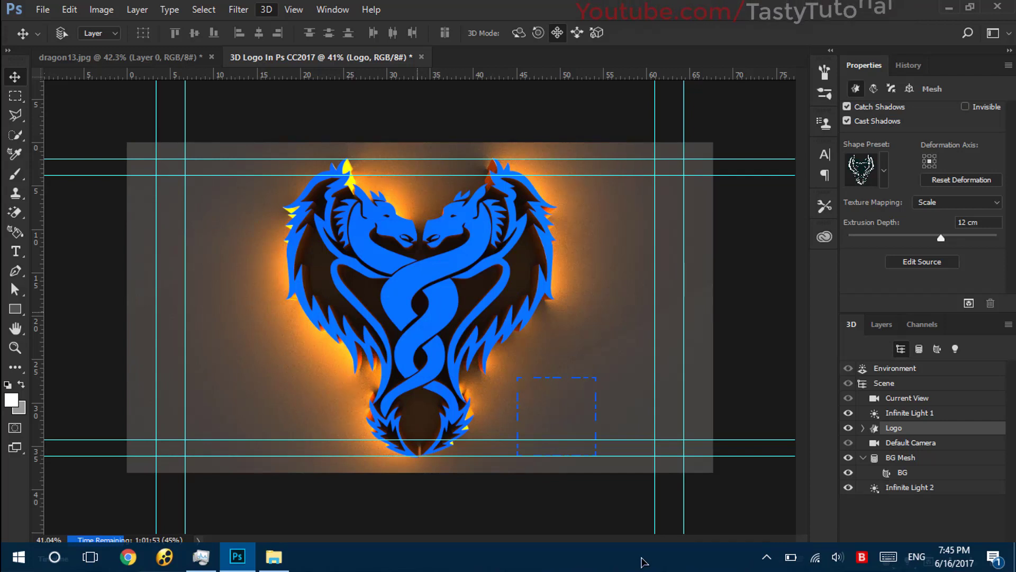
key(XF86MonBrightnessUp)
key(XF86MonBrightnessUp)
key(XF86MonBrightnessUp)
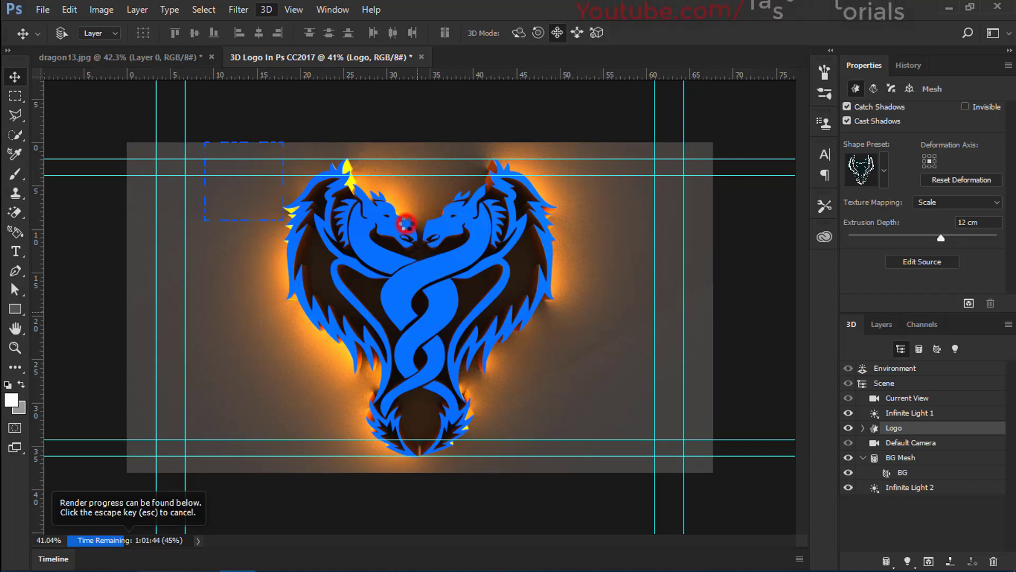
key(Escape)
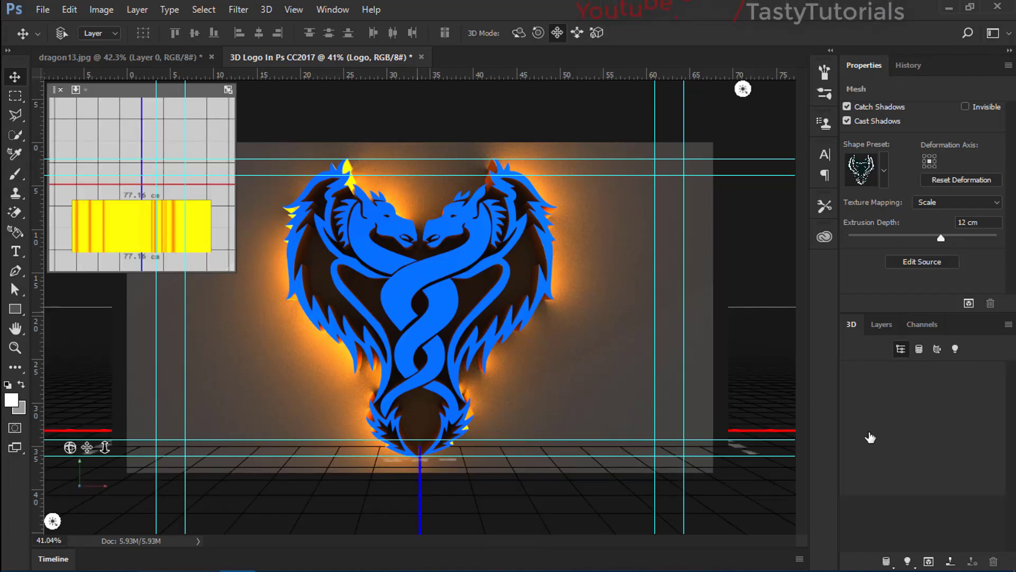
Step: Switch to the Essentials workspace and convert the rendered Logo layer to a smart object
click(1009, 37)
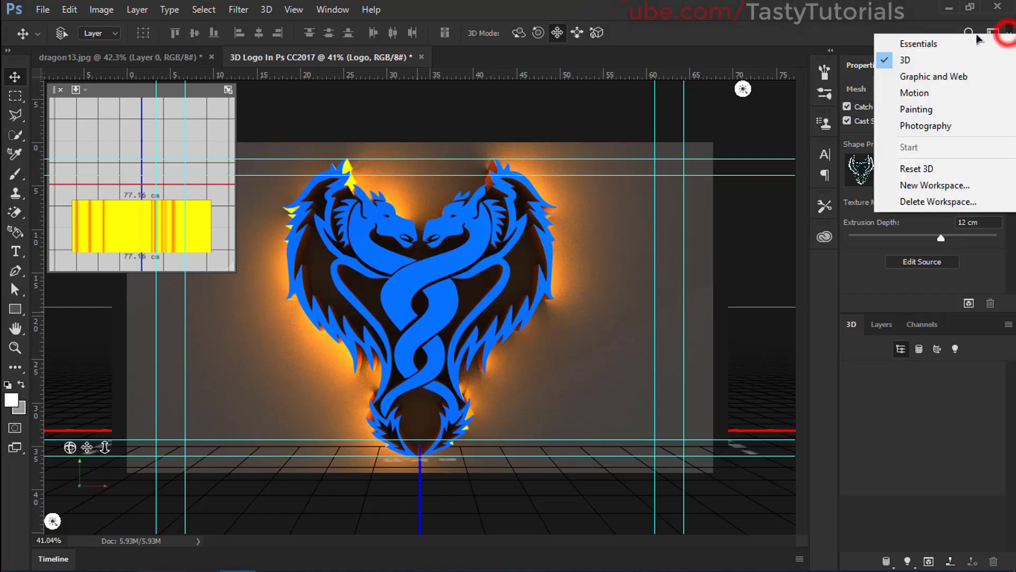
click(951, 44)
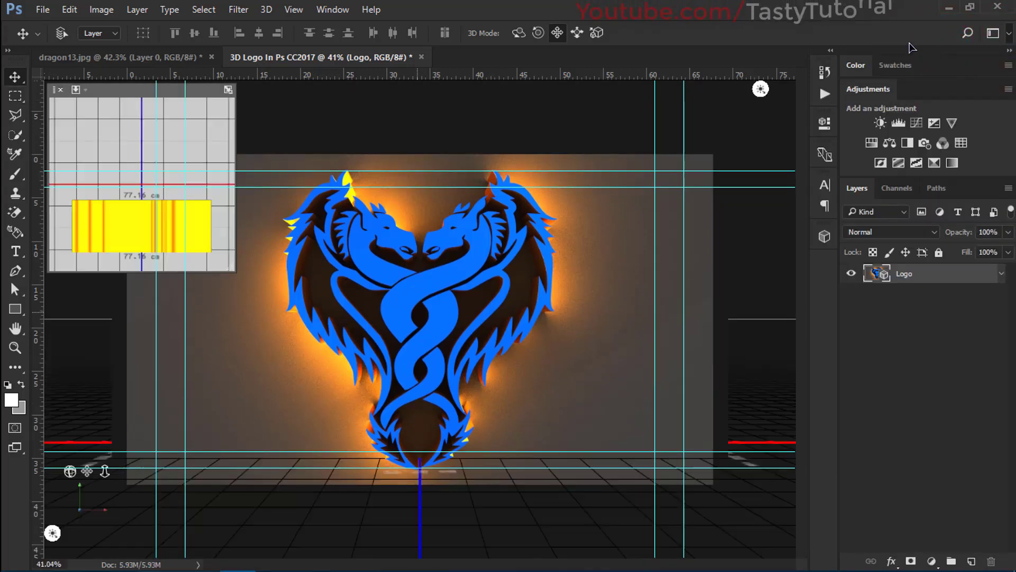
right_click(953, 285)
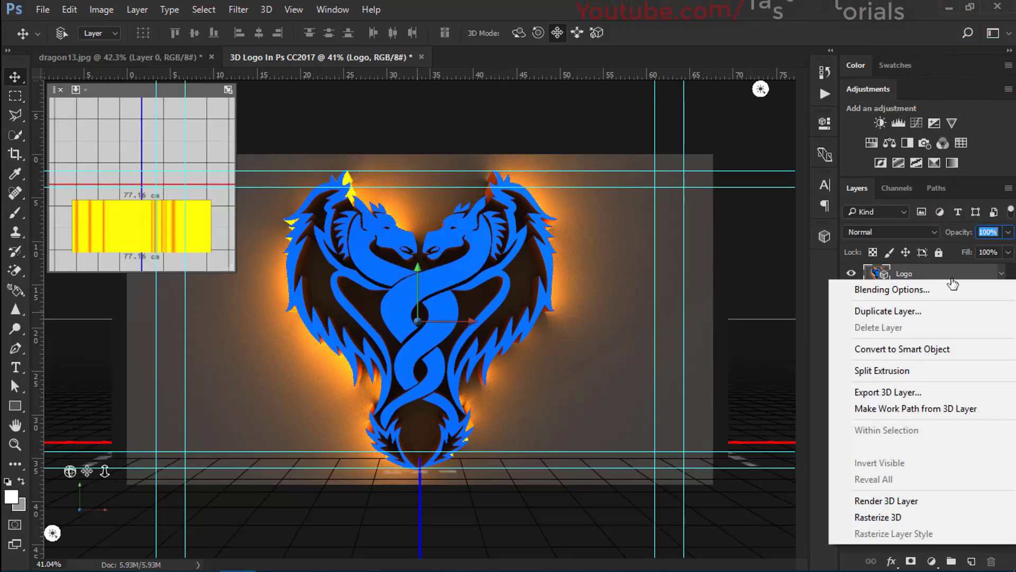
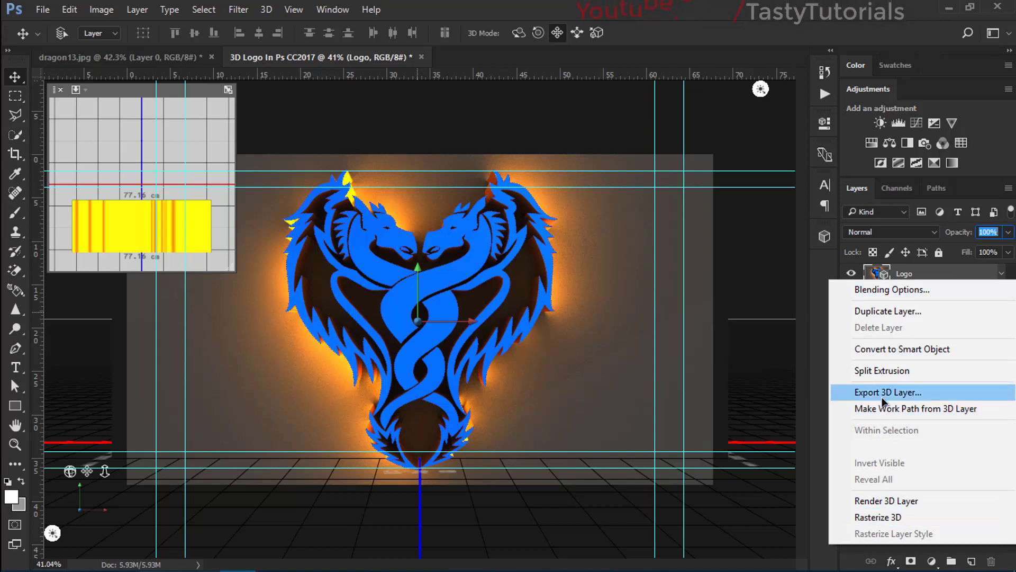
click(910, 349)
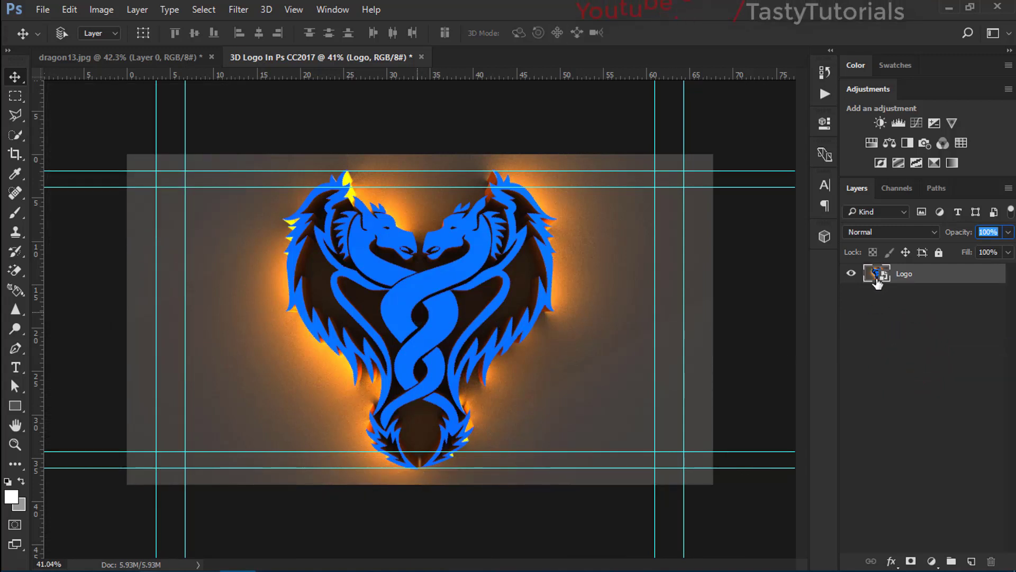
Step: Hide the guides over the artwork and reselect the Logo layer
key(ctrl+h)
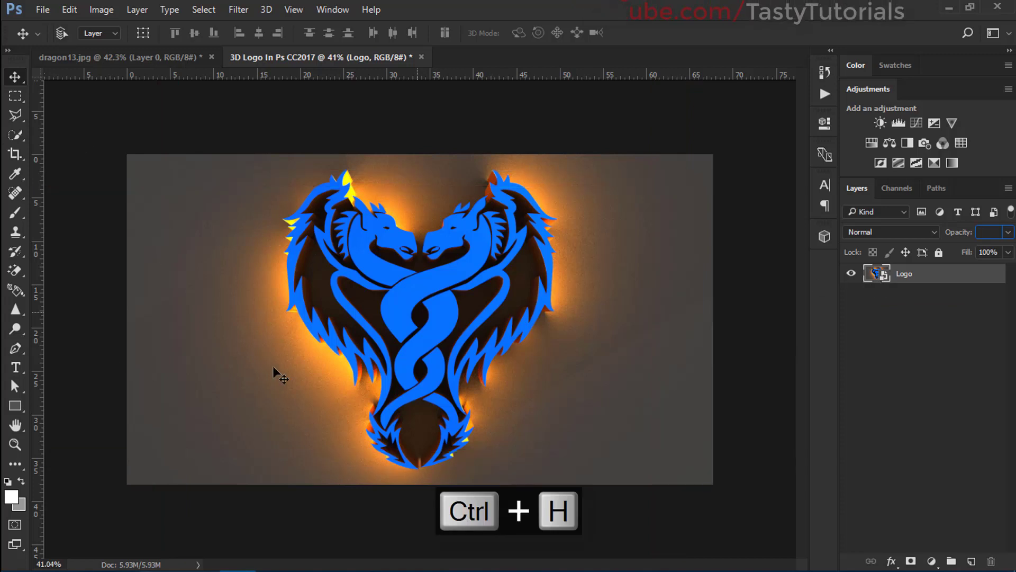
click(958, 337)
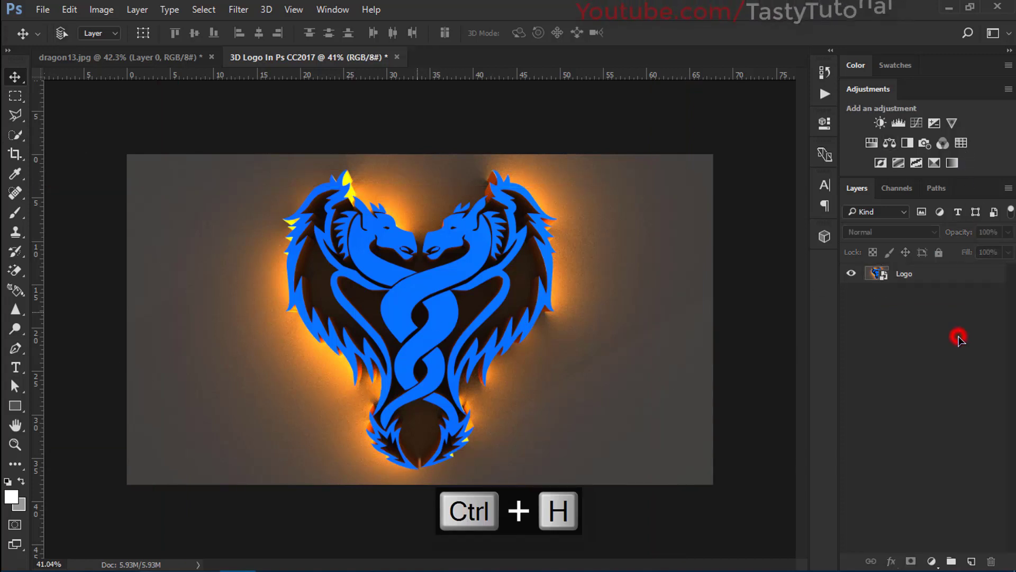
click(912, 271)
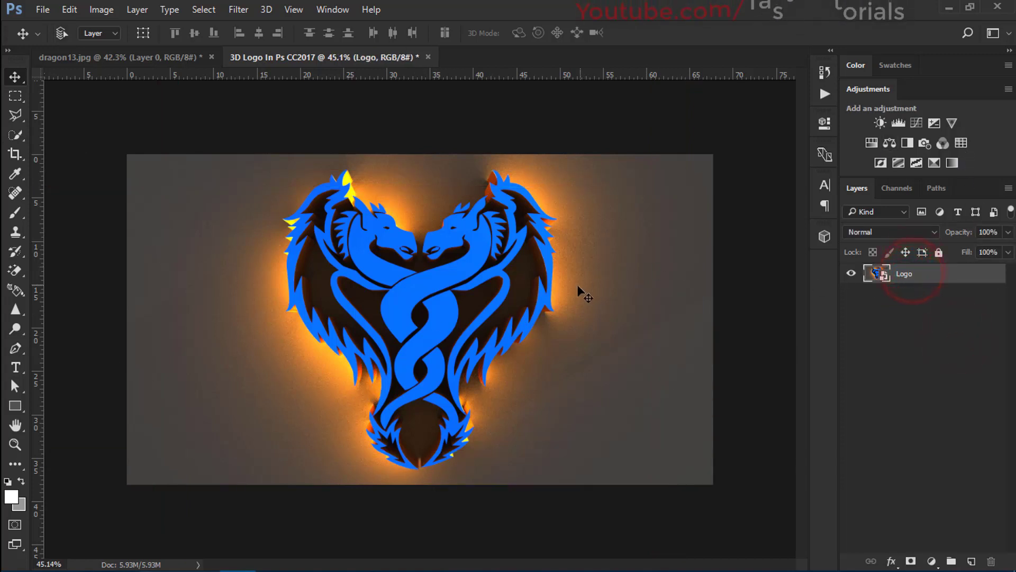
Step: Examine the rendered dragon logo up close, checking its blue front, side faces and orange glow
scroll(579, 288, up, 3)
scroll(578, 286, down, 3)
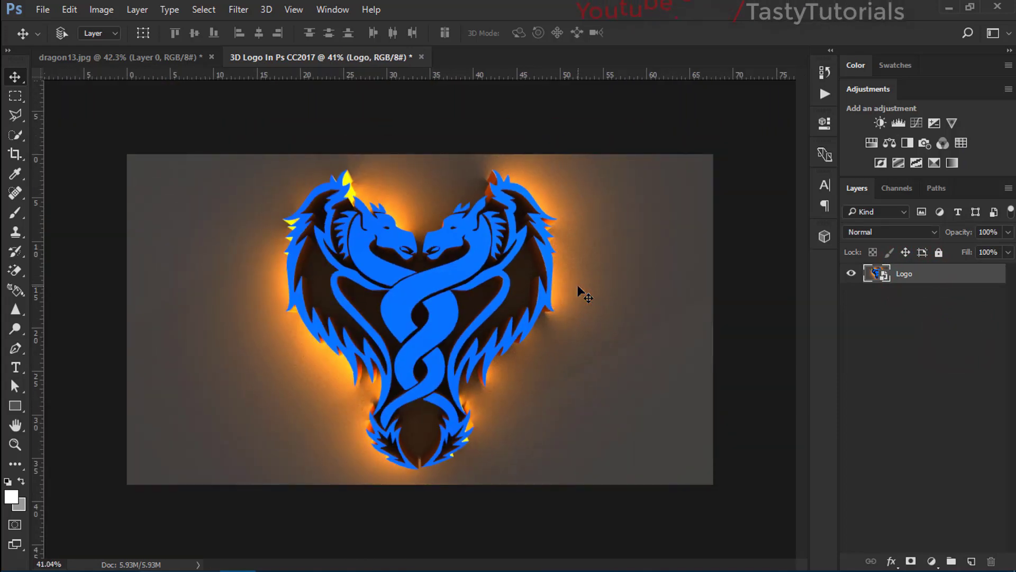
scroll(579, 286, up, 5)
scroll(455, 265, down, 3)
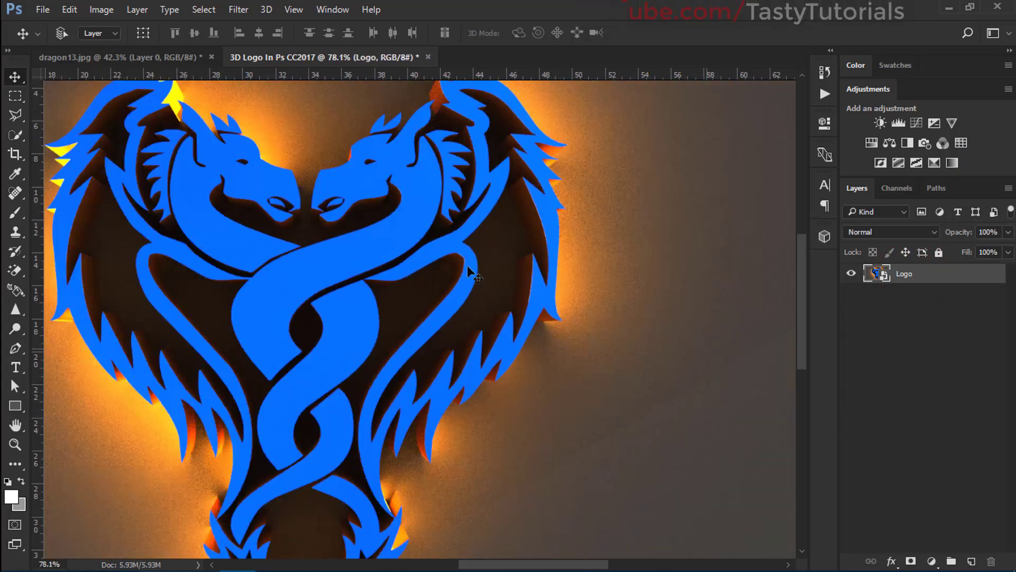
scroll(397, 262, down, 1)
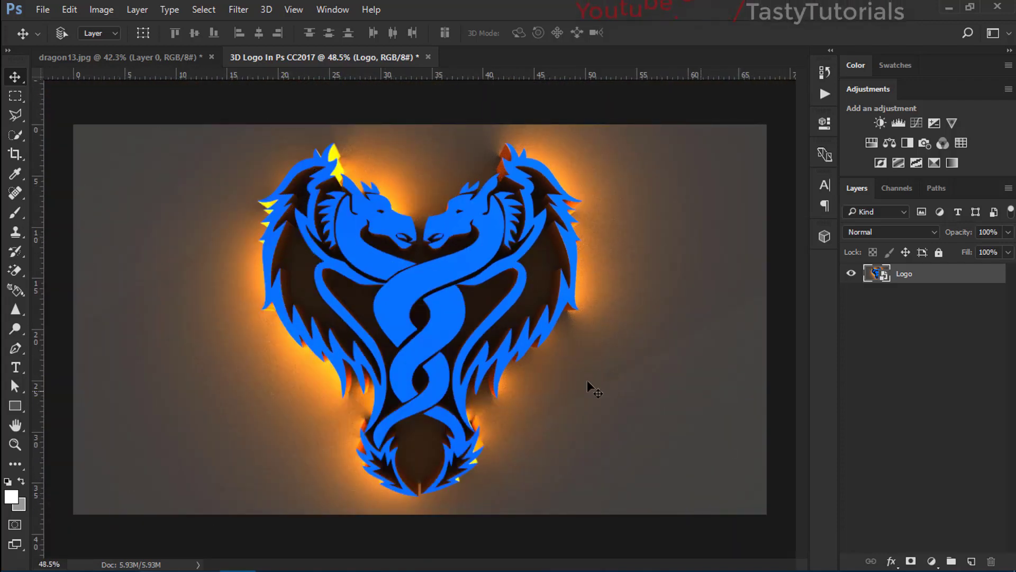
scroll(588, 386, up, 1)
scroll(385, 386, down, 1)
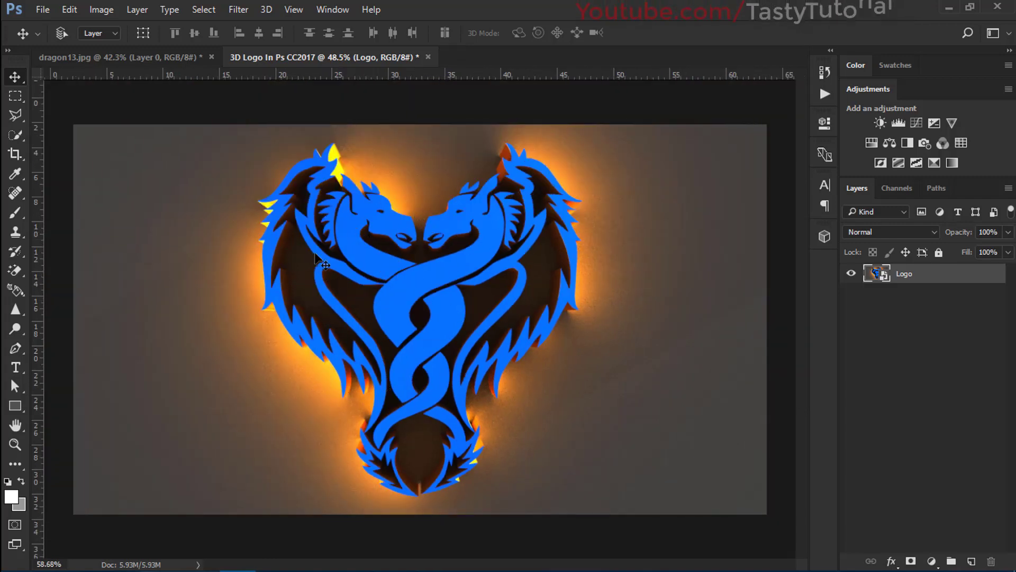
scroll(313, 257, up, 1)
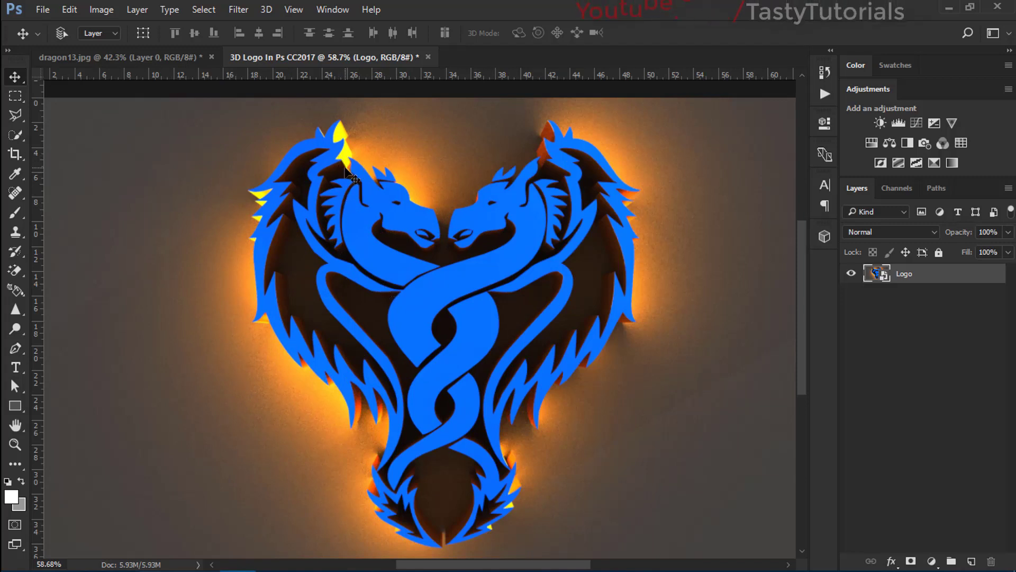
Step: Select the blue fronts of both wings, both dragon heads and necks, and the neck spikes with the Magic Wand tool
click(15, 135)
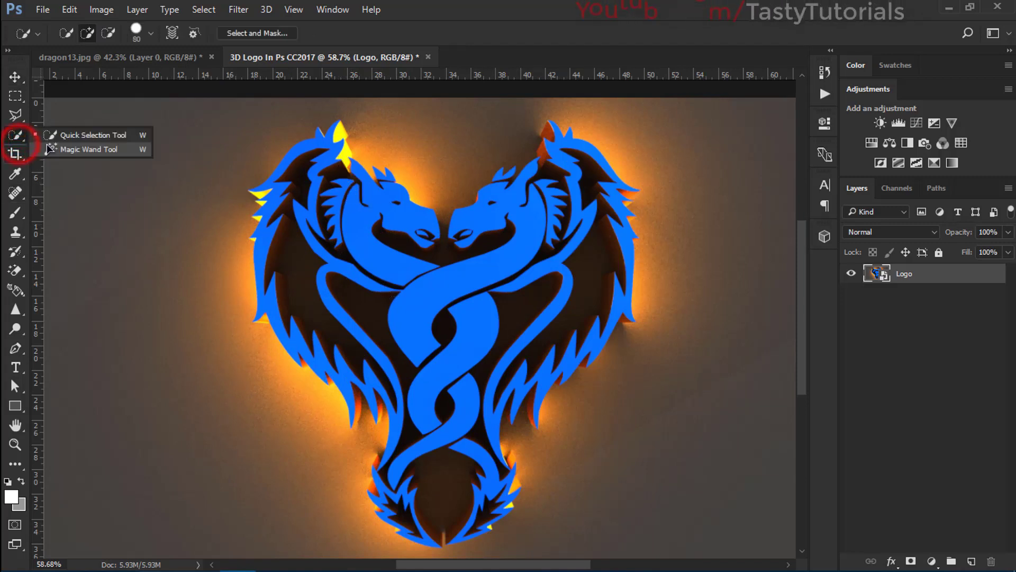
click(85, 152)
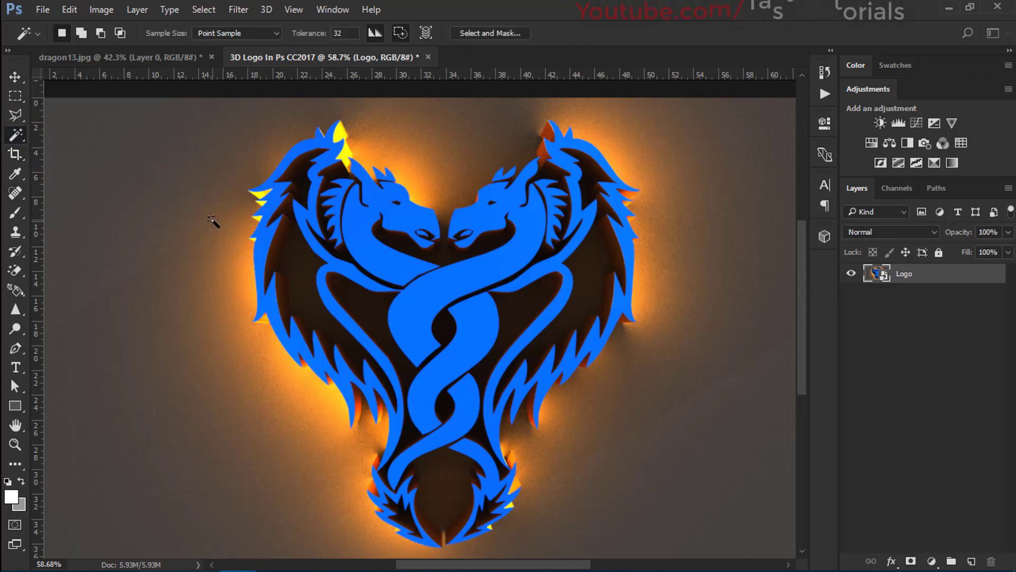
click(263, 232)
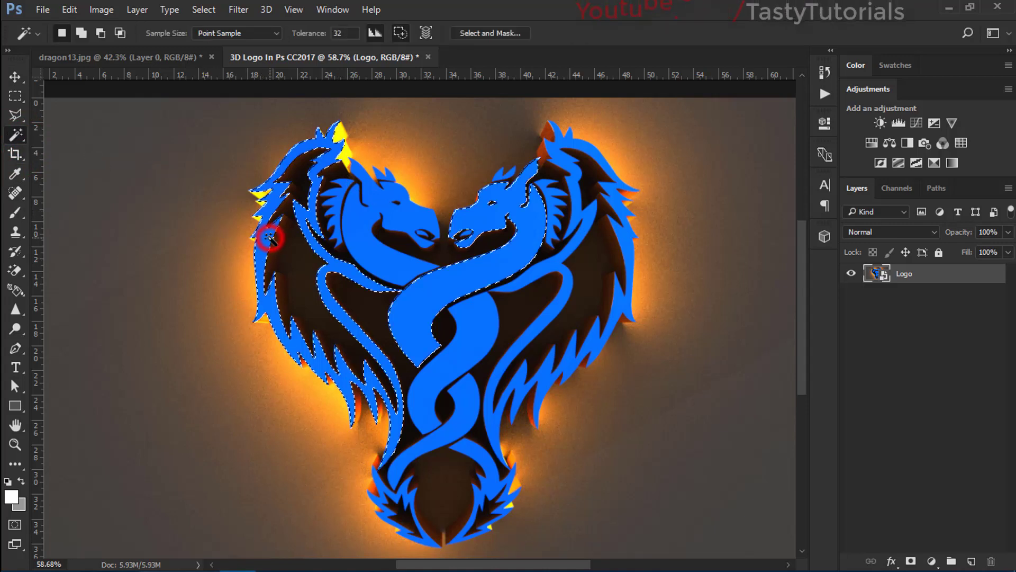
shift+click(393, 258)
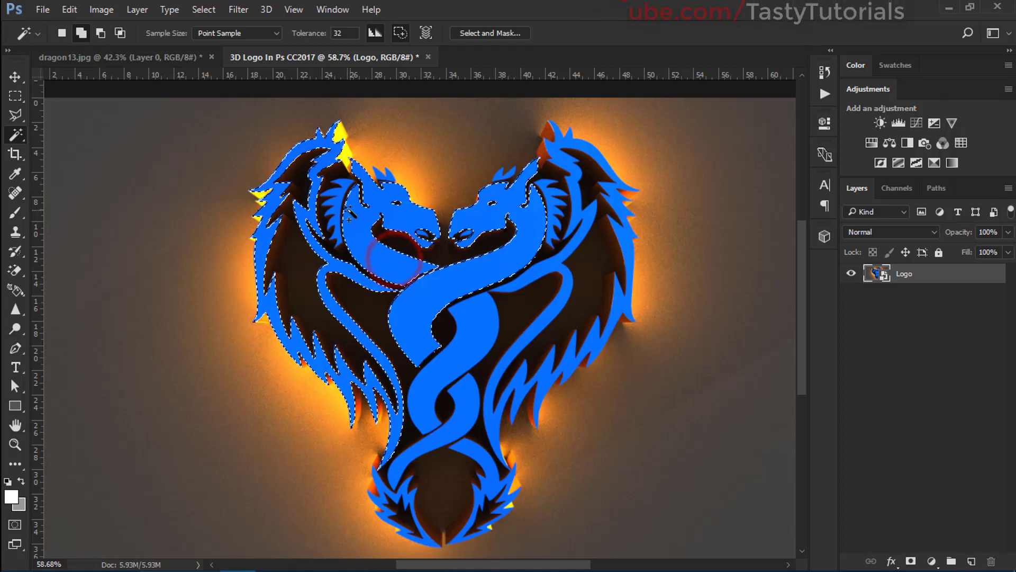
click(341, 189)
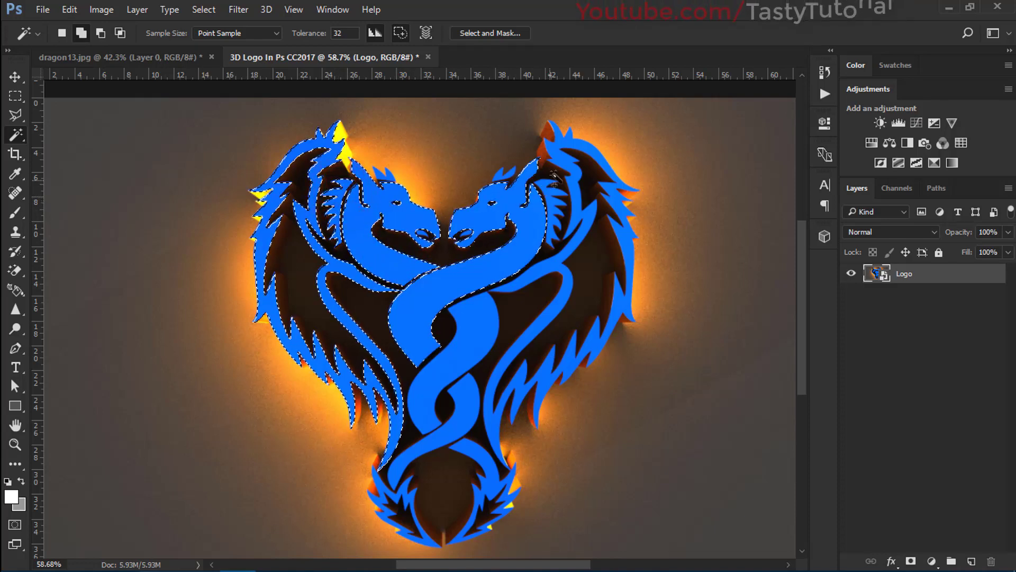
click(558, 159)
click(552, 192)
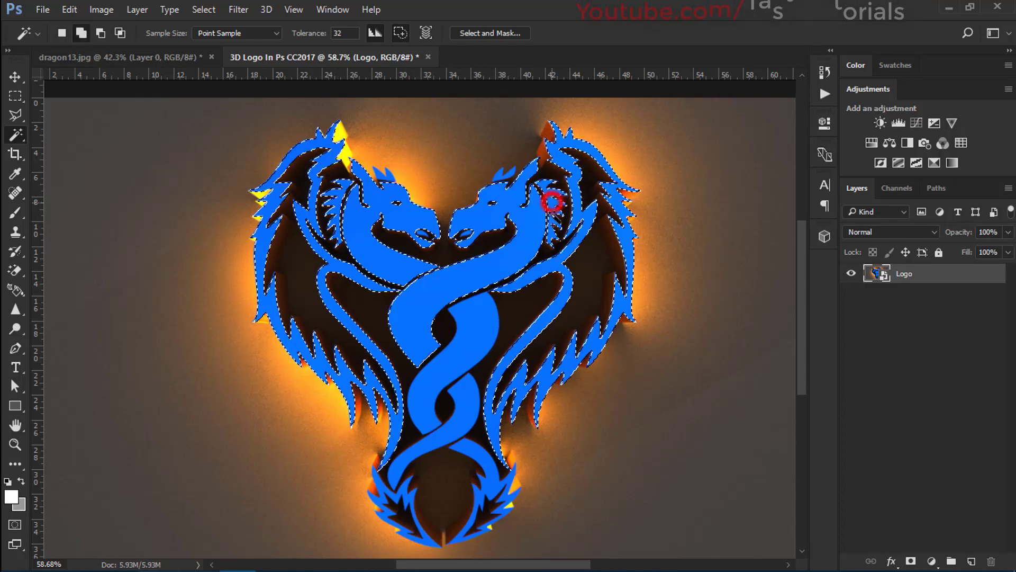
Step: Add the small blue crests above both dragon heads and the blue shapes inside the nostrils to the selection
scroll(393, 188, up, 3)
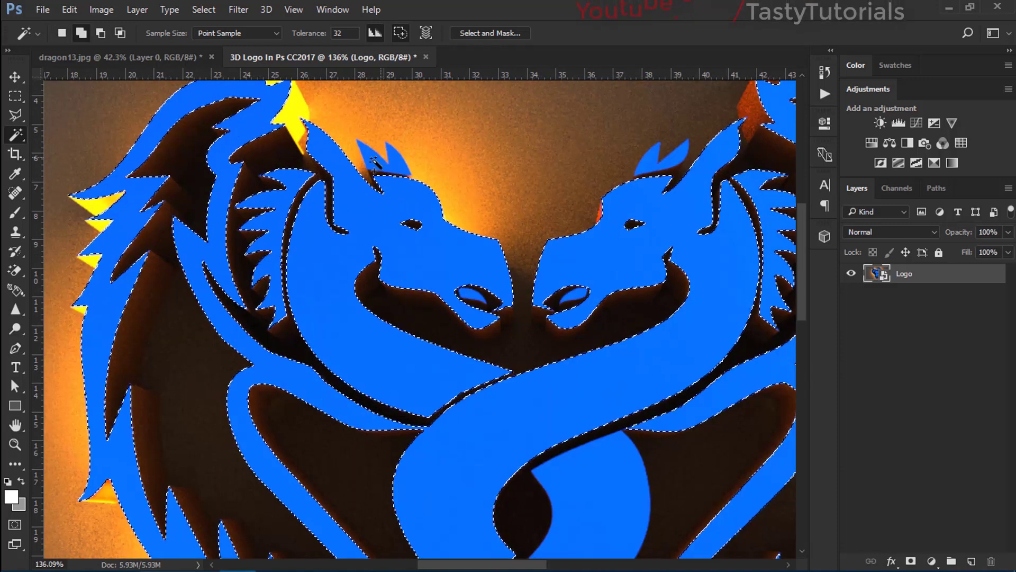
click(373, 158)
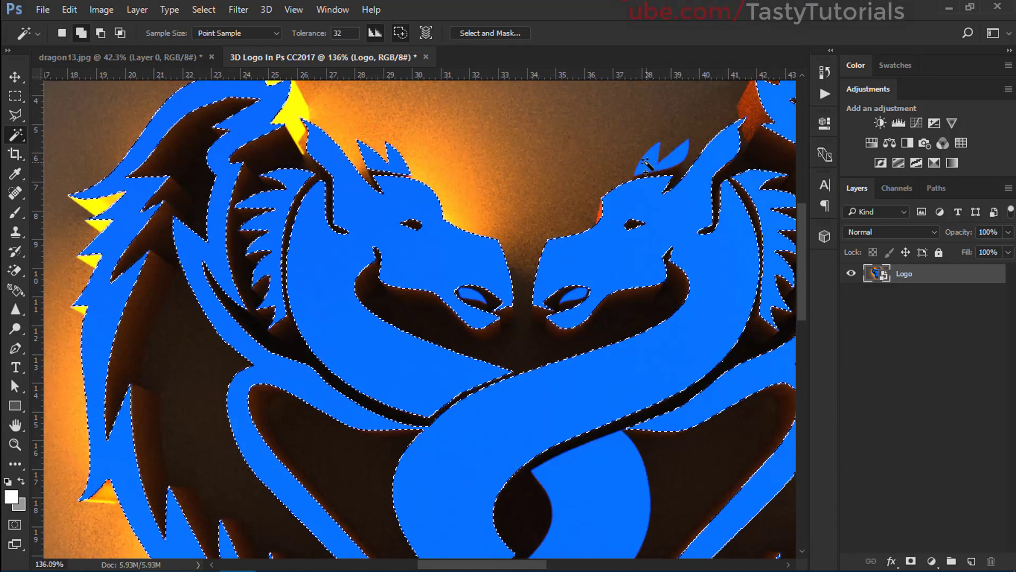
click(646, 166)
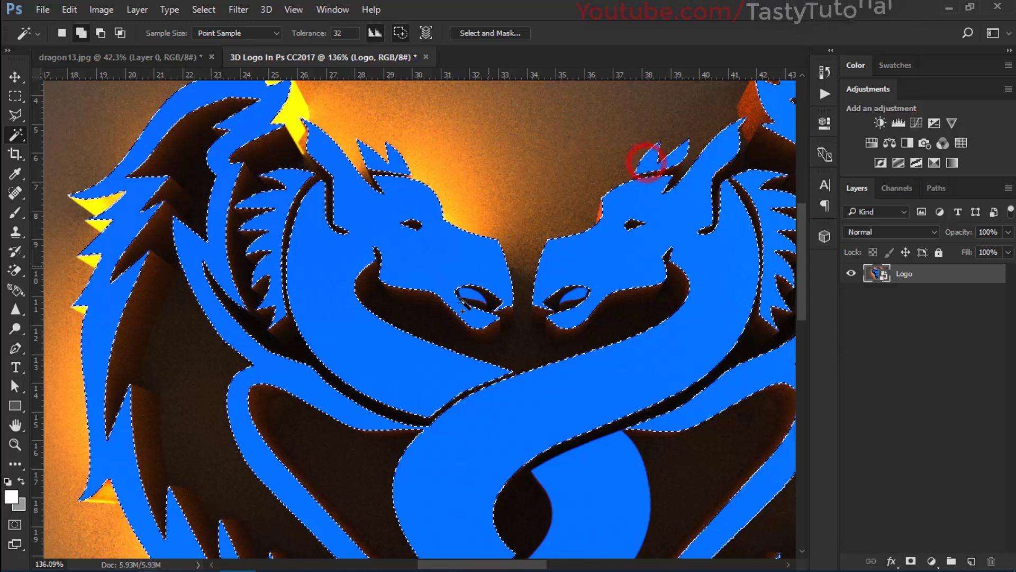
click(469, 291)
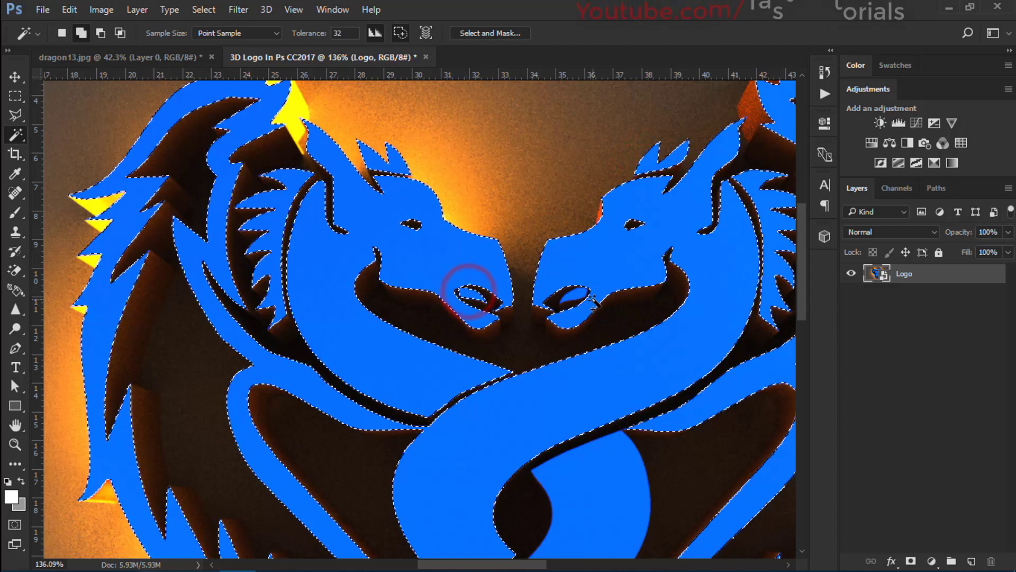
click(574, 294)
Step: Add the intertwined lower bodies and both feathered tail tips to the selection
scroll(551, 315, down, 5)
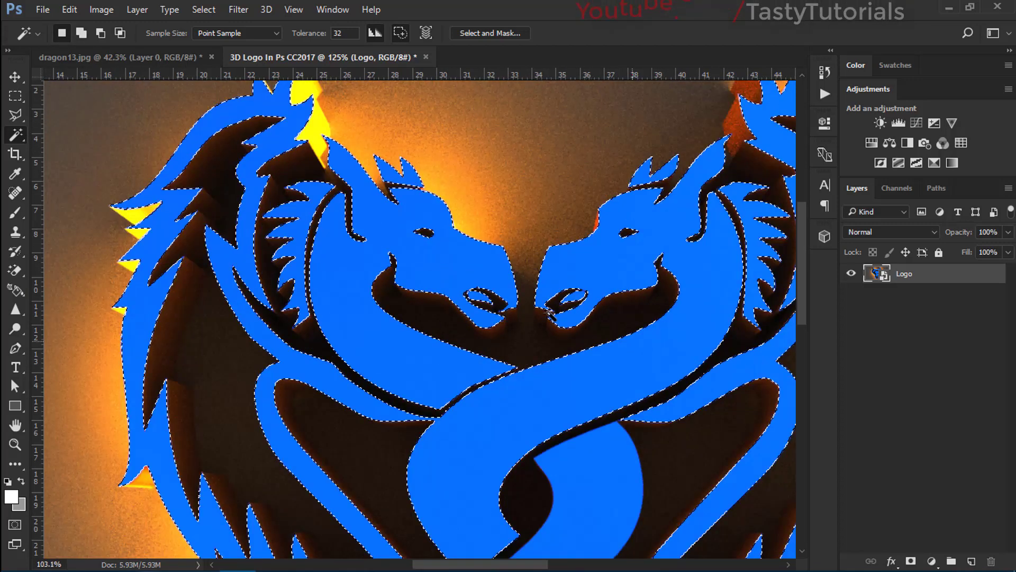
drag(549, 489, 511, 292)
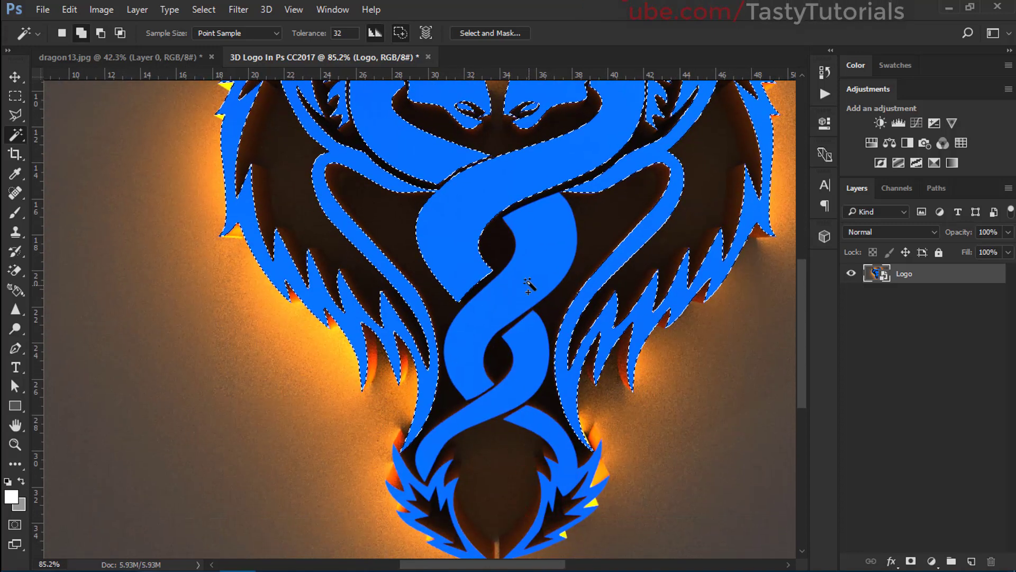
click(526, 281)
drag(556, 440, 551, 212)
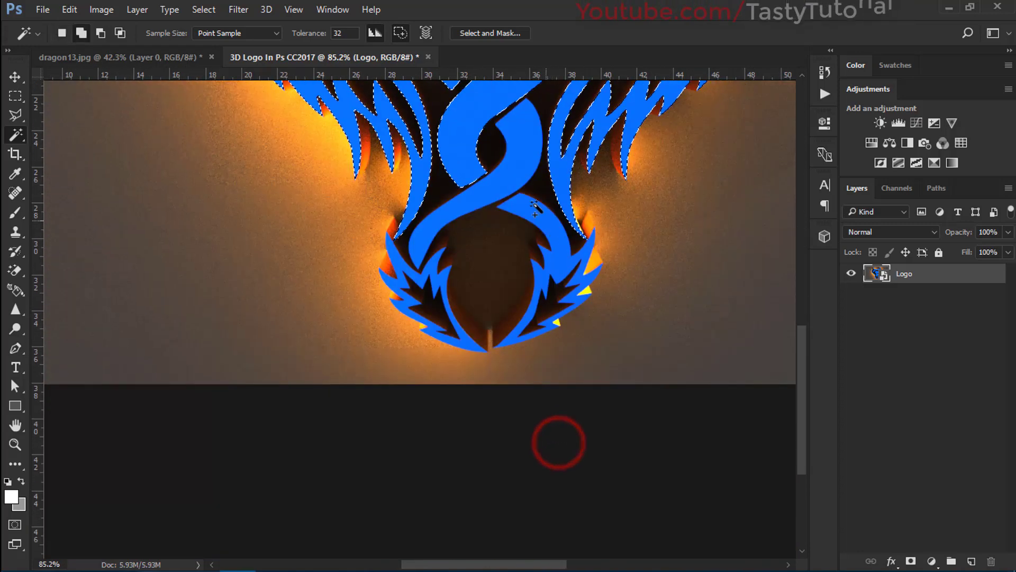
click(517, 174)
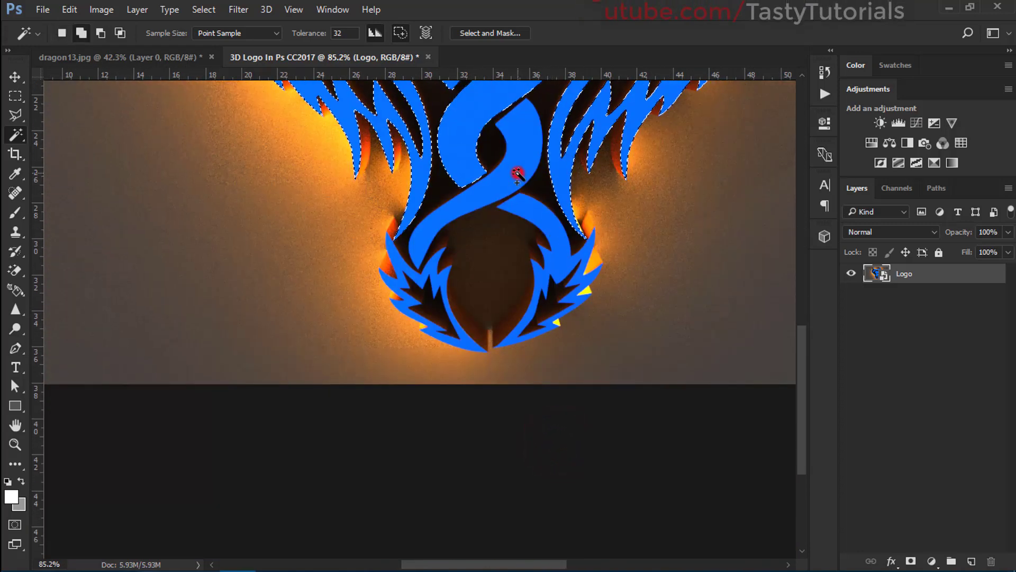
shift+click(400, 264)
shift+click(555, 249)
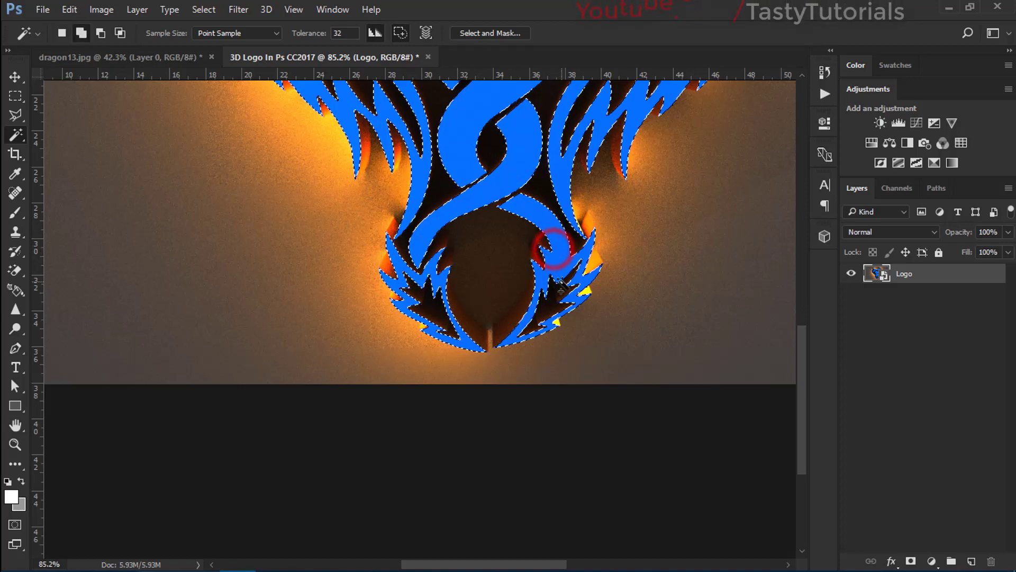
Step: Create a new layer above Logo and set the foreground color to a bright orange with a hue of 30°
scroll(492, 306, down, 4)
scroll(492, 305, down, 5)
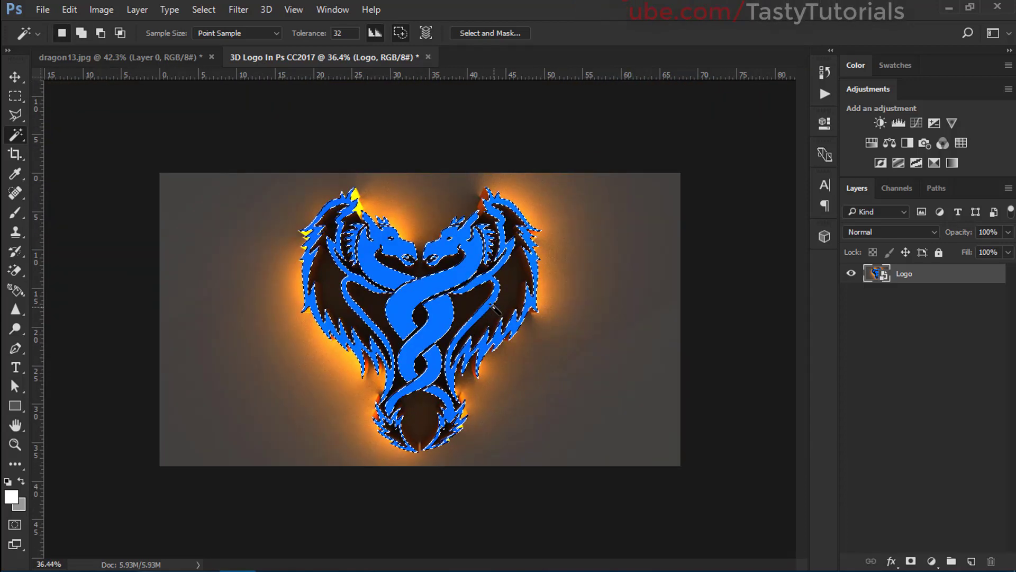
scroll(492, 306, up, 3)
click(971, 561)
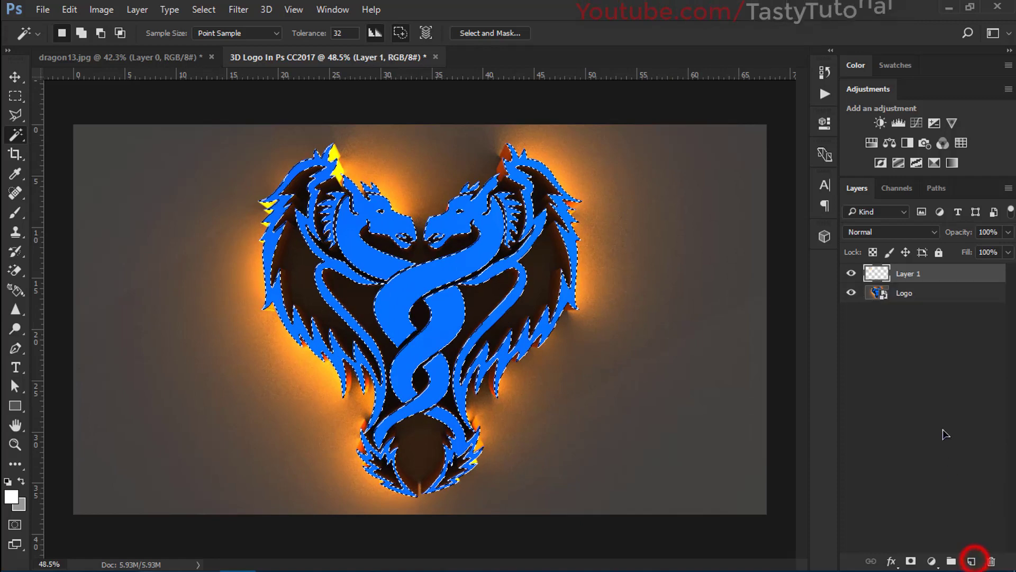
key(d)
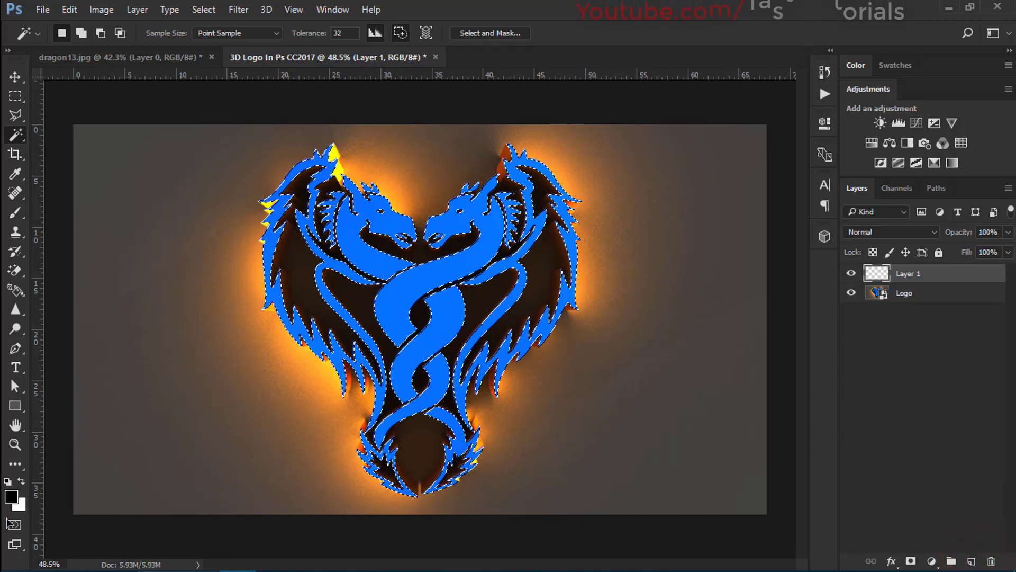
click(11, 497)
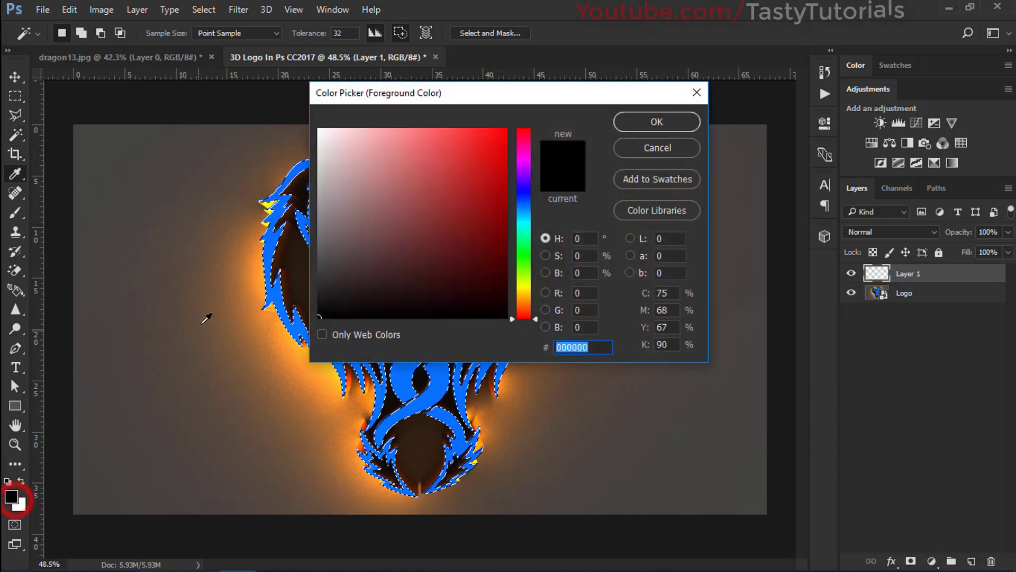
click(277, 247)
drag(493, 167, 507, 143)
mouse_move(528, 320)
mouse_down()
mouse_move(531, 297)
mouse_move(531, 307)
mouse_up()
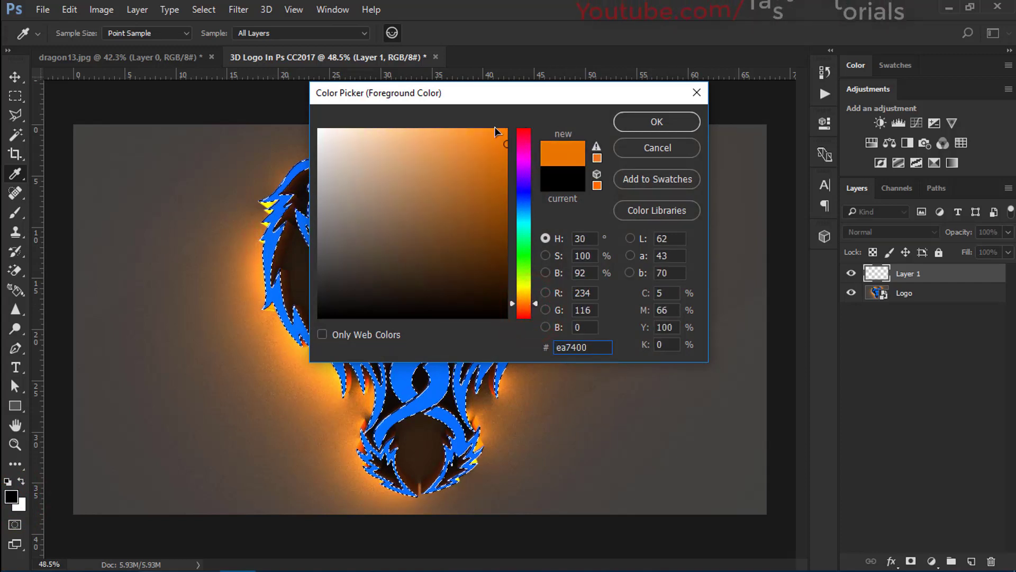
click(484, 141)
click(632, 122)
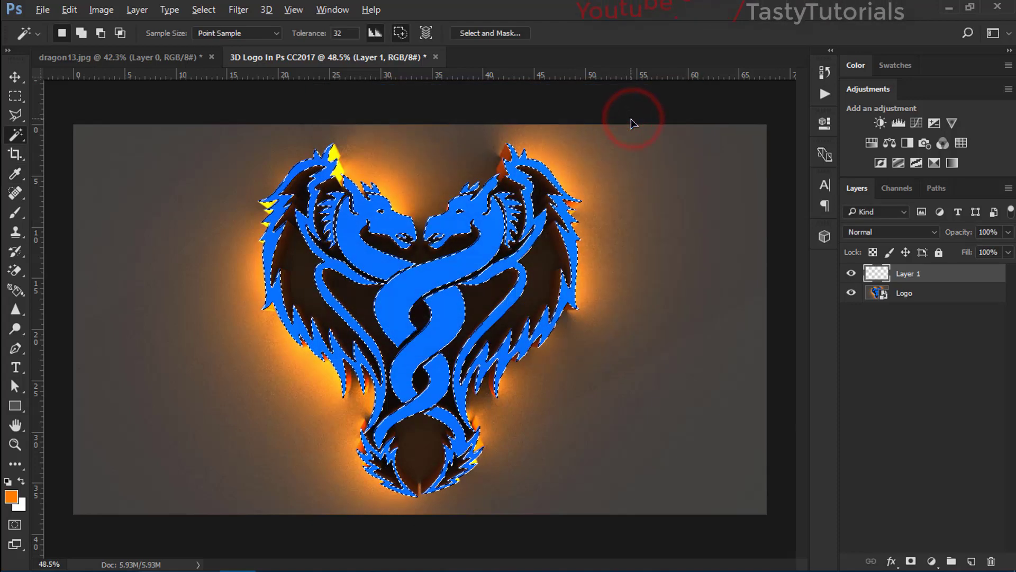
Step: Fill the selected dragon front with the orange foreground color on the new layer and clear the selection
key(alt+BackSpace)
key(ctrl+d)
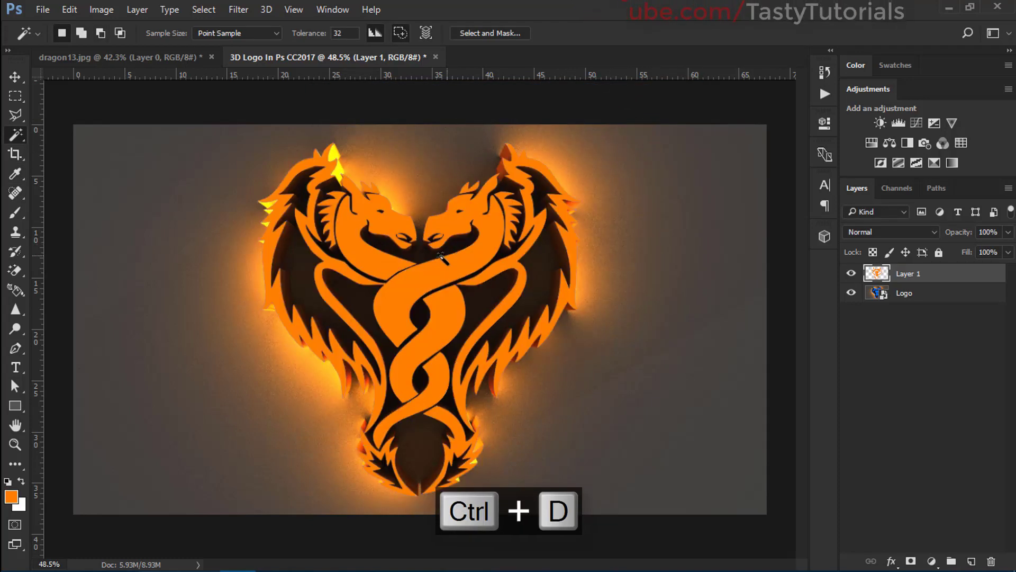
scroll(441, 256, down, 1)
scroll(440, 294, up, 2)
scroll(438, 283, down, 1)
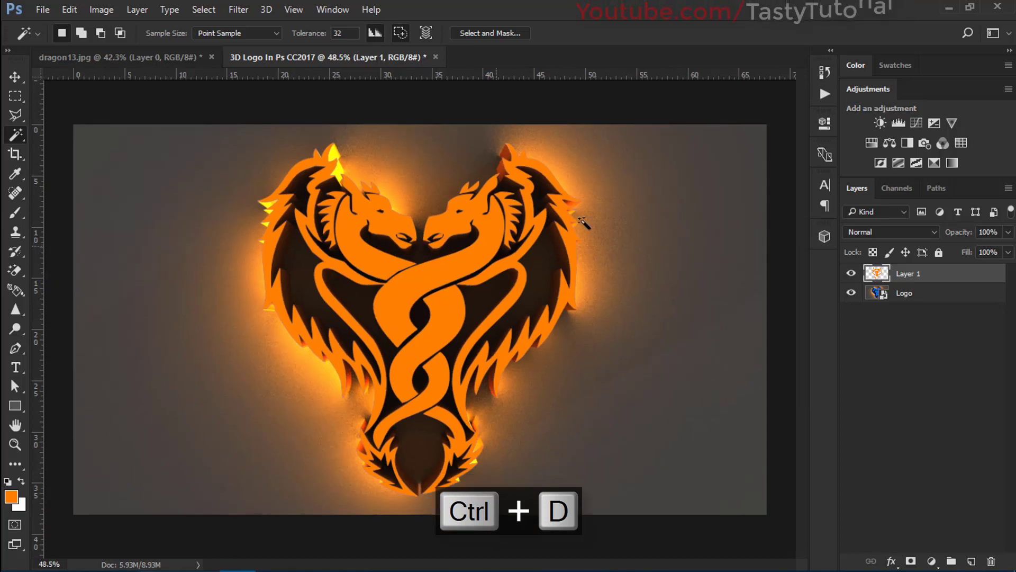
Step: Rename the orange-filled layer as Face
key(v)
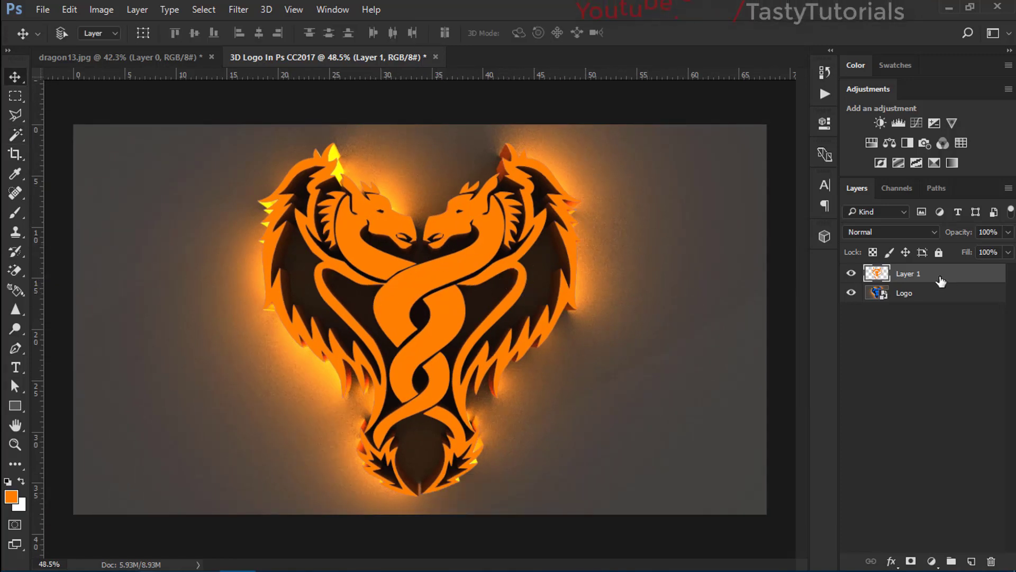
double_click(907, 272)
text(F)
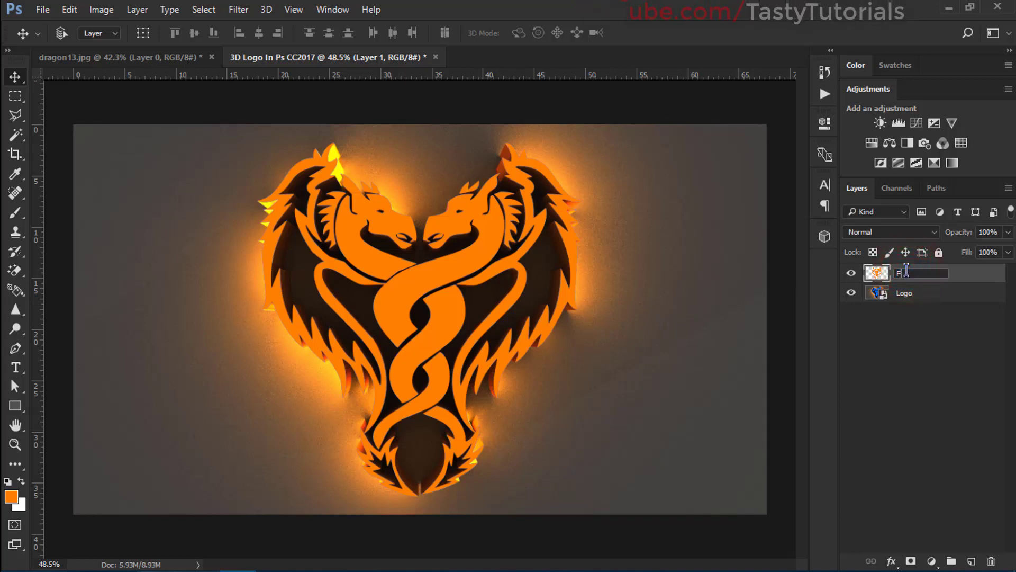
text(ace)
key(Return)
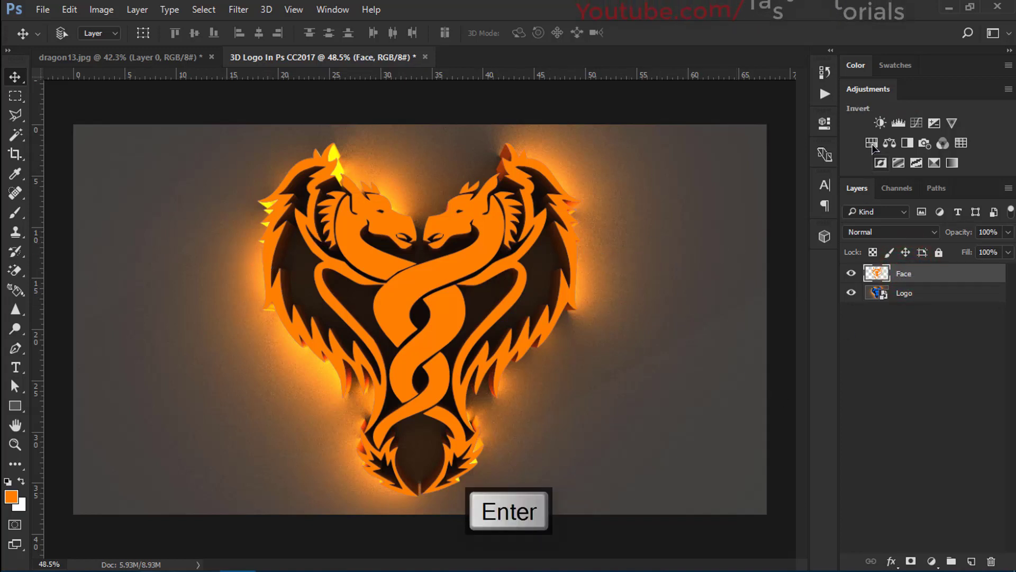
Step: Add a Color Balance adjustment layer above Face with Midtones at Cyan-Red +41 and Yellow-Blue +66
click(889, 143)
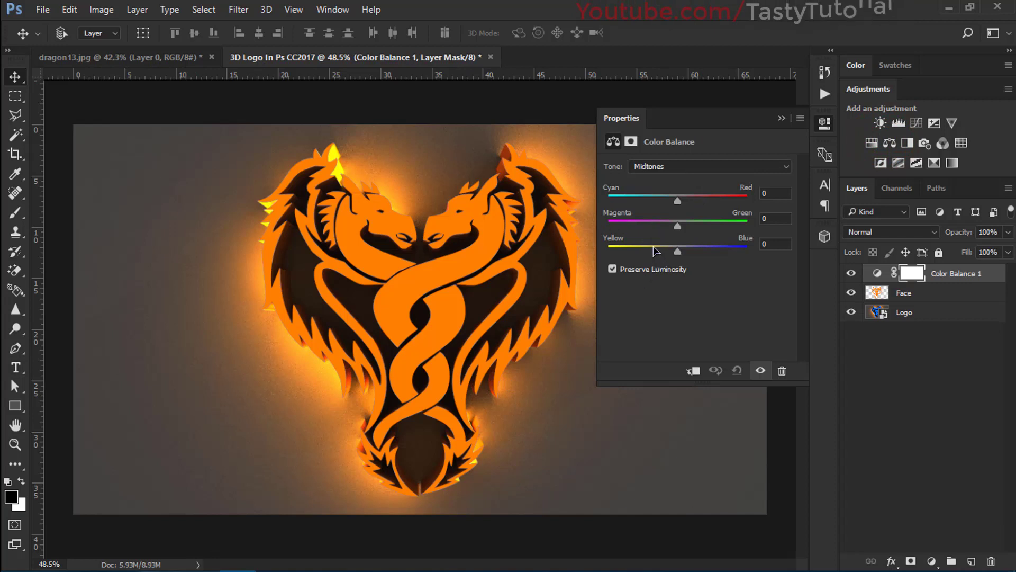
drag(677, 200, 707, 201)
mouse_move(678, 256)
mouse_down()
mouse_move(640, 260)
mouse_move(694, 260)
mouse_up()
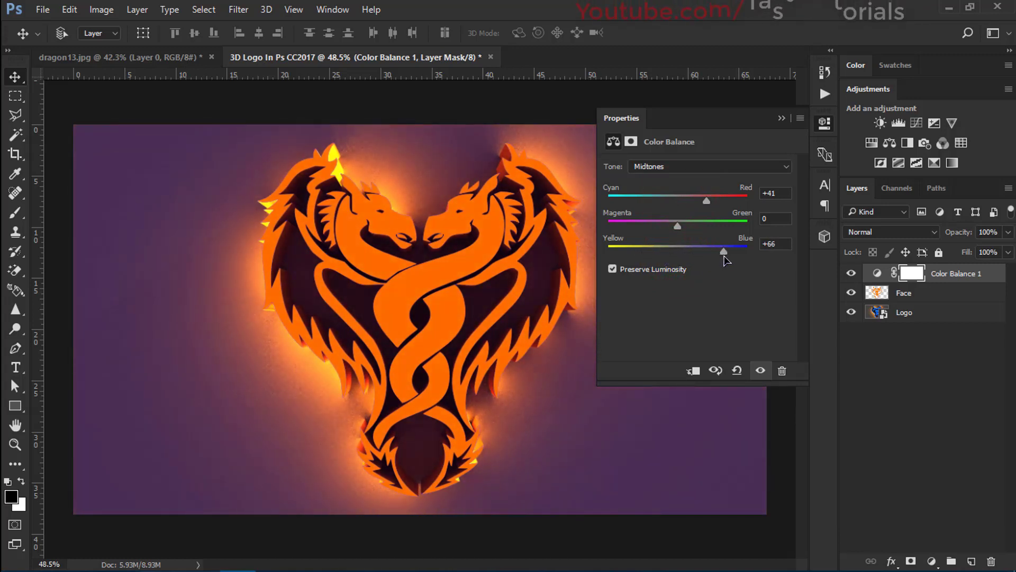
scroll(383, 273, down, 2)
scroll(384, 273, up, 1)
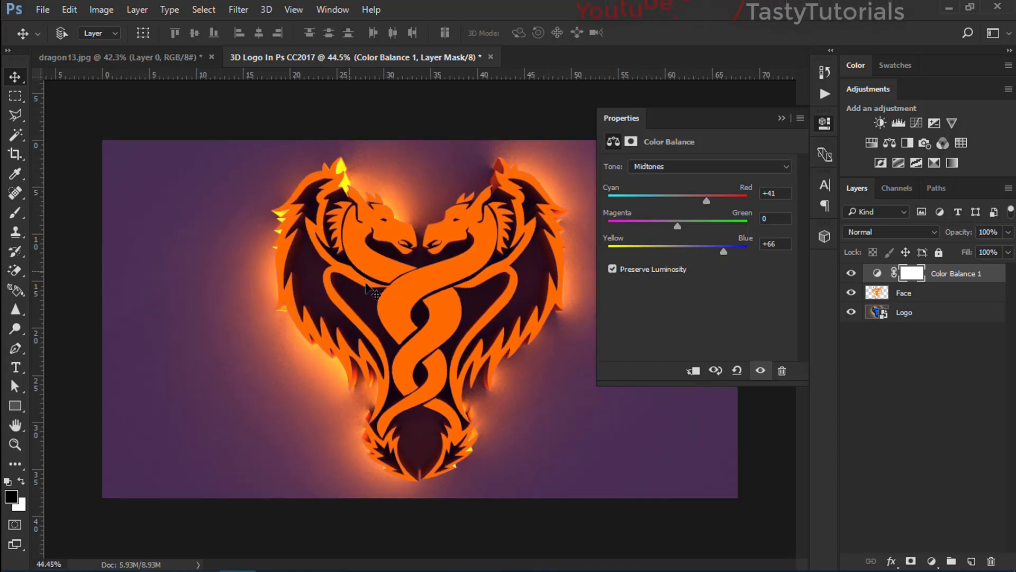
Step: Set the Color Balance Highlights to Cyan-Red +73, Magenta-Green +18 and Yellow-Blue -6, and compare the image without and with the adjustment
click(693, 167)
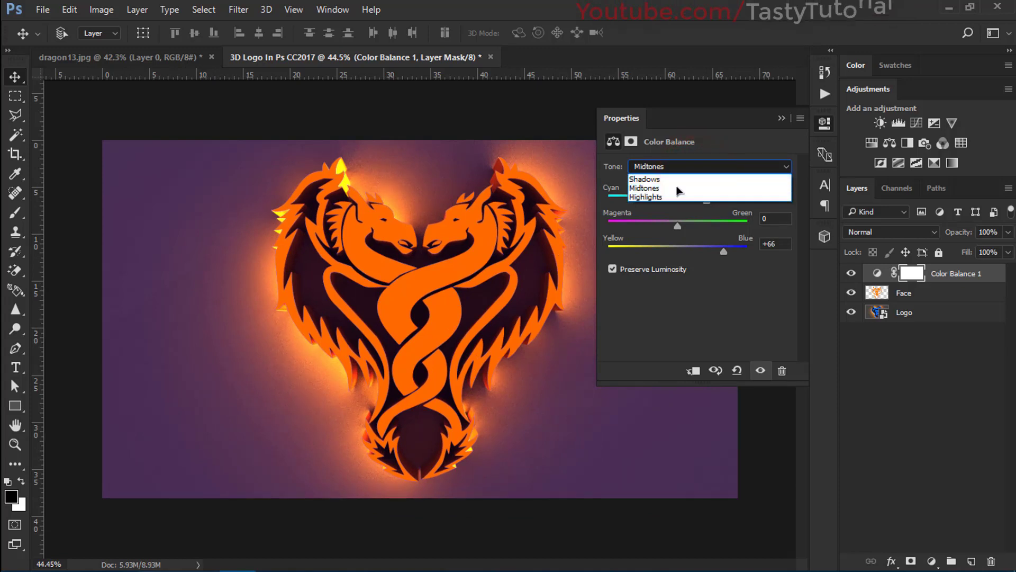
click(664, 197)
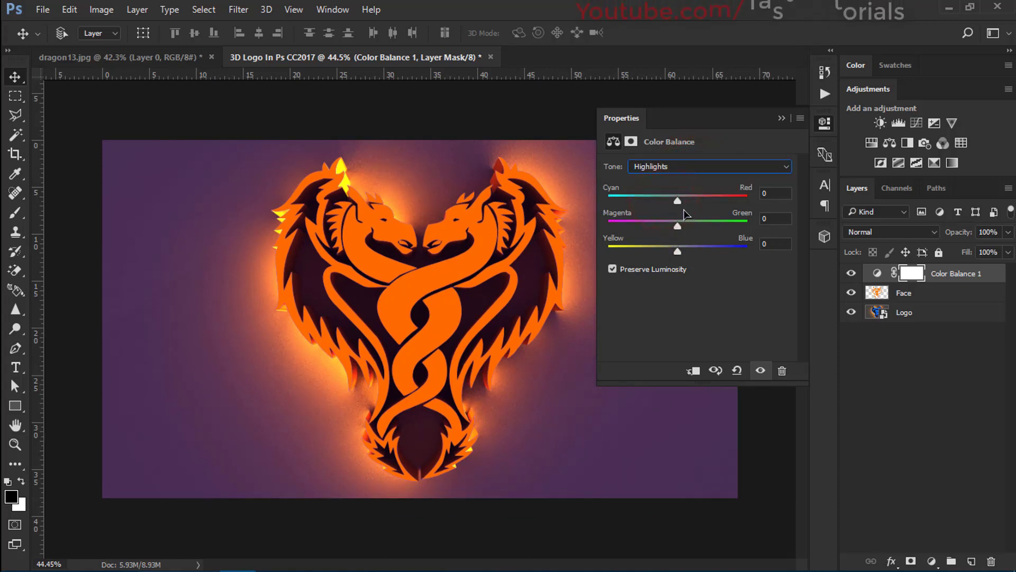
drag(678, 202, 715, 206)
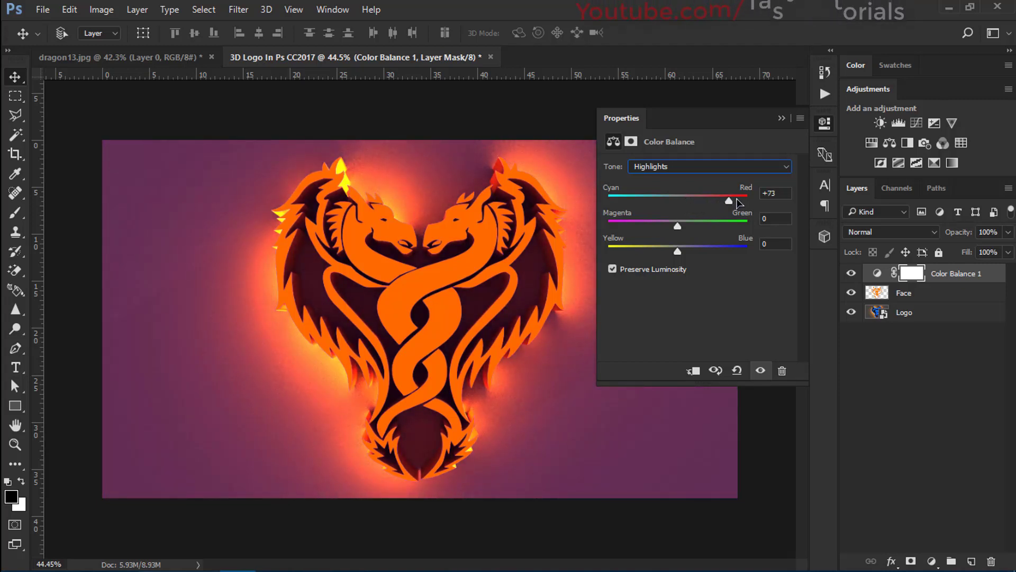
drag(676, 228, 670, 253)
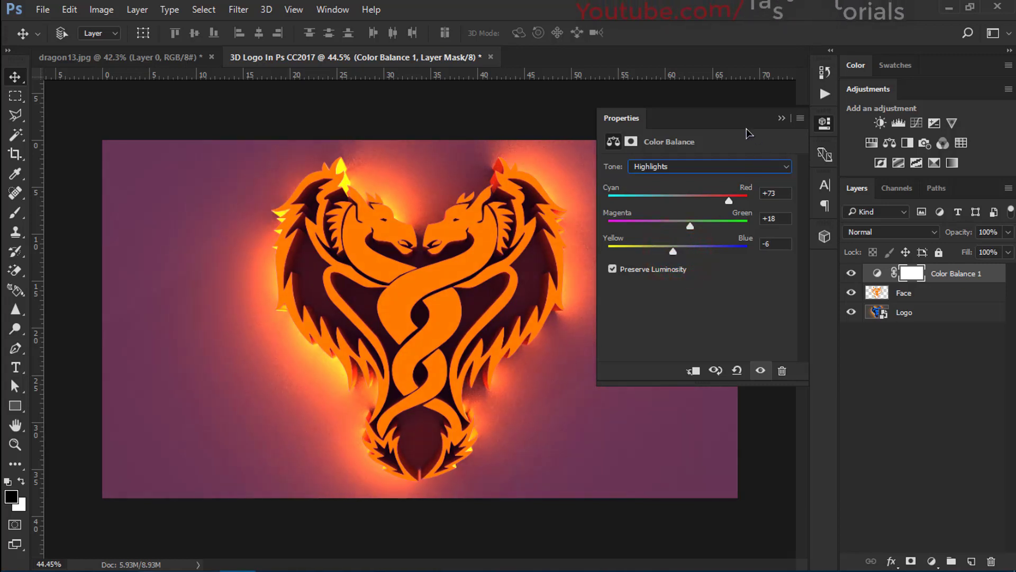
click(784, 117)
click(852, 273)
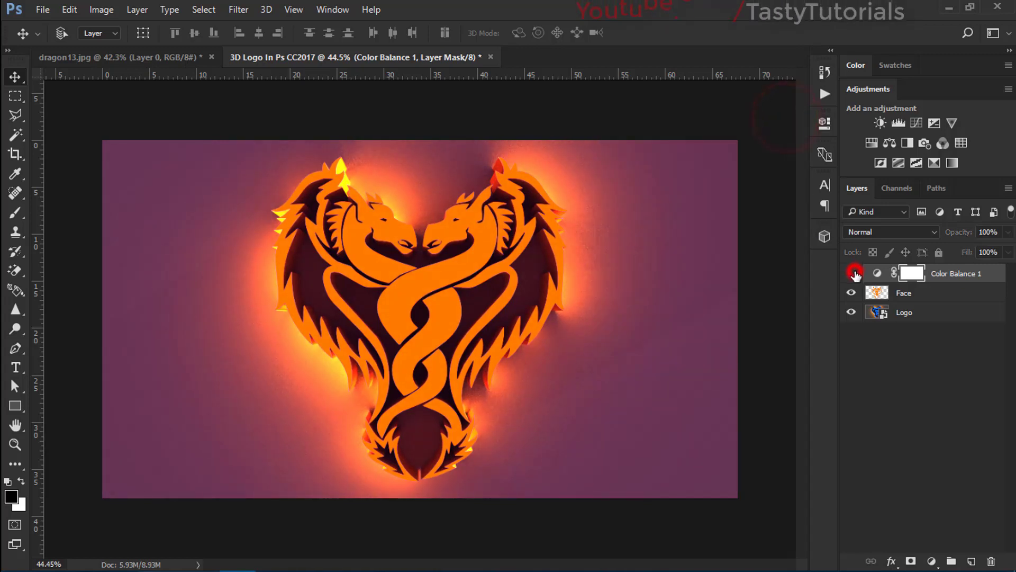
click(851, 272)
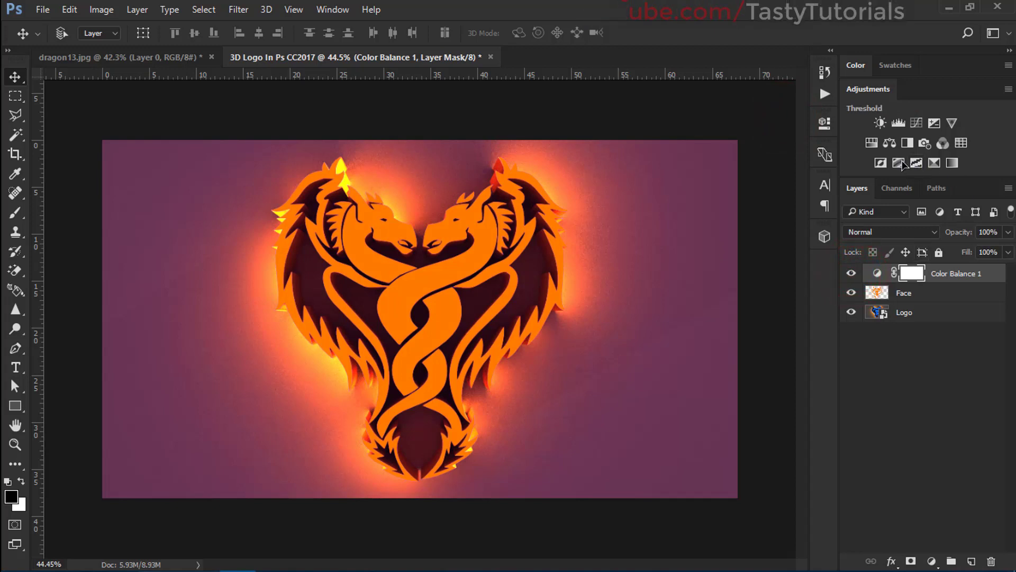
Step: Add a Selective Color adjustment layer with Neutrals at Cyan +4, Magenta +13, Yellow -4 and Black -7
click(934, 163)
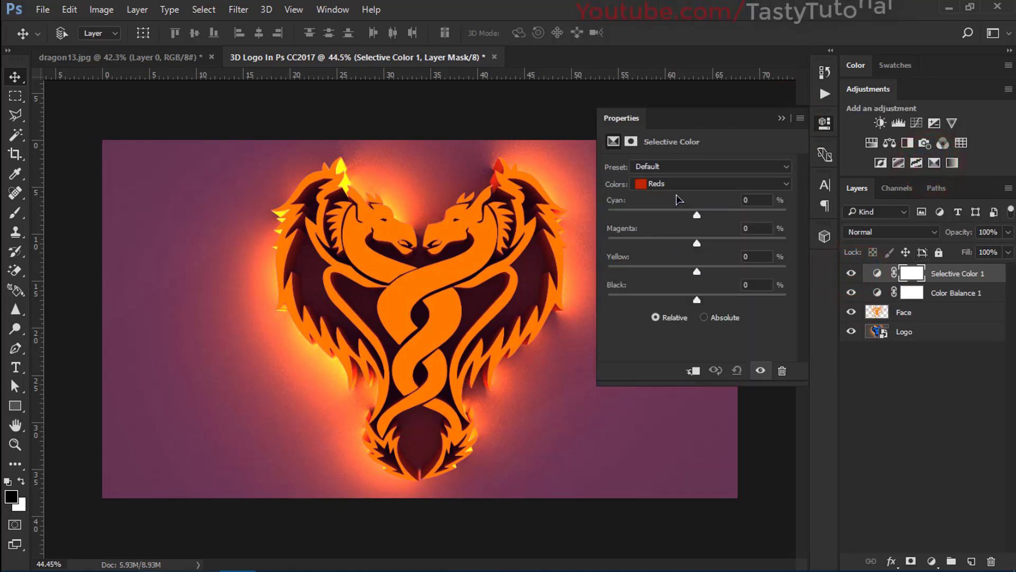
click(680, 187)
click(665, 277)
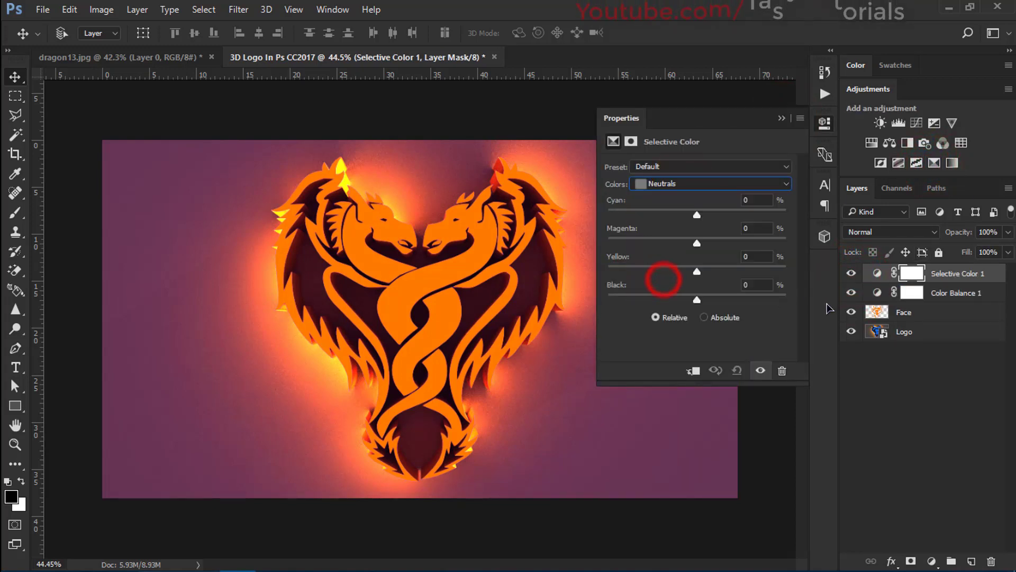
click(852, 295)
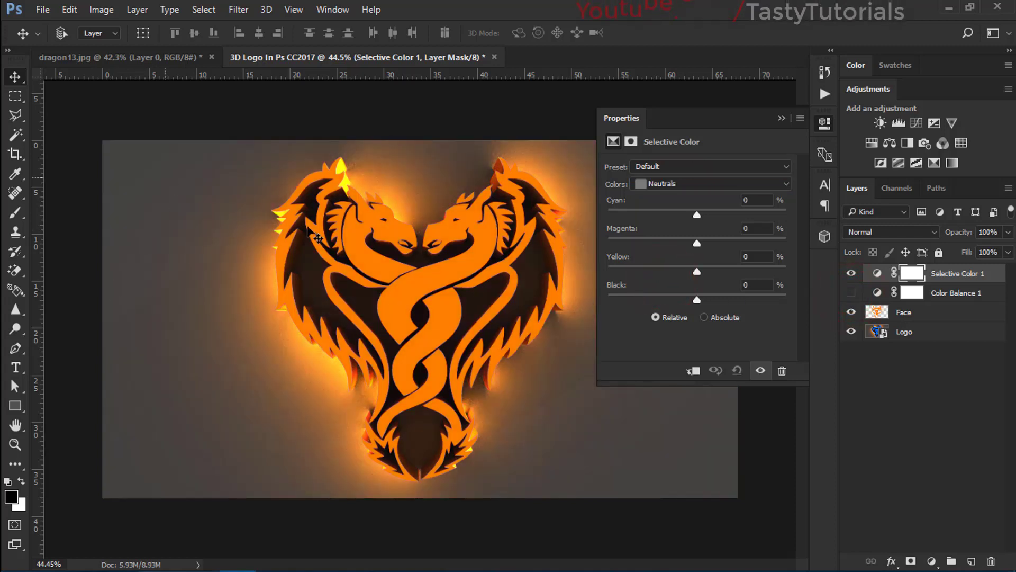
click(852, 292)
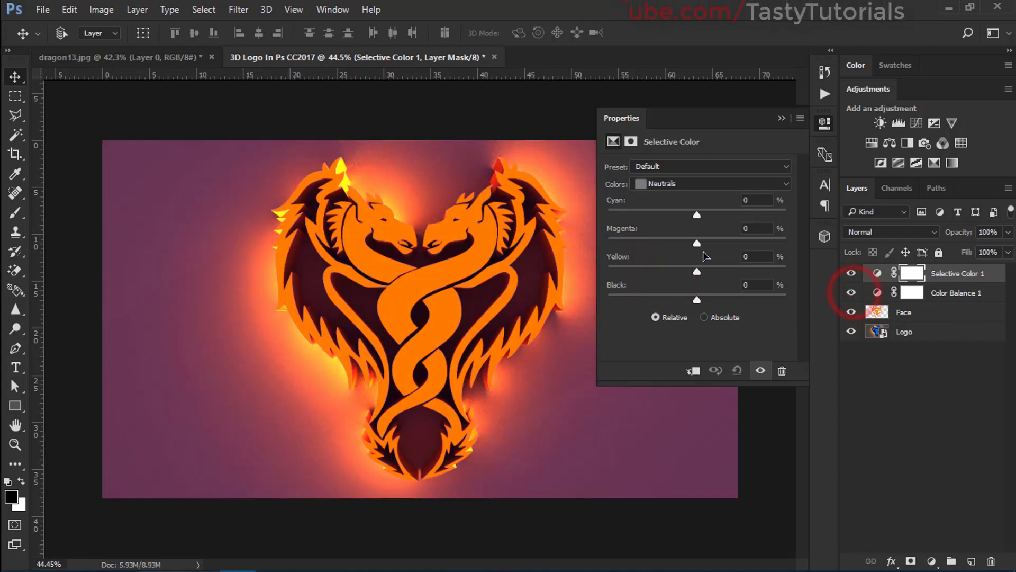
drag(697, 215, 693, 308)
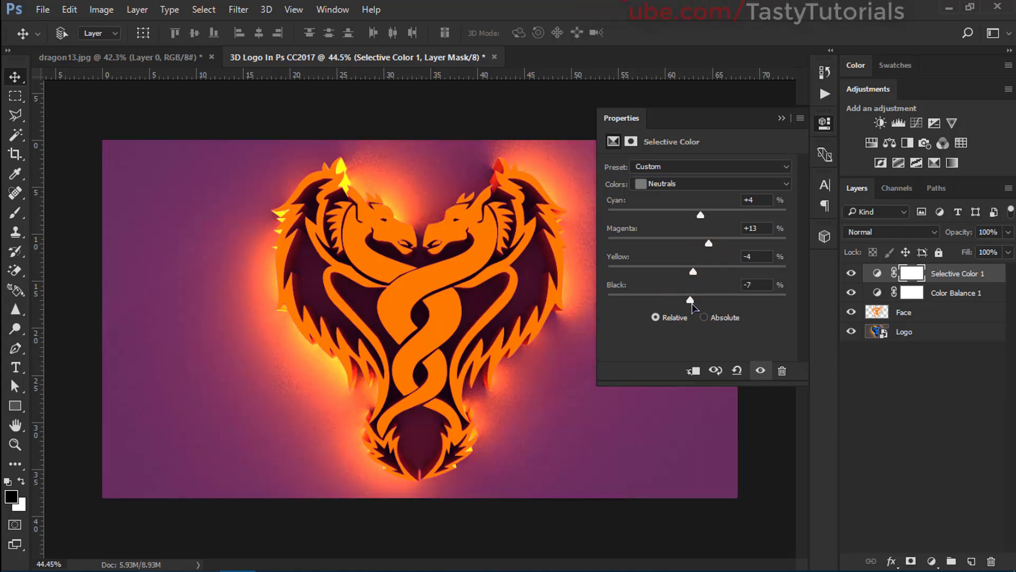
Step: Set the Selective Color Blacks to Cyan -2, Magenta -2, Yellow -1 and Black +3, and check the adjustment's effect
click(705, 186)
click(672, 290)
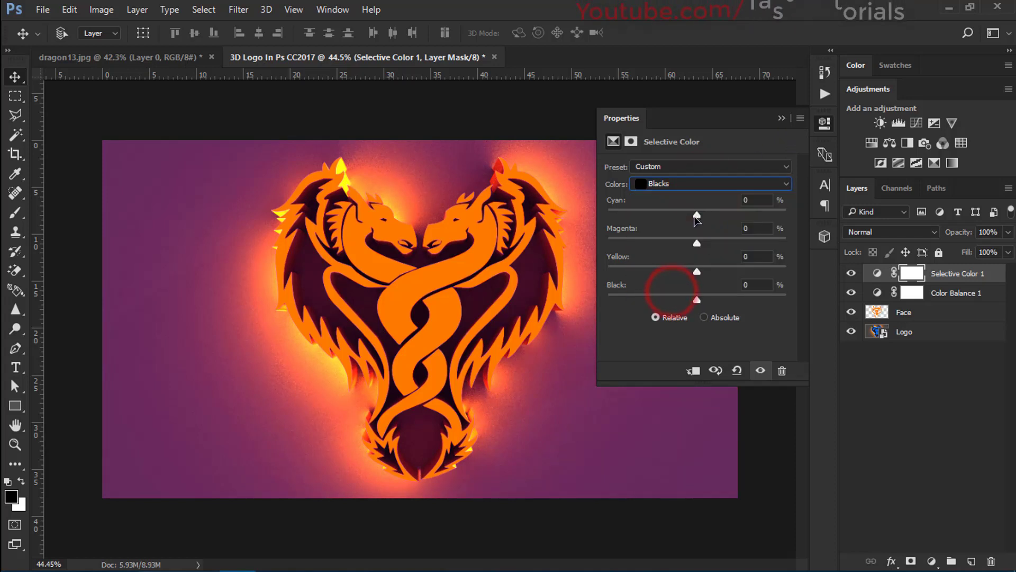
drag(697, 303, 695, 222)
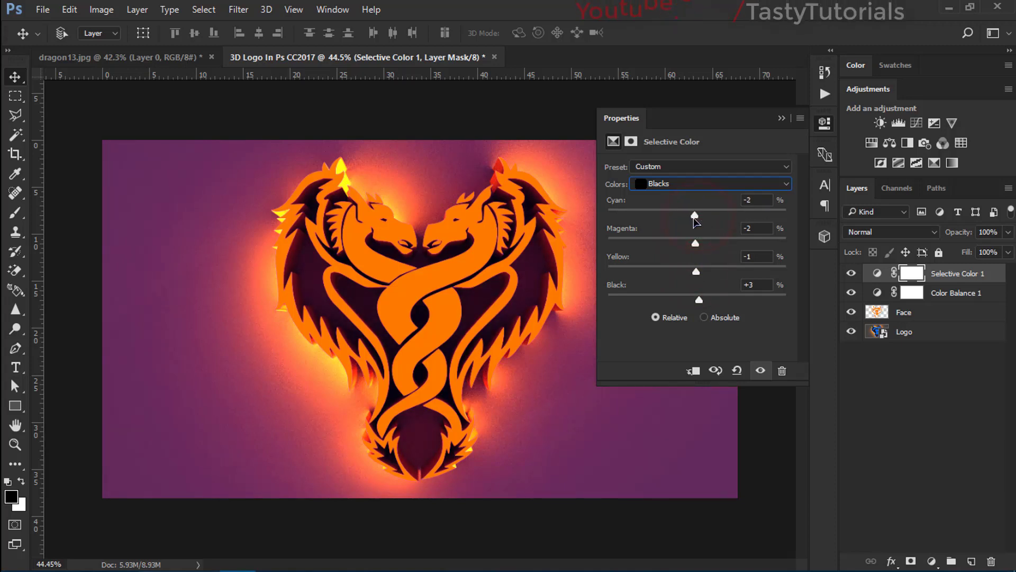
click(782, 118)
click(851, 274)
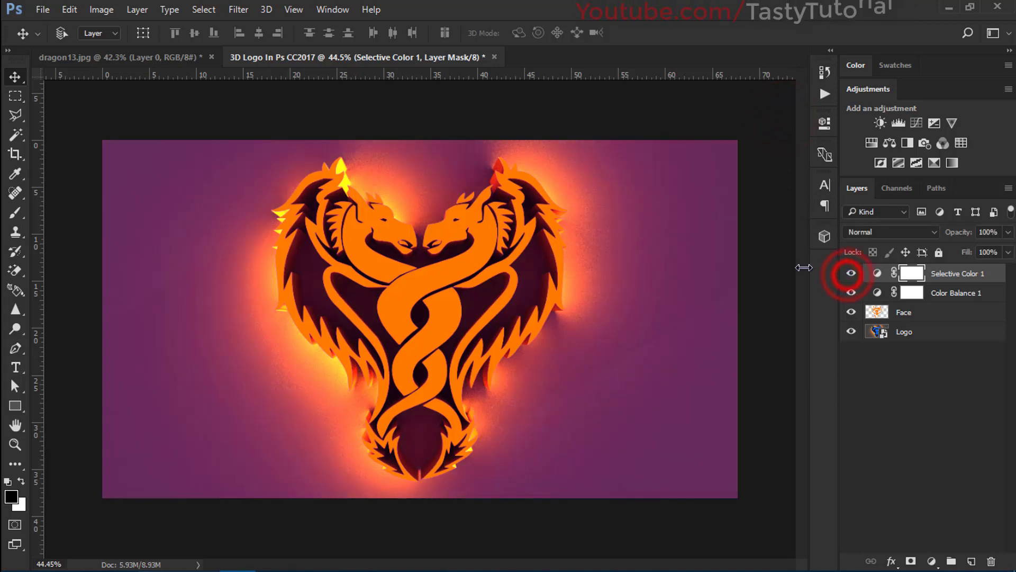
Step: Add a Hue/Saturation adjustment layer, shift its Yellows range to 343°/13° and 43°/72°, and set Hue +4 and Saturation +9
click(874, 142)
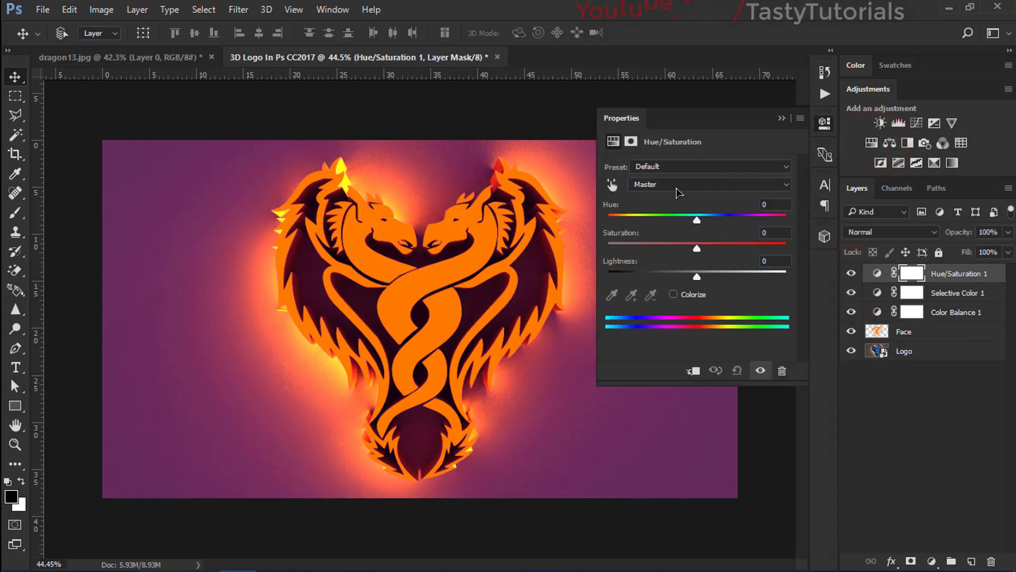
click(677, 186)
click(661, 212)
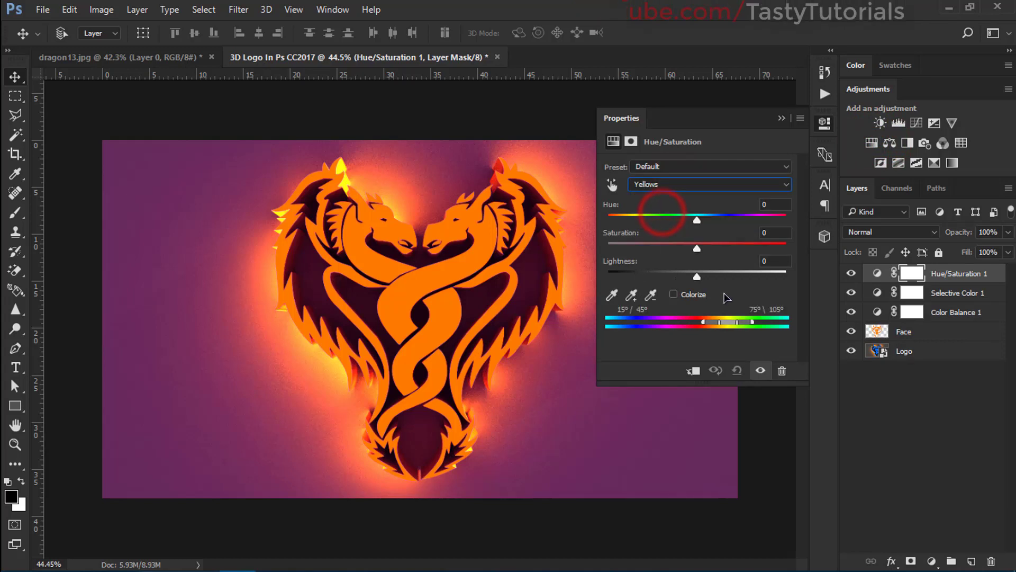
drag(725, 328, 712, 329)
drag(698, 251, 703, 224)
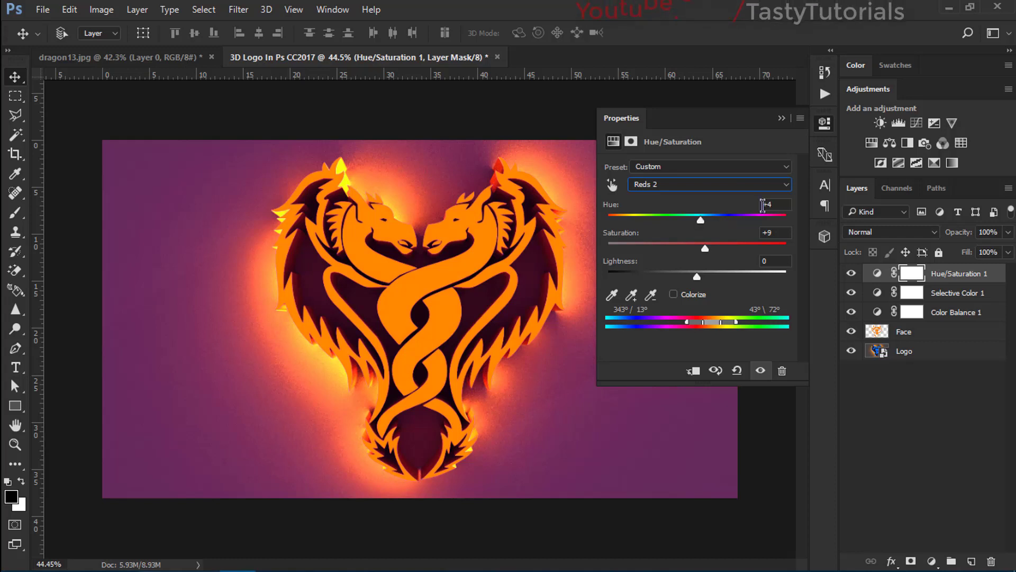
Step: Reduce the Hue/Saturation range to Hue +2 and Saturation +3, and compare the image without and with the adjustment
drag(777, 205, 765, 205)
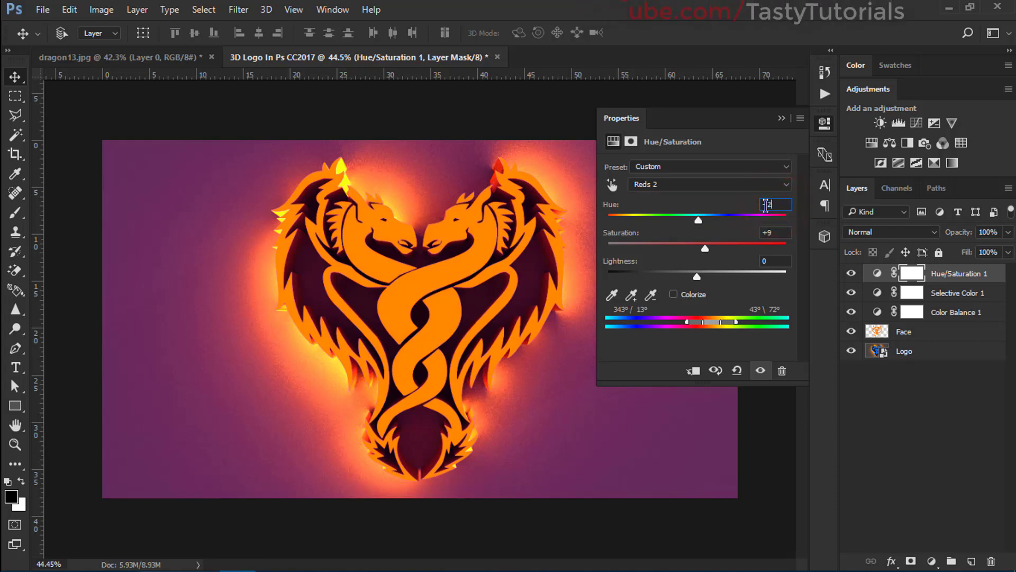
key(Return)
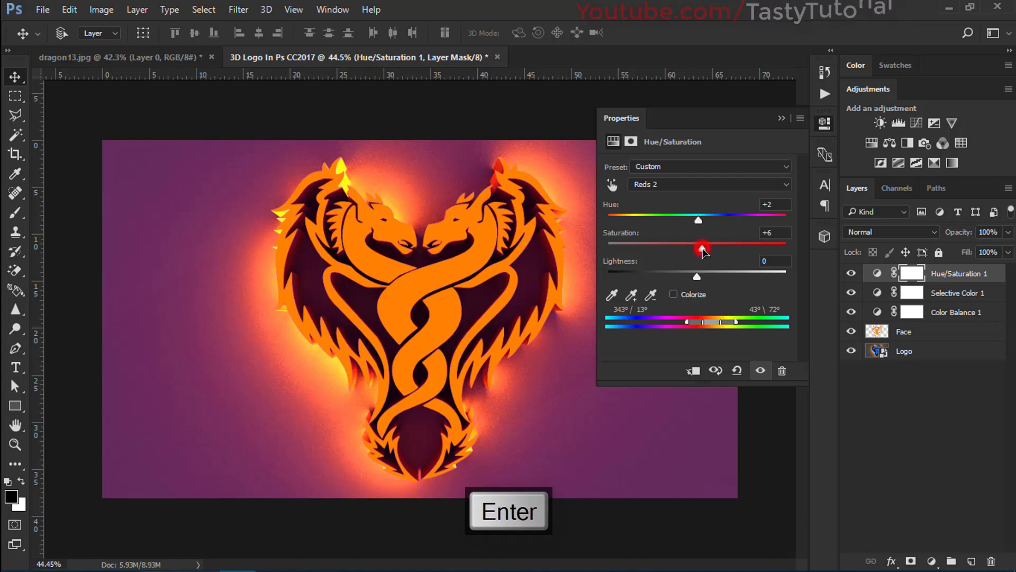
mouse_move(704, 251)
mouse_down()
mouse_move(691, 248)
mouse_move(702, 251)
mouse_up()
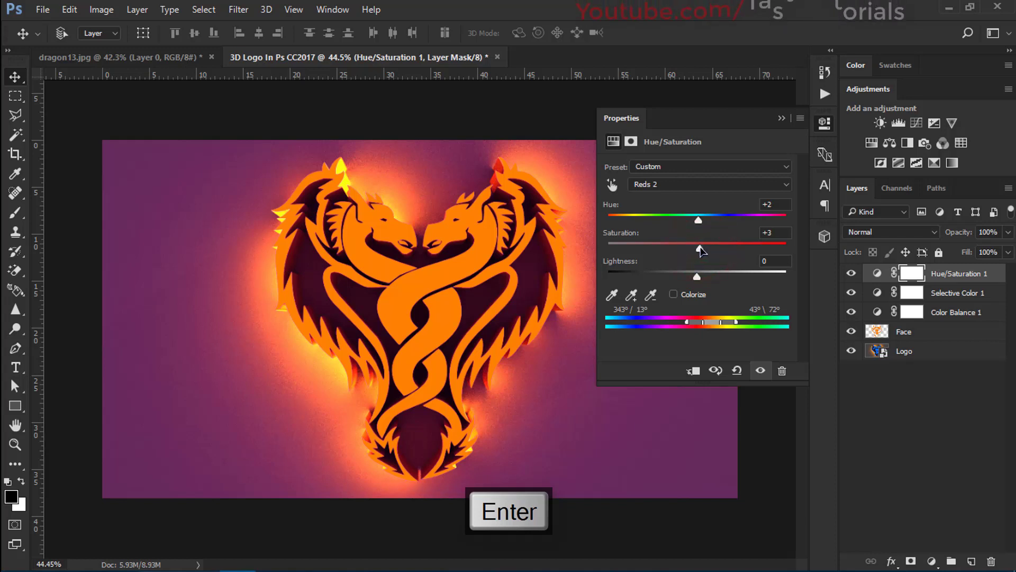
click(782, 118)
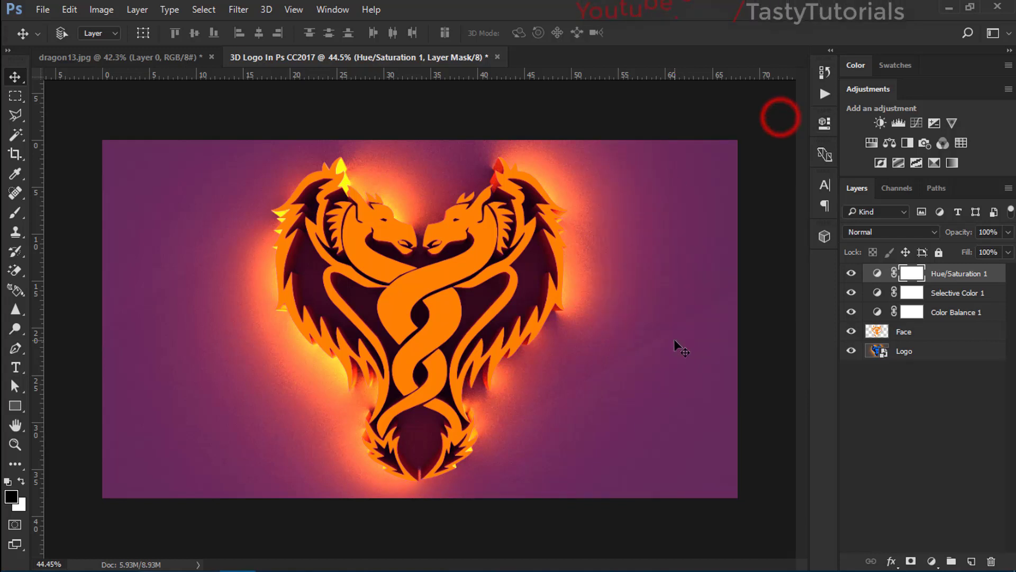
scroll(442, 342, down, 1)
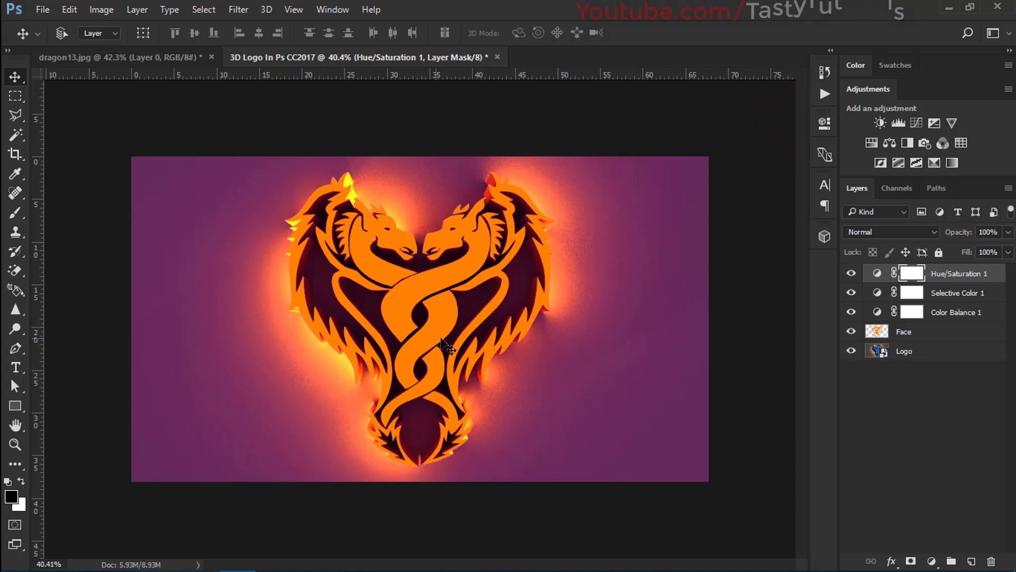
click(857, 274)
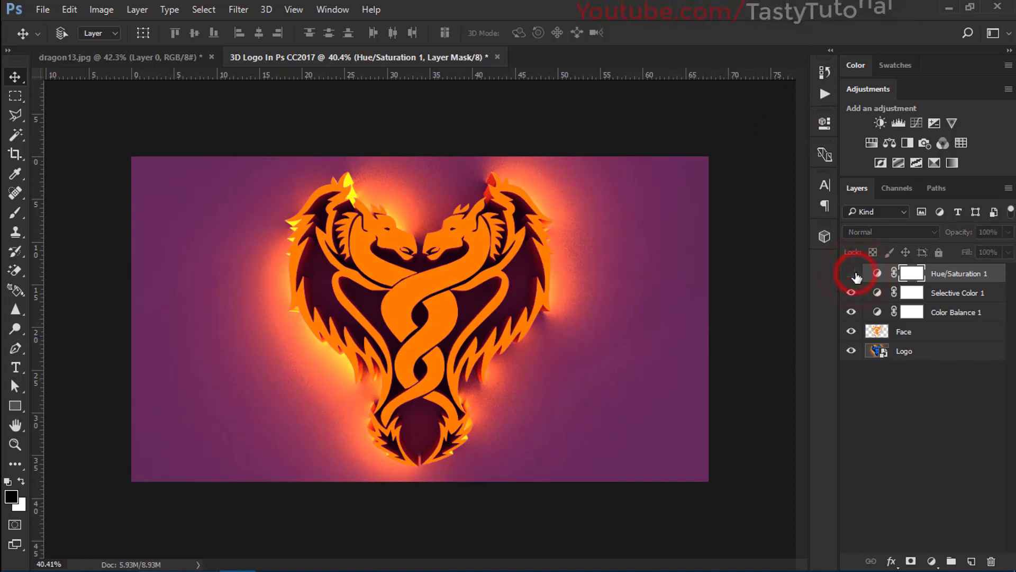
click(853, 272)
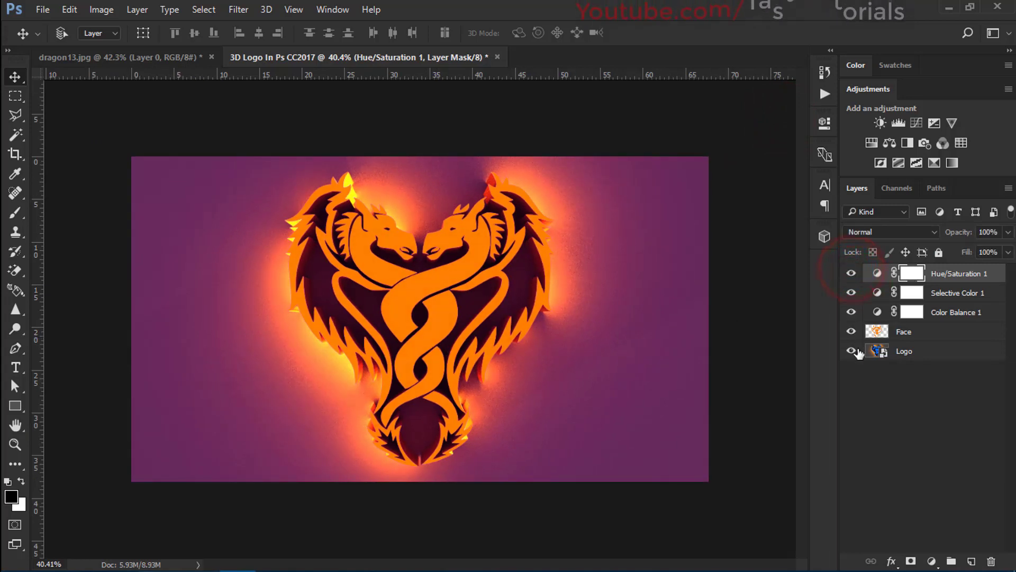
Step: Change the Color Balance 1 Midtones to Cyan-Red +43, Magenta-Green +7 and Yellow-Blue +62
double_click(878, 312)
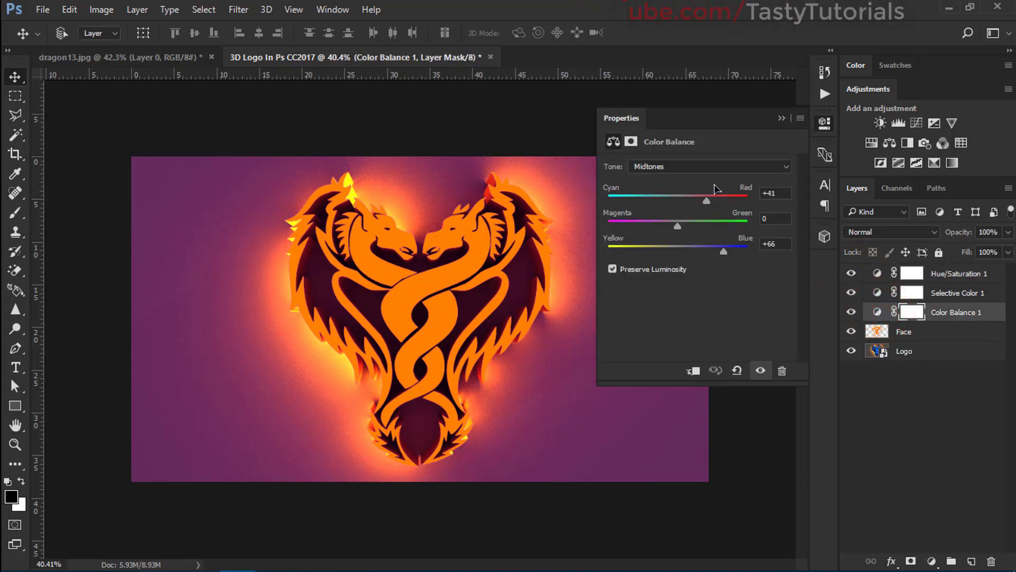
drag(725, 255, 727, 254)
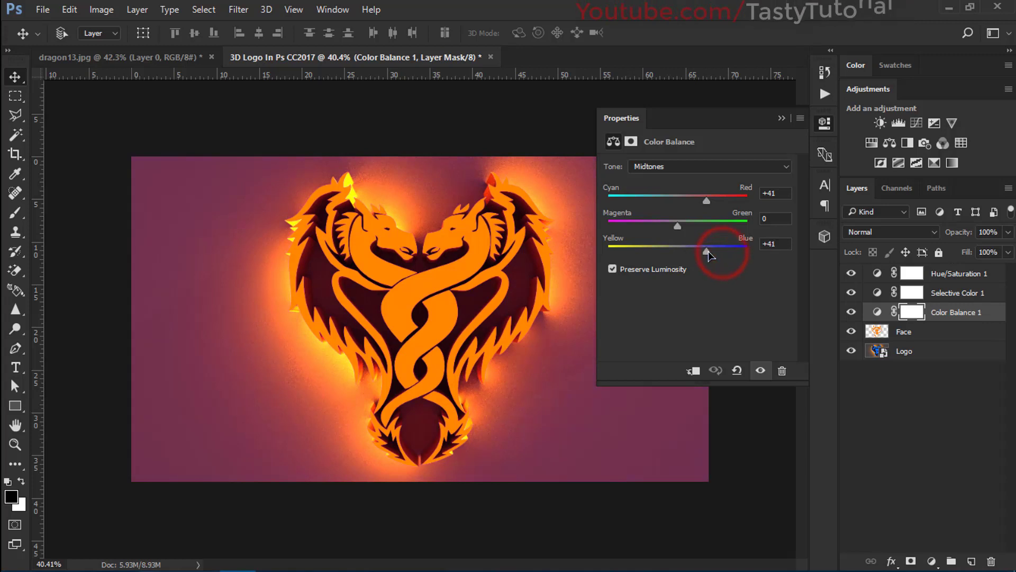
drag(678, 226, 709, 213)
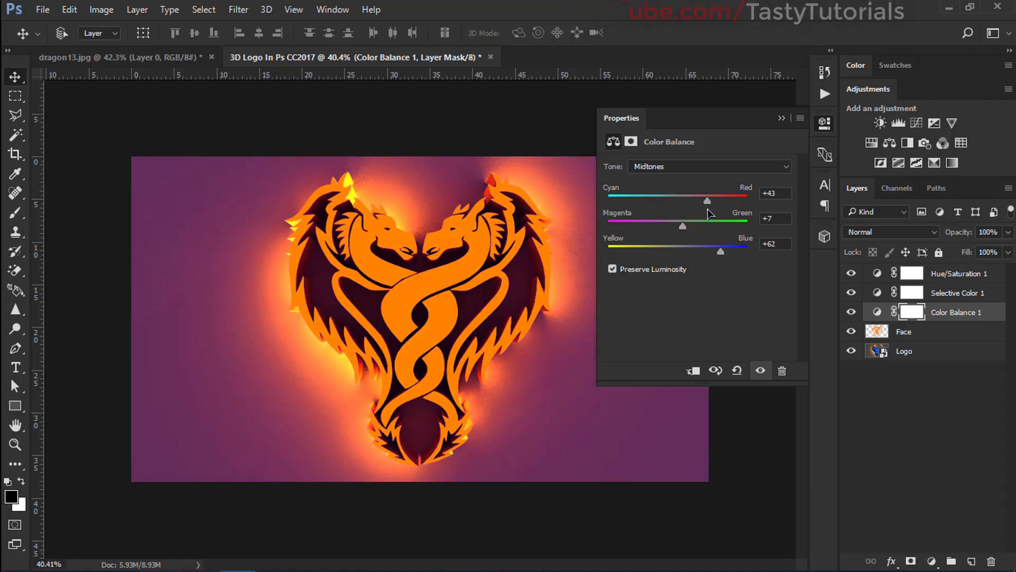
click(782, 117)
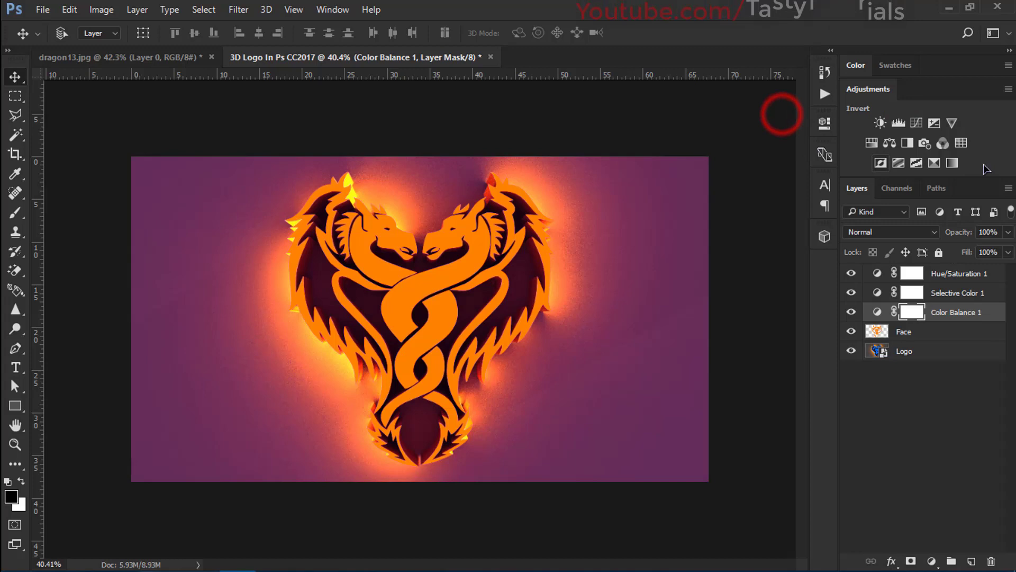
Step: Add a second Selective Color layer above Color Balance 1 with Magentas at Cyan +5, Magenta +43 and Yellow +59, and adjust Black
click(935, 163)
click(656, 167)
click(666, 172)
click(666, 184)
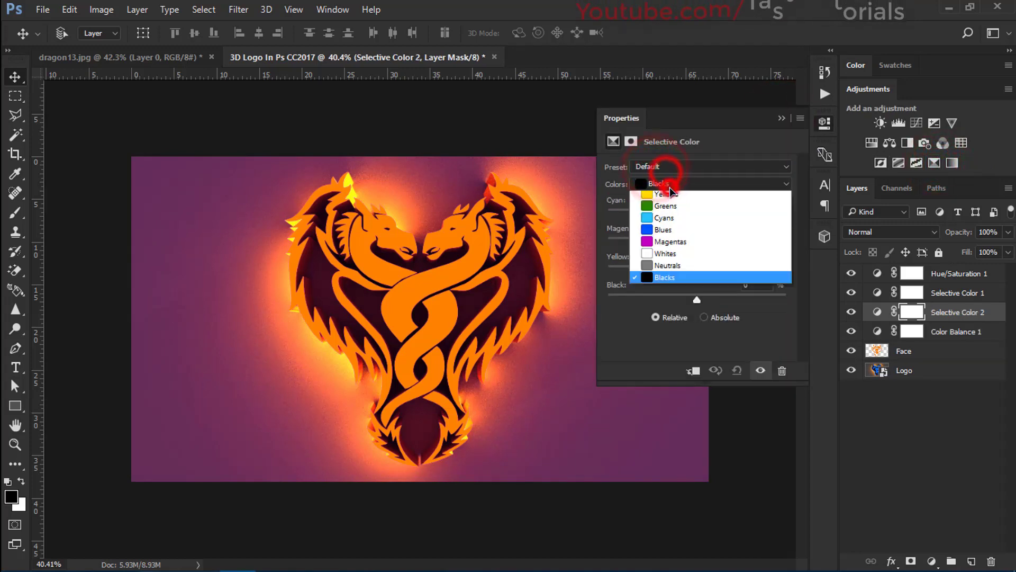
click(663, 253)
drag(697, 214, 660, 245)
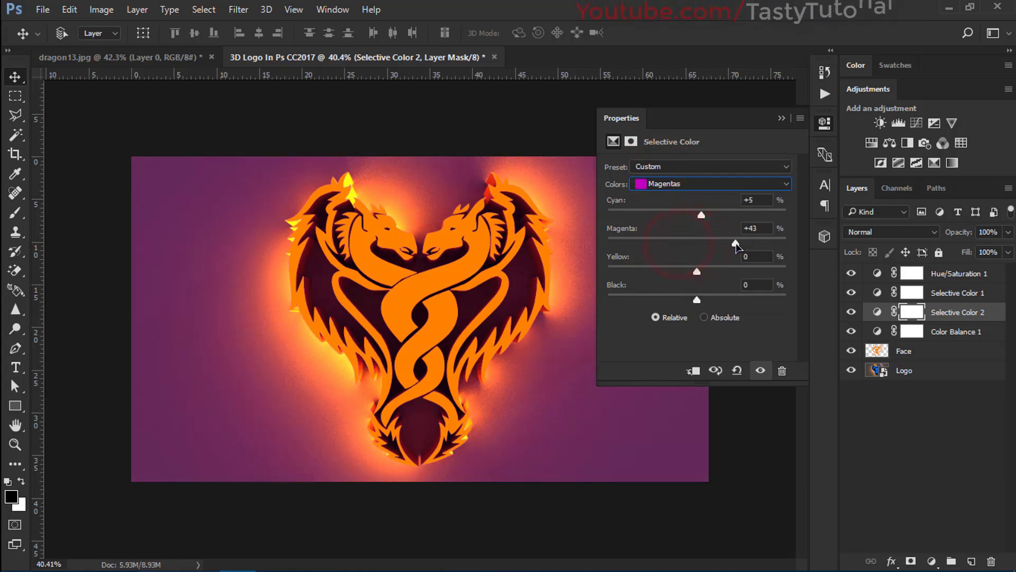
drag(700, 271, 760, 277)
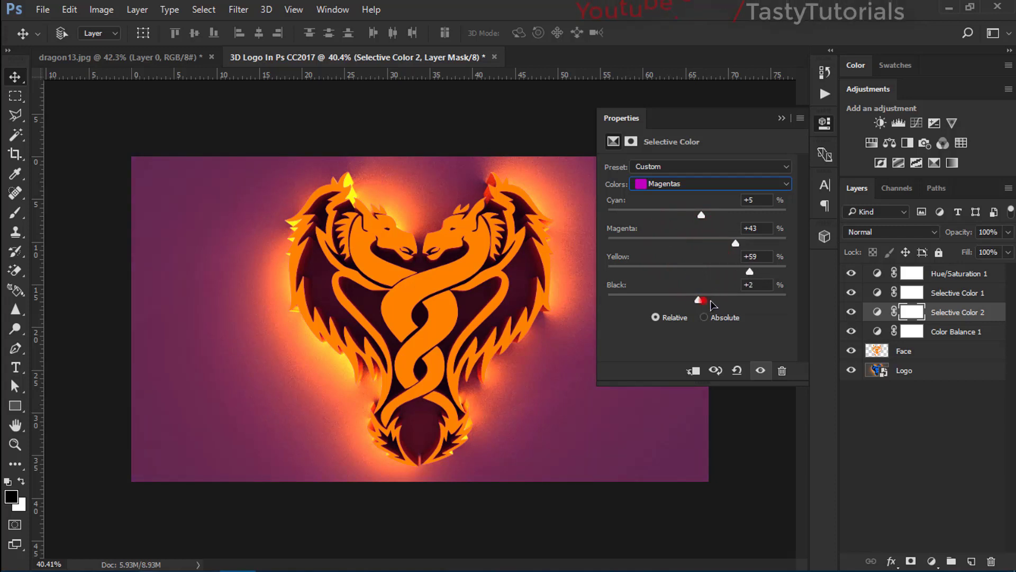
drag(711, 300, 725, 300)
click(780, 118)
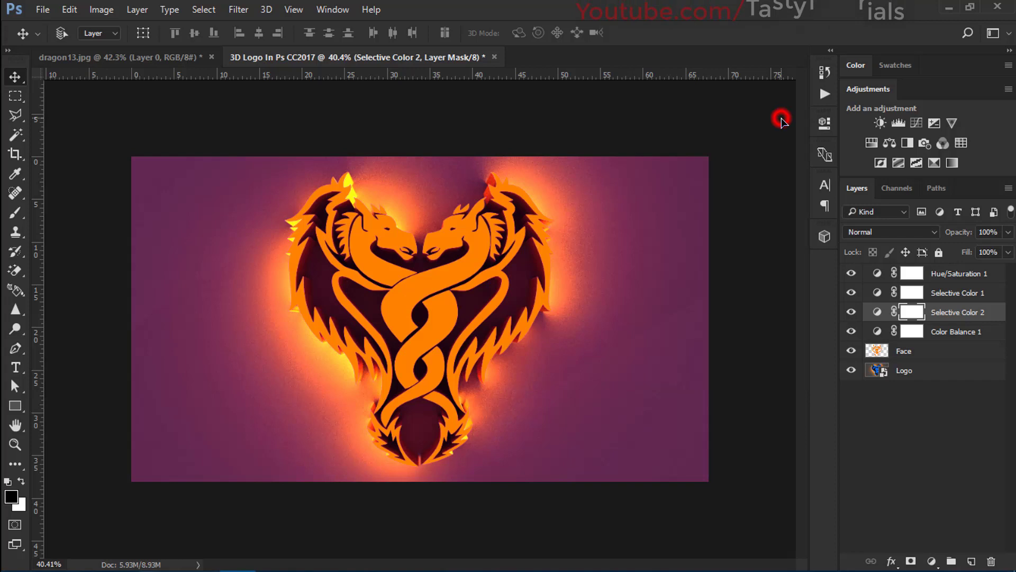
Step: Add an Exposure adjustment layer above Selective Color 2 with Exposure +0.22 and Offset -0.0208
click(934, 123)
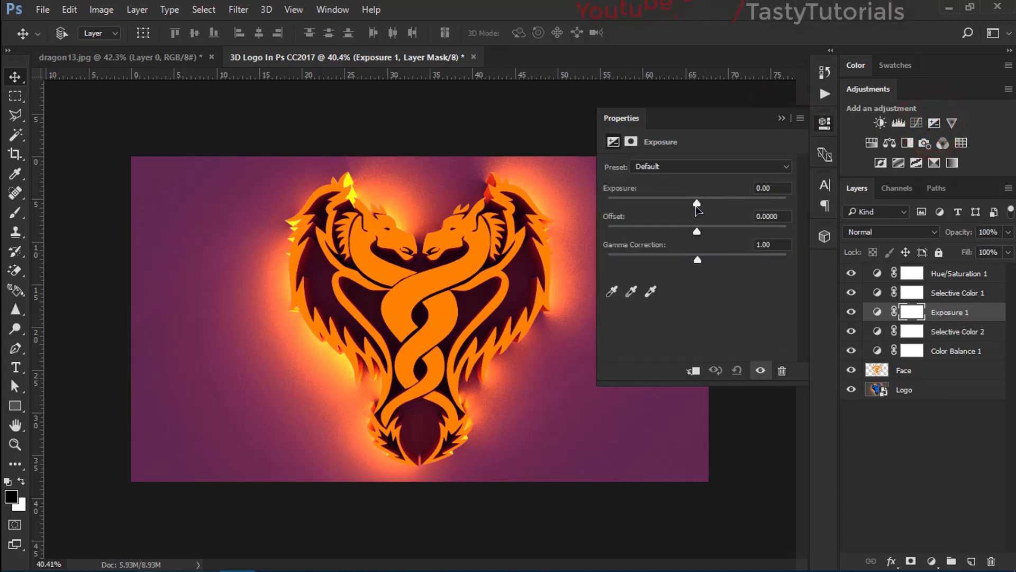
drag(697, 204, 700, 204)
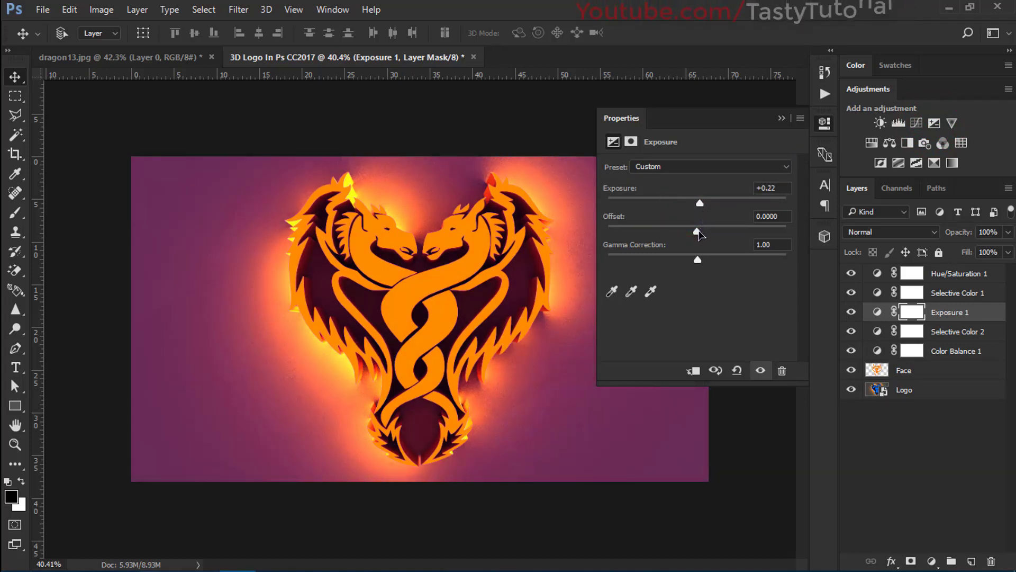
drag(699, 234, 695, 234)
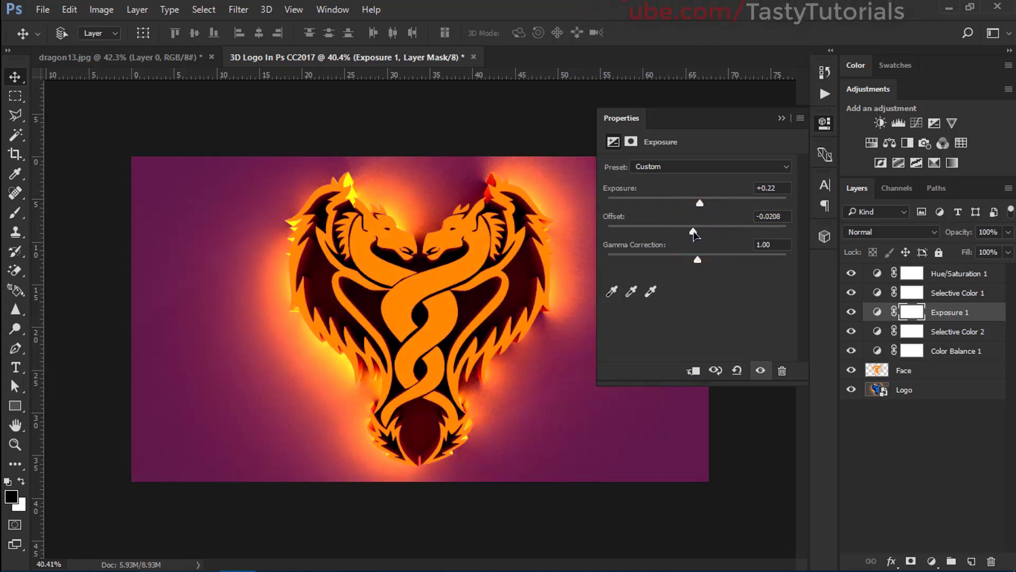
Step: Set the Offset of the Exposure adjustment to -0.0150 and review the whole image
drag(782, 216, 769, 216)
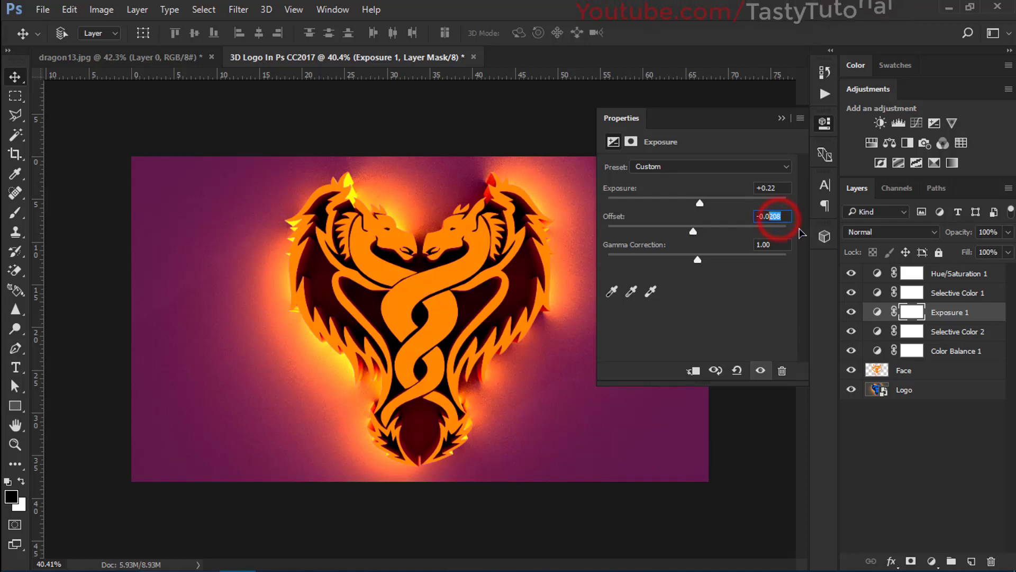
text(100)
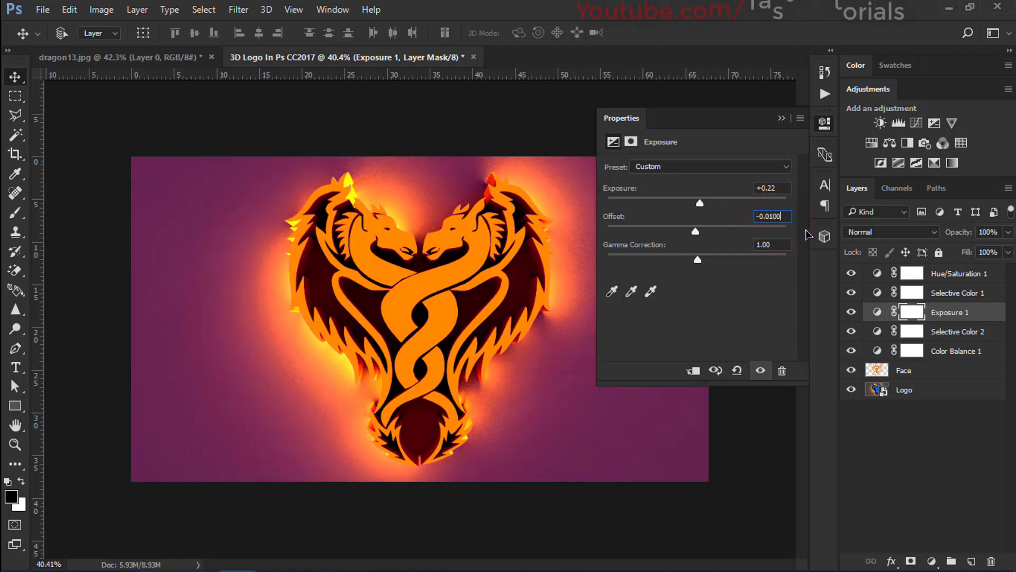
drag(786, 216, 772, 216)
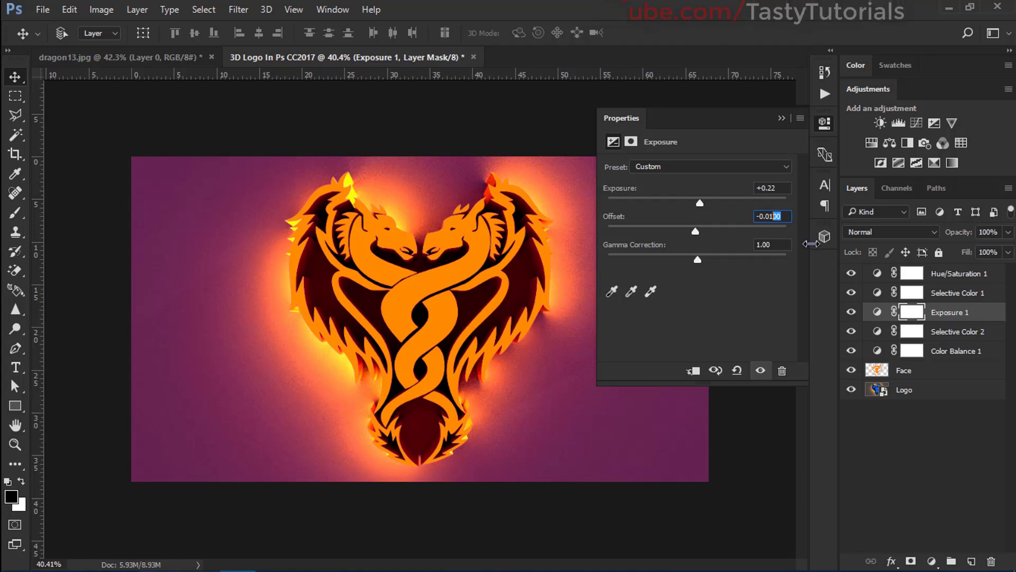
text(50)
key(Return)
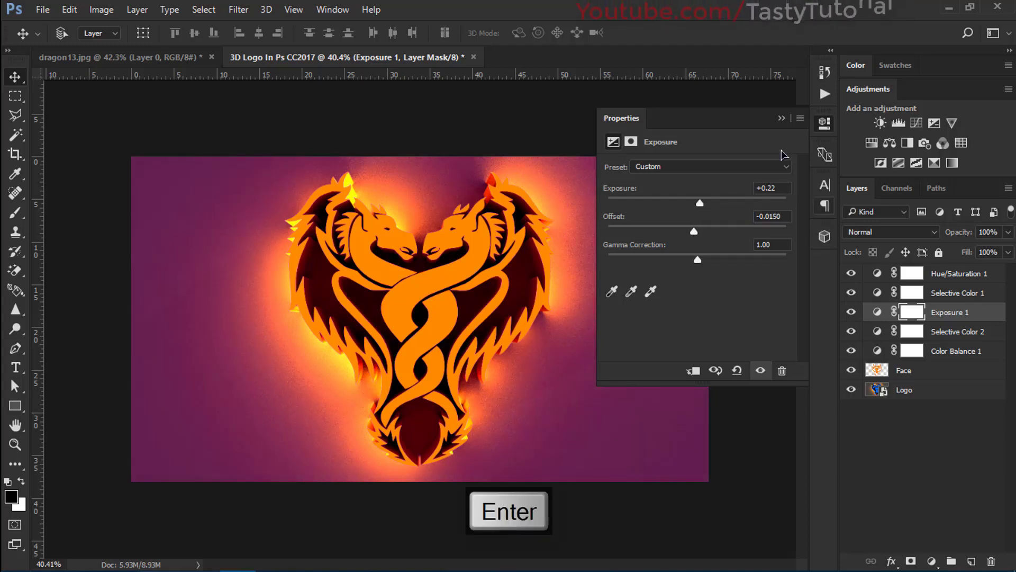
click(781, 118)
scroll(608, 263, up, 2)
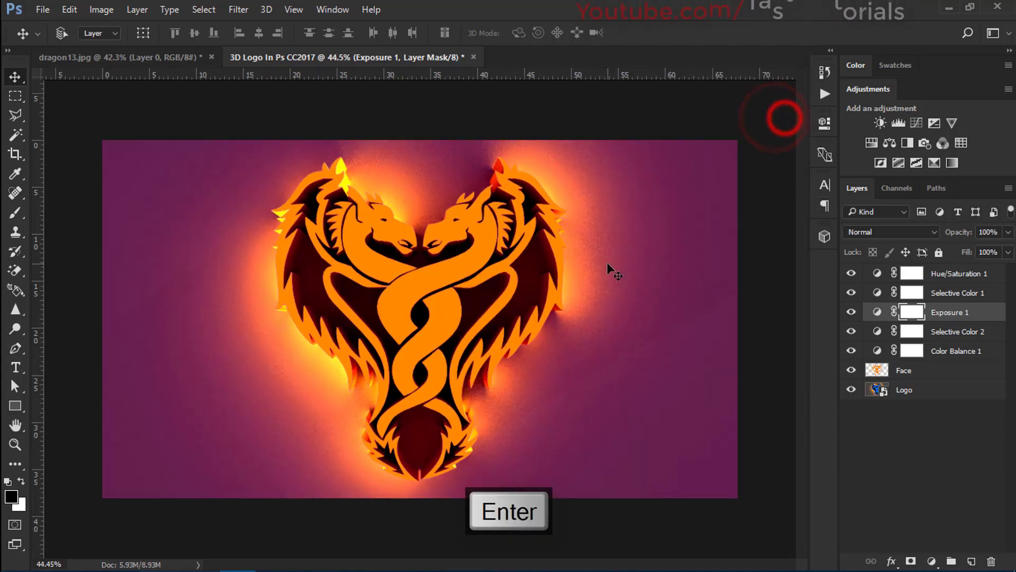
scroll(607, 263, down, 3)
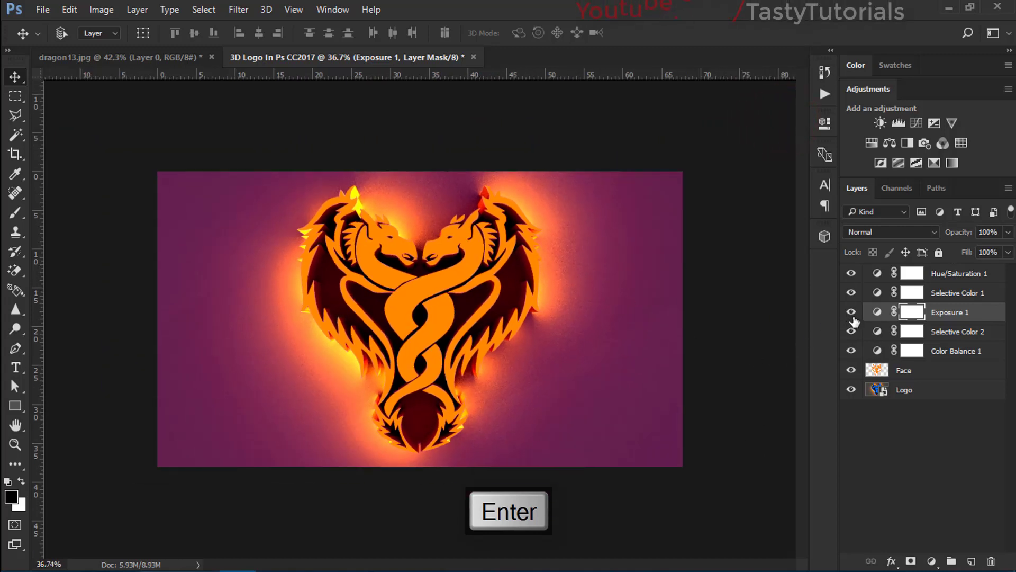
Step: Move the Exposure 1 layer to the top of the layer stack and compare the image with its effect off and on
drag(854, 321, 945, 269)
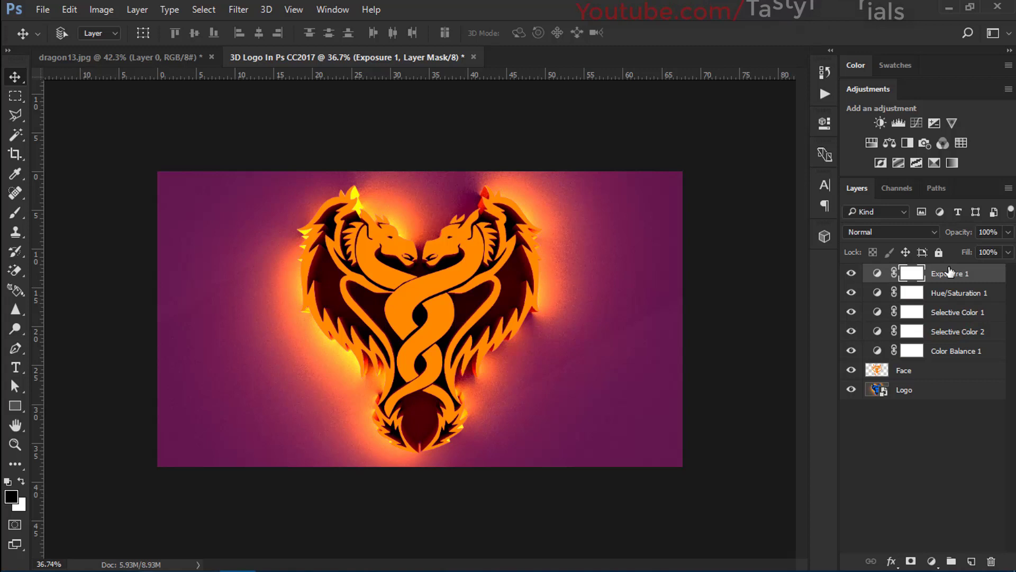
click(852, 273)
click(852, 274)
key(ctrl+plus)
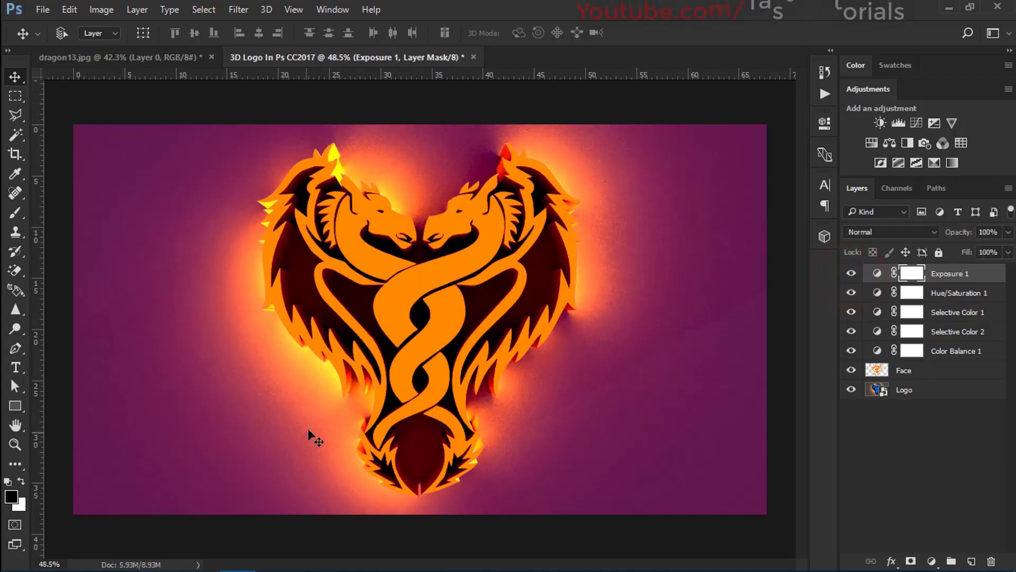
scroll(309, 429, up, 1)
scroll(311, 425, down, 6)
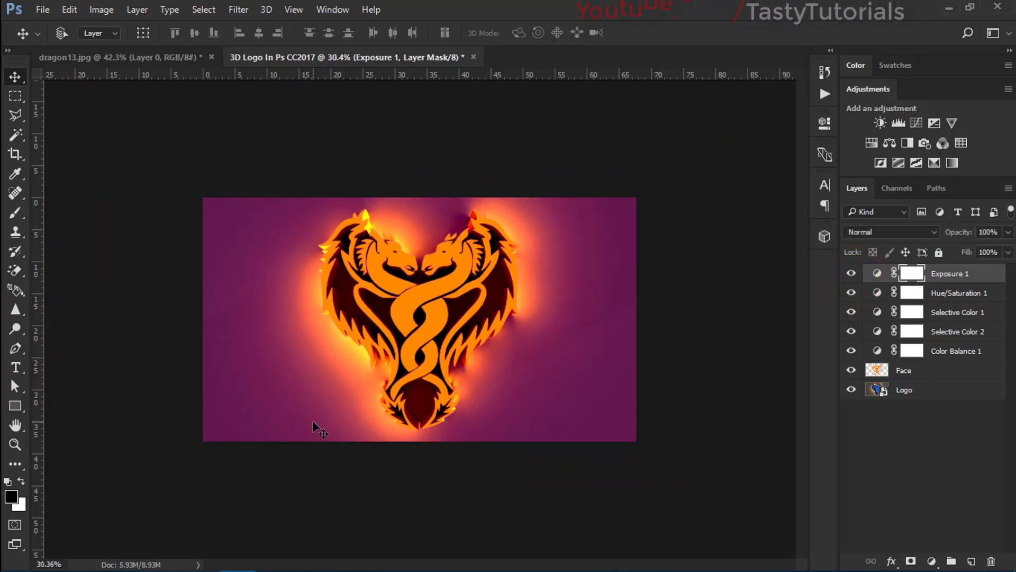
key(ctrl+plus)
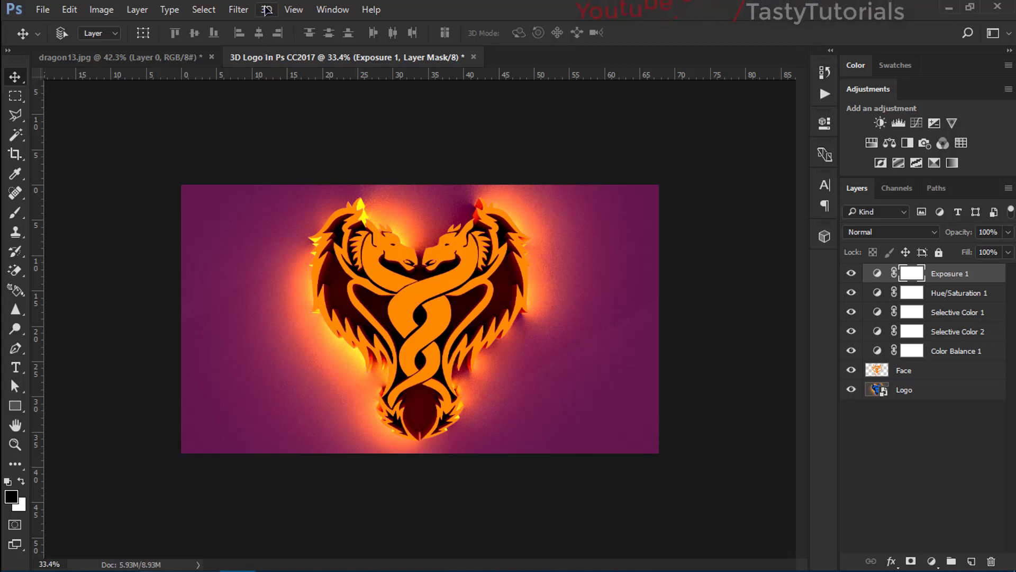
Step: Compare the original dragon13.jpg artwork with the graded 3D logo document
click(266, 9)
click(260, 6)
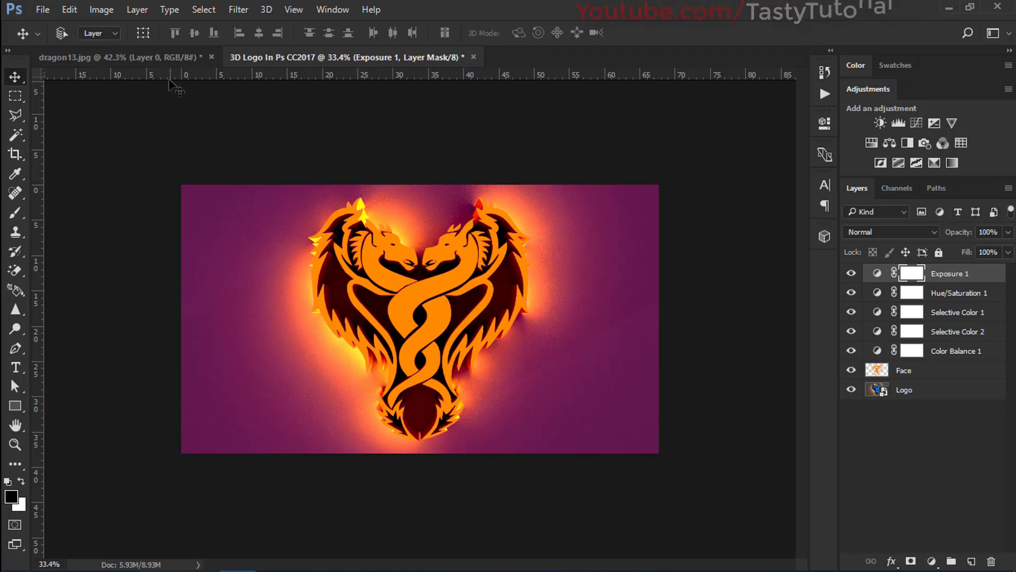
click(156, 58)
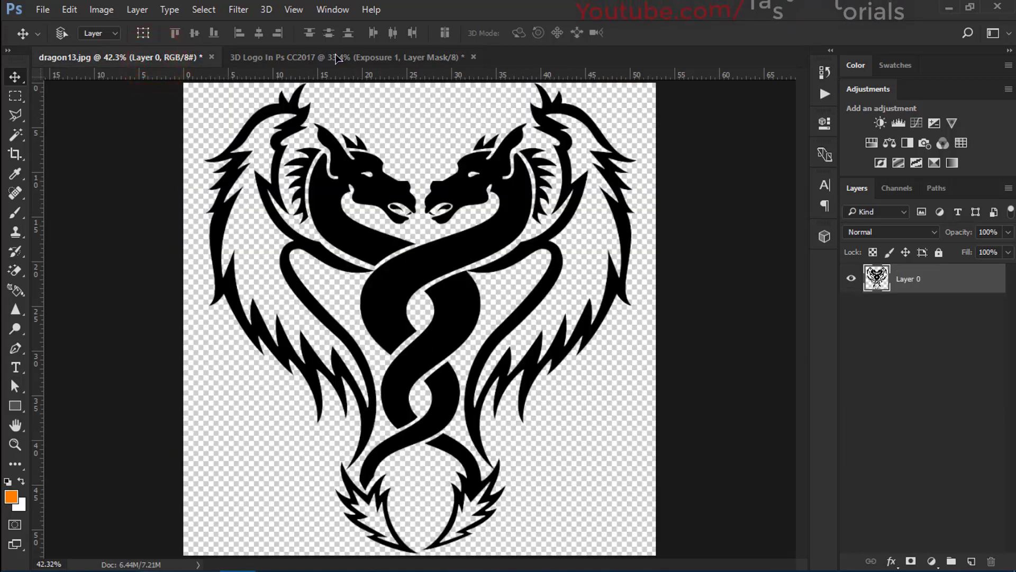
click(337, 58)
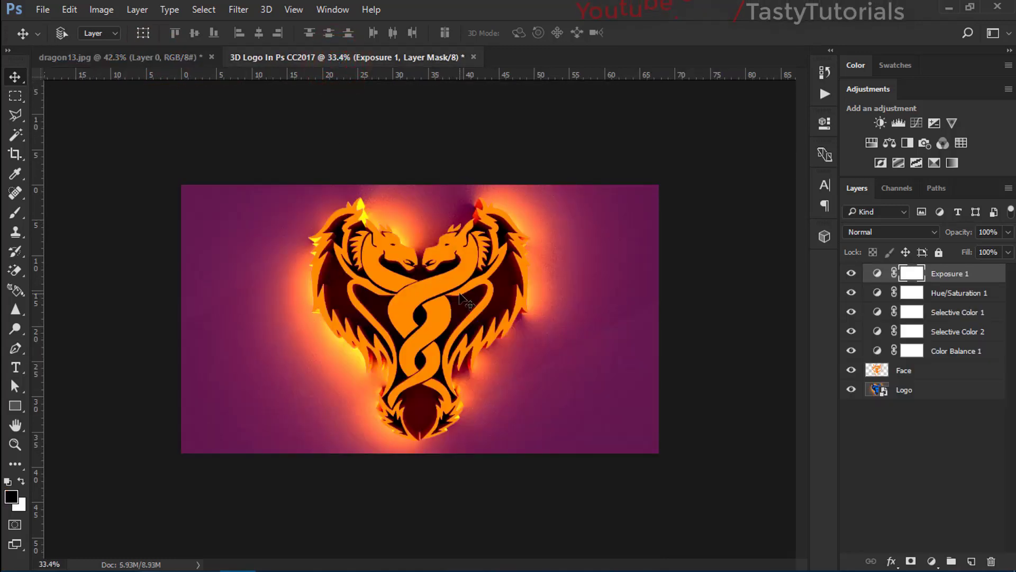